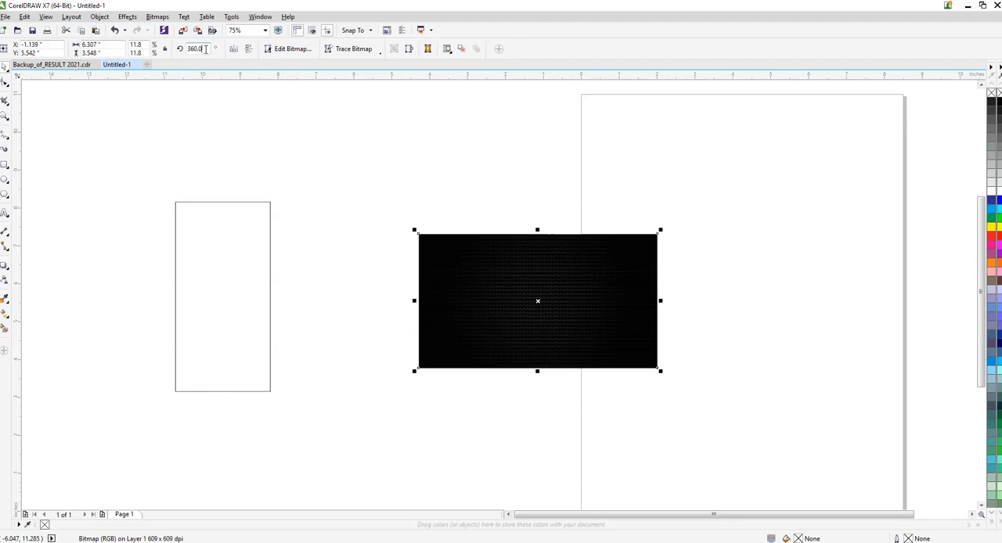
- Rotate the black textured bitmap to 90 degrees and PowerClip it inside the empty rectangle
text(90)
key(Return)
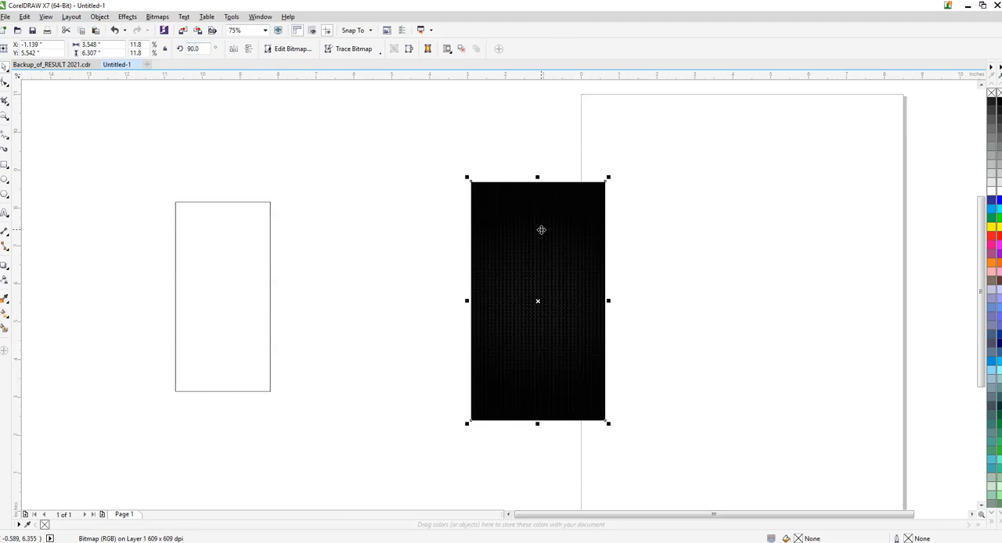
right_click(472, 218)
click(225, 263)
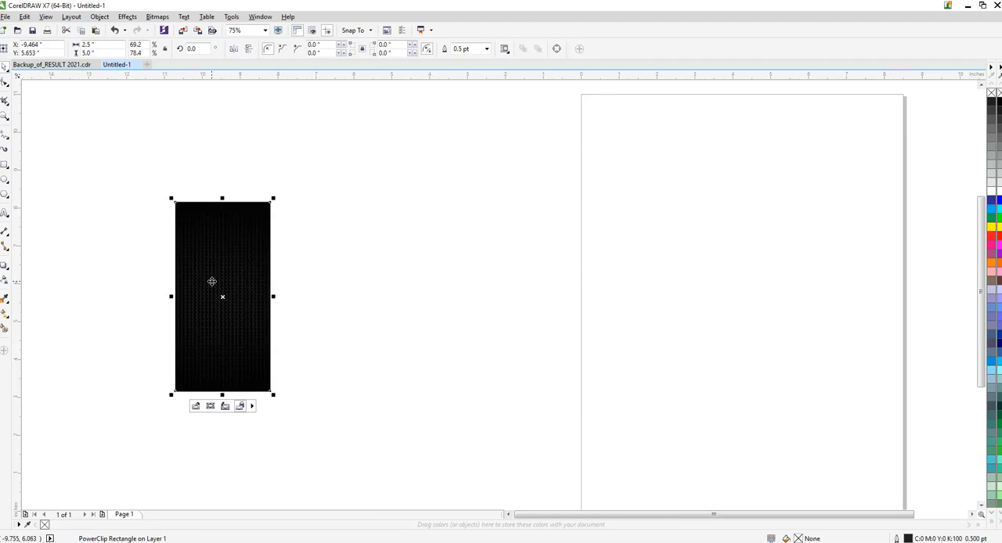
- Edit the PowerClip contents and scale the bitmap down to about 2.9 by 5.15 inches so it just covers the frame
double_click(212, 281)
drag(210, 273, 316, 280)
key(ctrl+z)
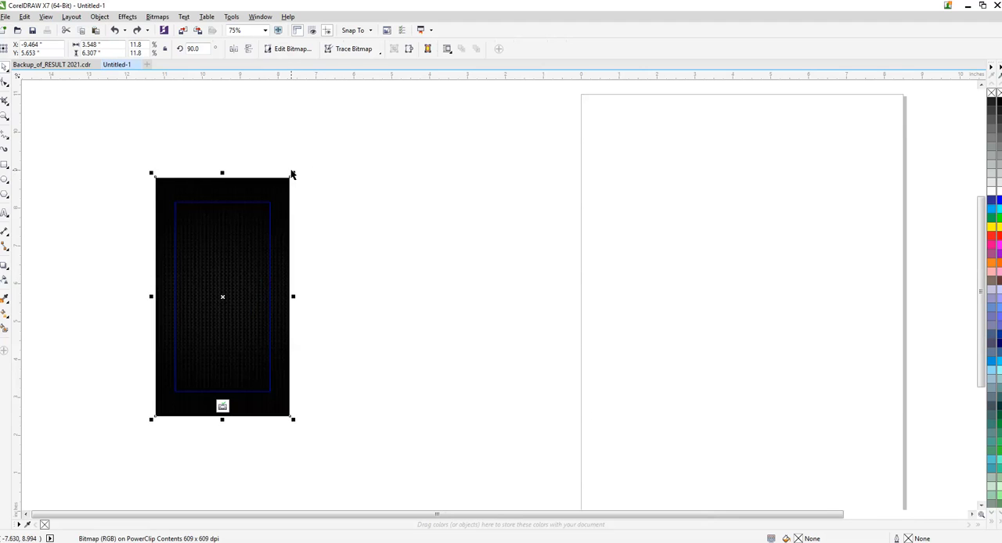
drag(294, 173, 288, 197)
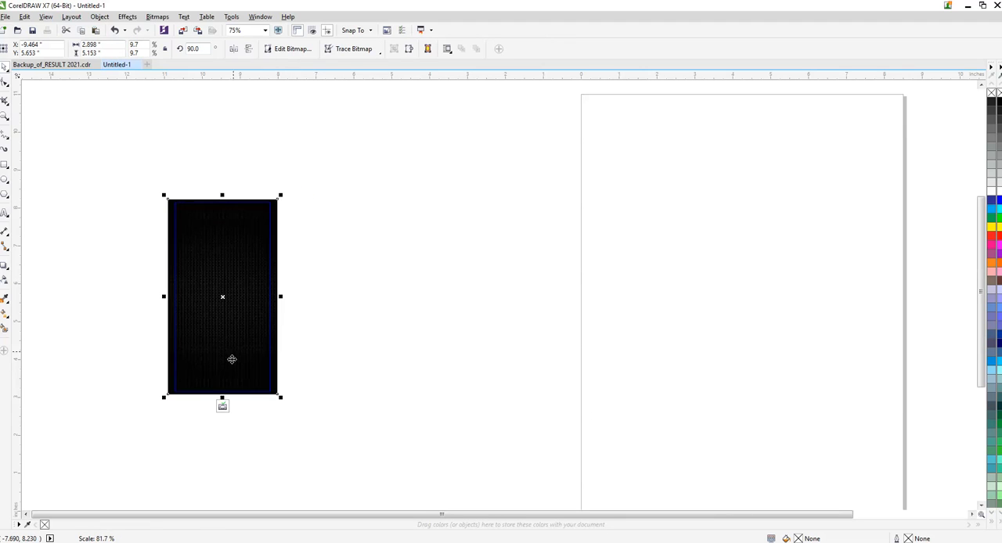
drag(344, 133, 65, 472)
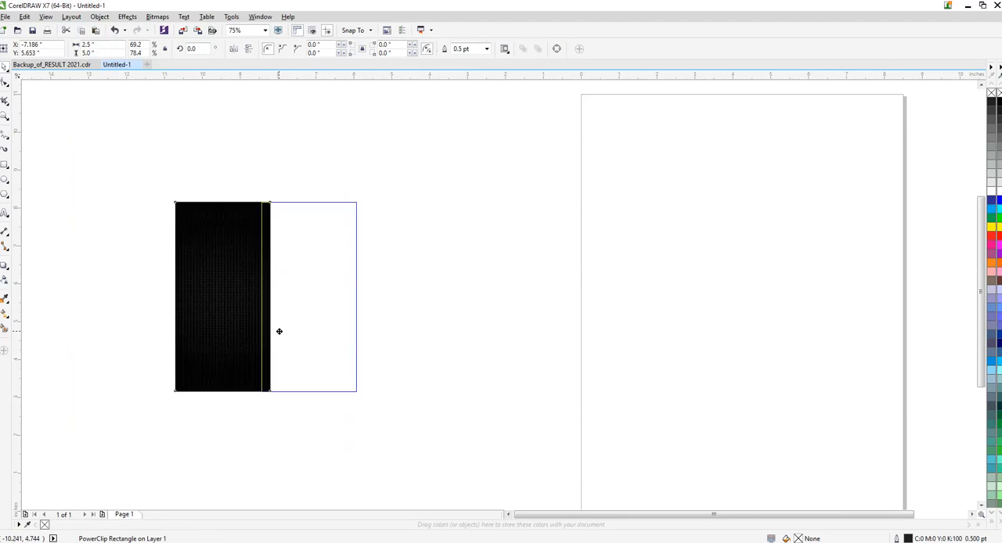
- Move the textured PowerClip rectangle onto the page and remove its outline
drag(277, 331, 721, 326)
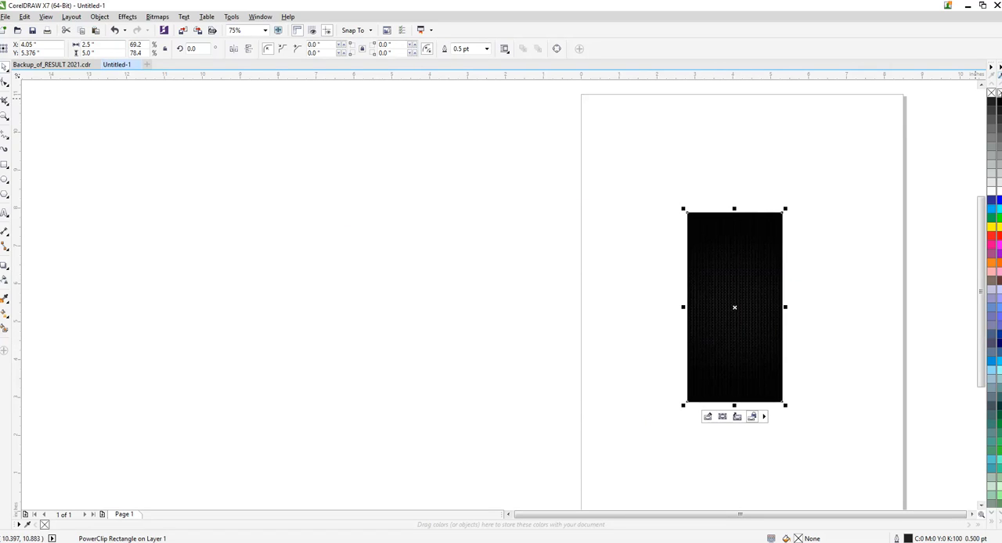
click(845, 151)
scroll(842, 252, up, 2)
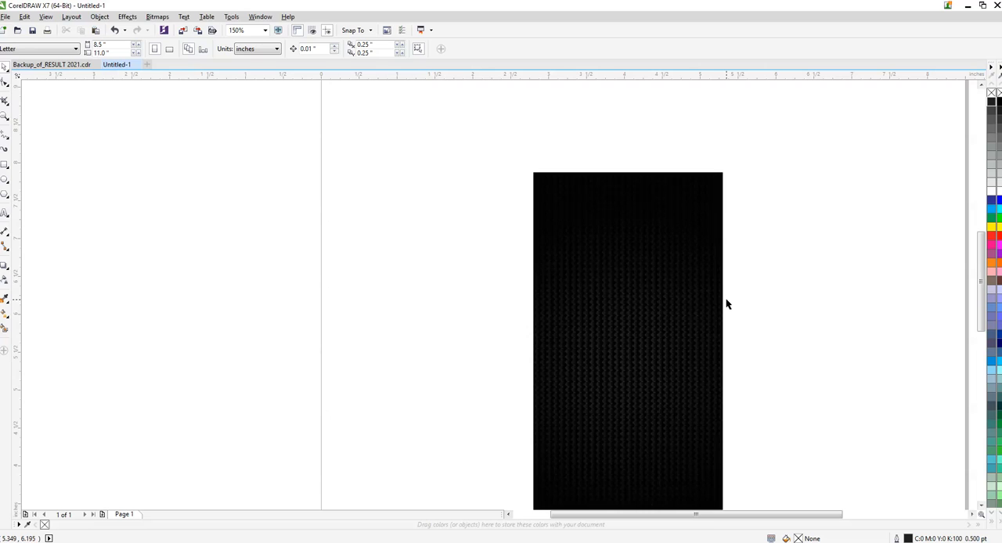
scroll(580, 282, down, 2)
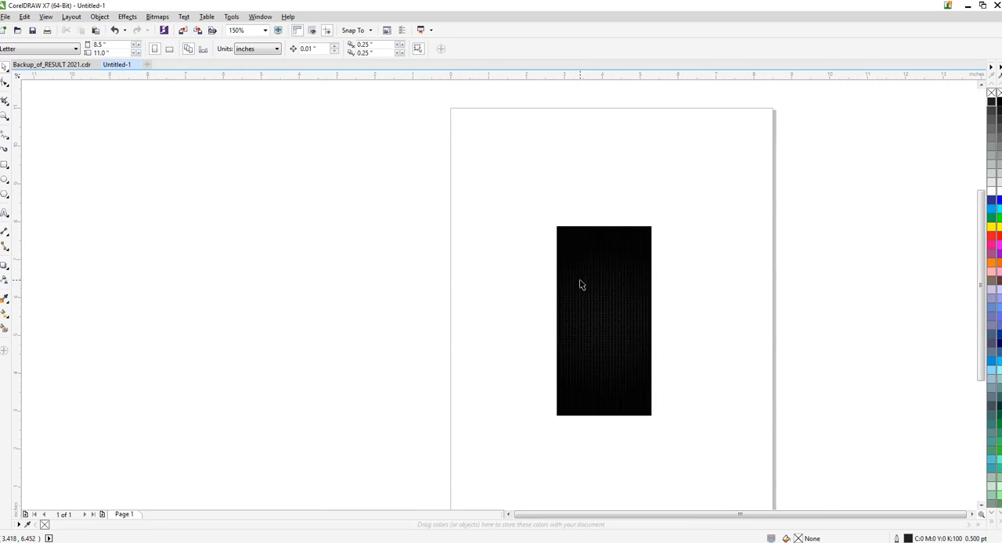
- Add artistic text beside the rectangle reading "HEAVEN DESIGN" with "POSTER" on a second line
click(5, 214)
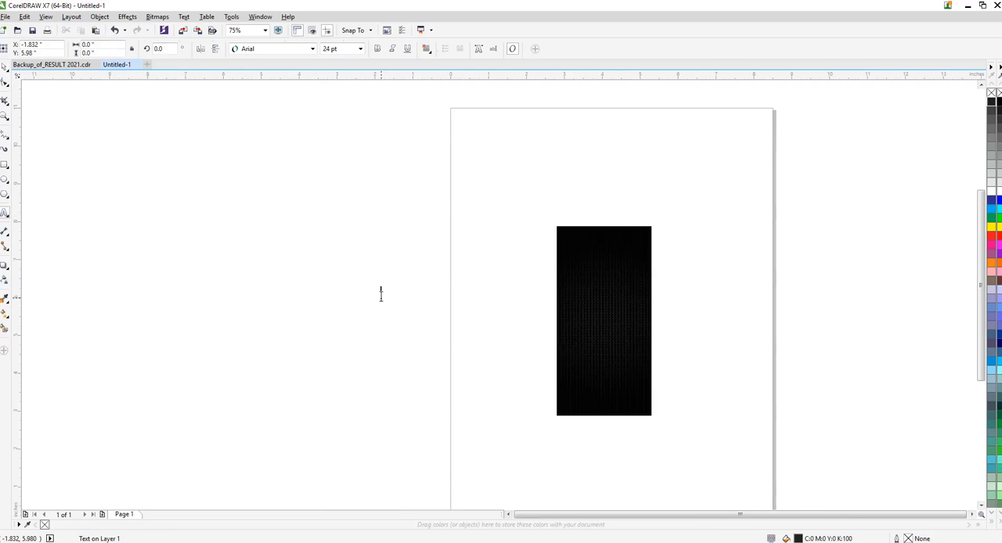
click(382, 296)
text(HeEAVEN DESIGN)
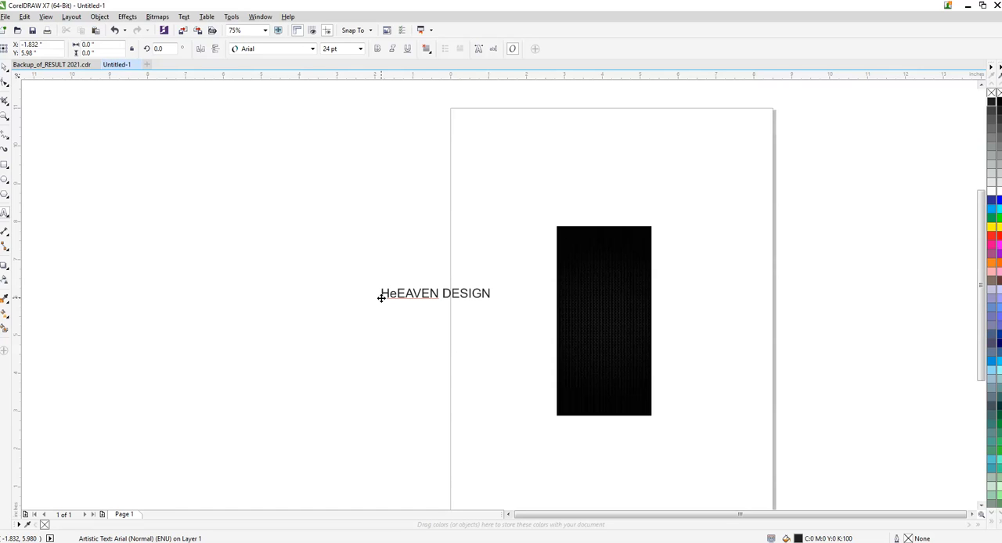
click(382, 298)
double_click(382, 297)
key(Delete)
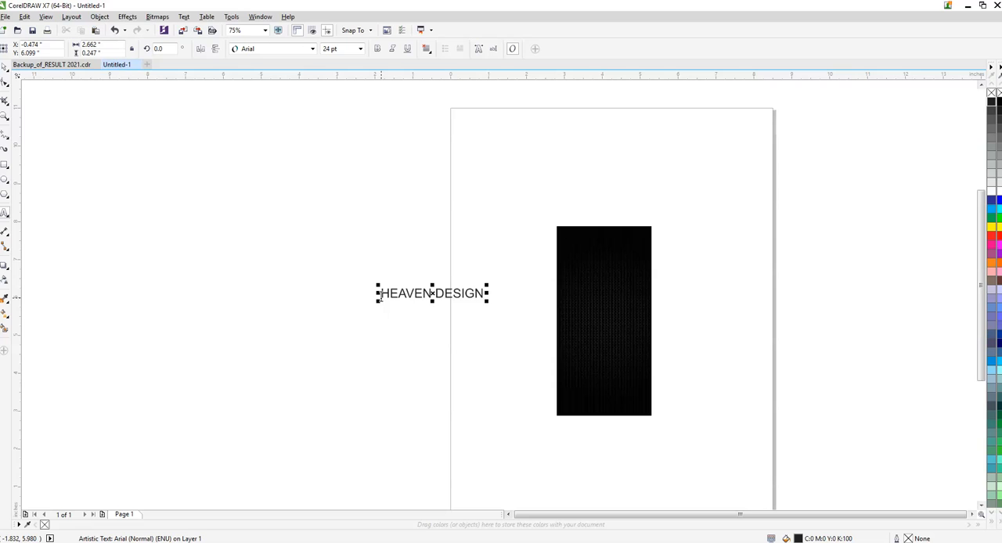
text(POSTER)
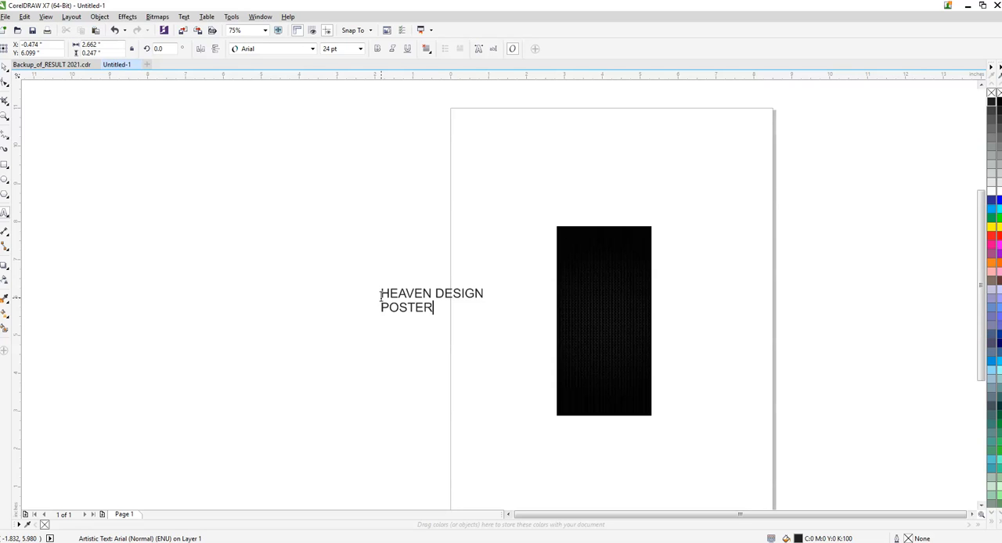
- Break the text into two separate lines, centre them on each other and place them over the upper part of the black rectangle
key(ctrl+space)
shift+click(431, 307)
key(c)
drag(415, 297, 613, 245)
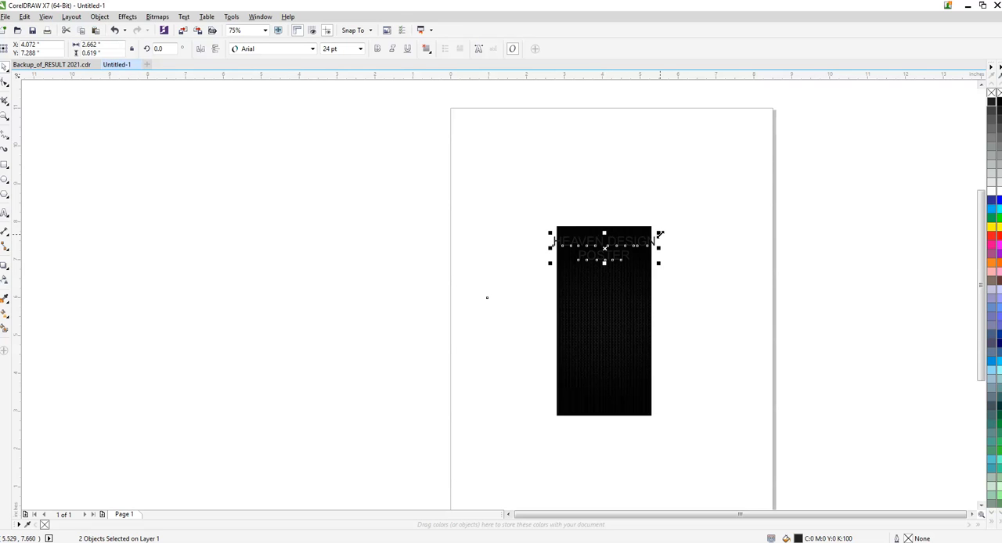
- Scale both text lines down together to about 17.8 pt so they fit within the rectangle's width
scroll(660, 236, up, 2)
scroll(660, 239, up, 1)
drag(644, 240, 601, 253)
key(Escape)
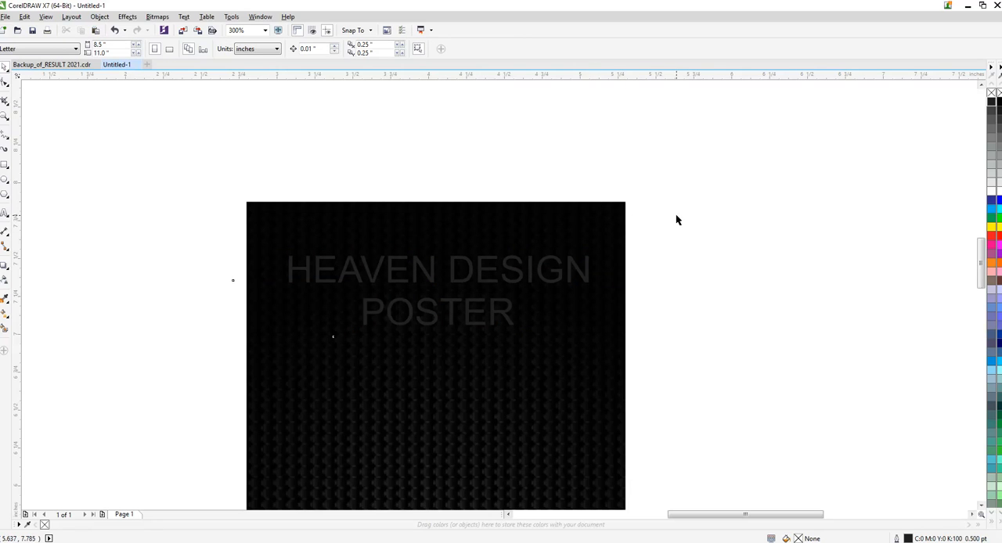
- Change the font of the HEAVEN DESIGN line to ArtBrush
drag(676, 216, 248, 380)
click(277, 87)
click(368, 276)
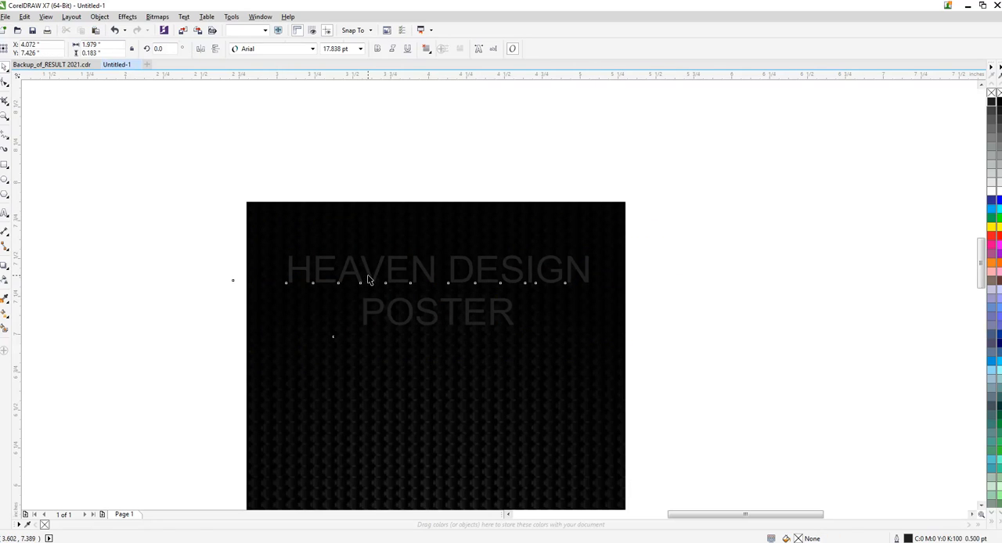
click(270, 49)
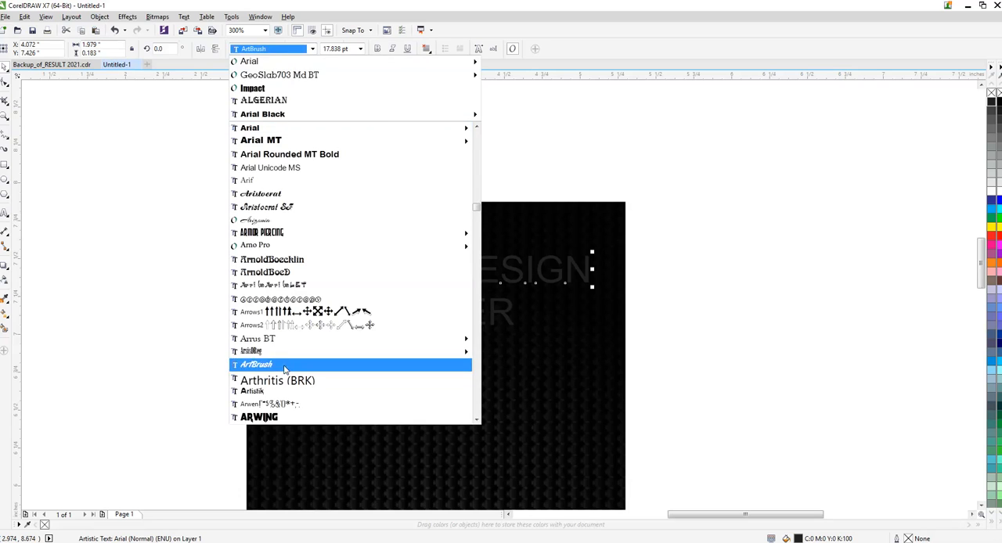
click(284, 366)
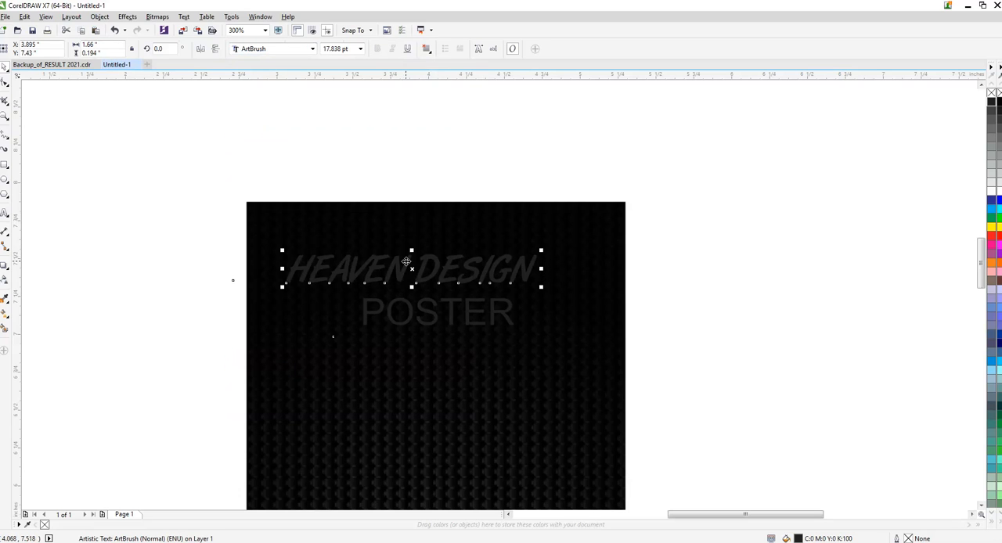
- Shrink the HEAVEN DESIGN and POSTER lines to about 11.4 pt each
shift+click(611, 231)
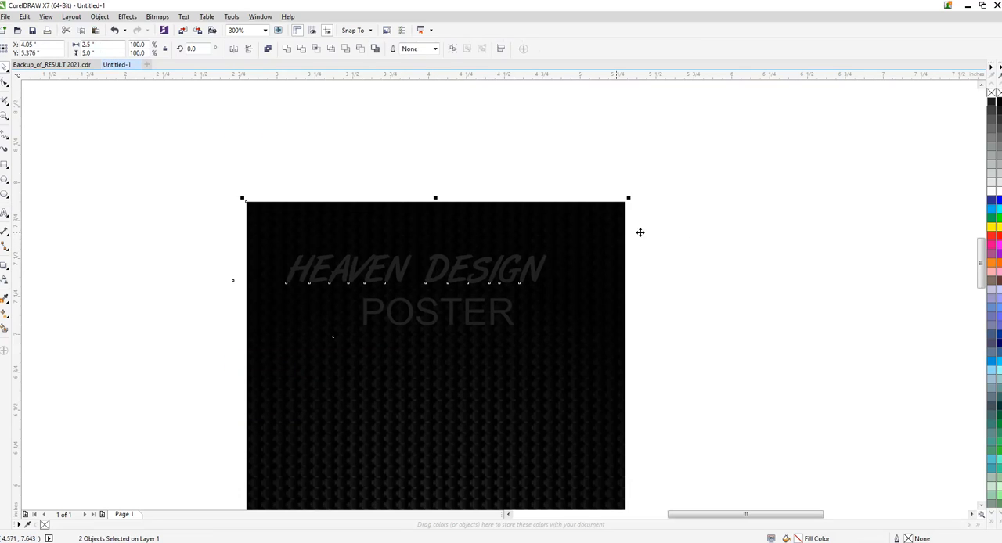
key(c)
drag(688, 228, 331, 275)
click(425, 310)
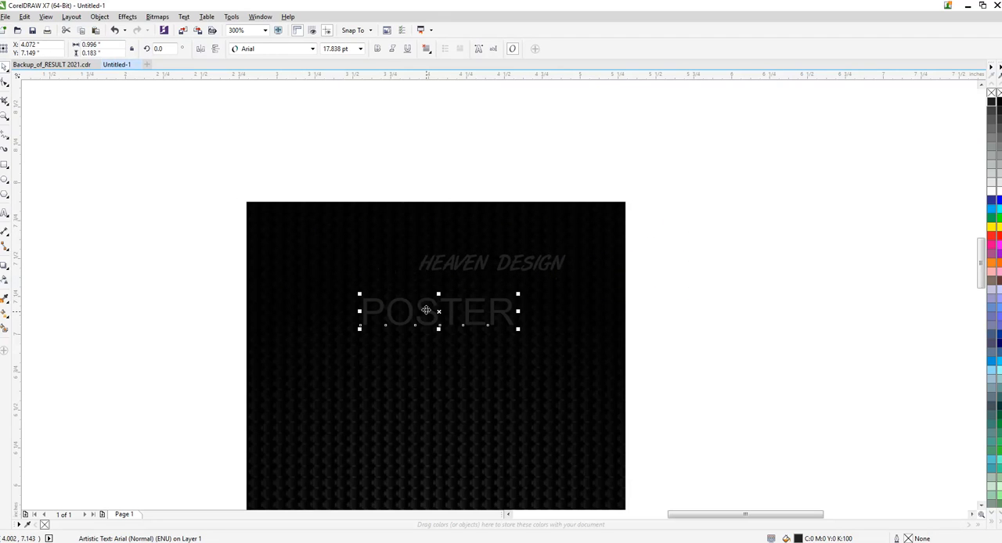
drag(357, 329, 423, 301)
- Centre the HEAVEN DESIGN and POSTER lines horizontally on the black rectangle
drag(658, 234, 392, 364)
shift+click(579, 301)
key(c)
click(634, 255)
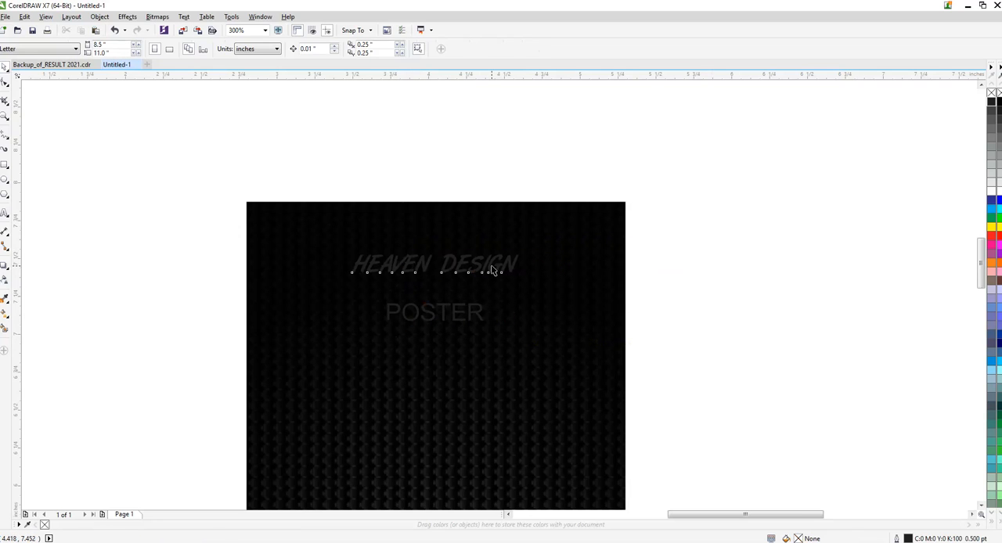
- Apply a vertical fountain fill to HEAVEN DESIGN, running from red above to yellow just below the letters
click(493, 270)
scroll(418, 237, up, 2)
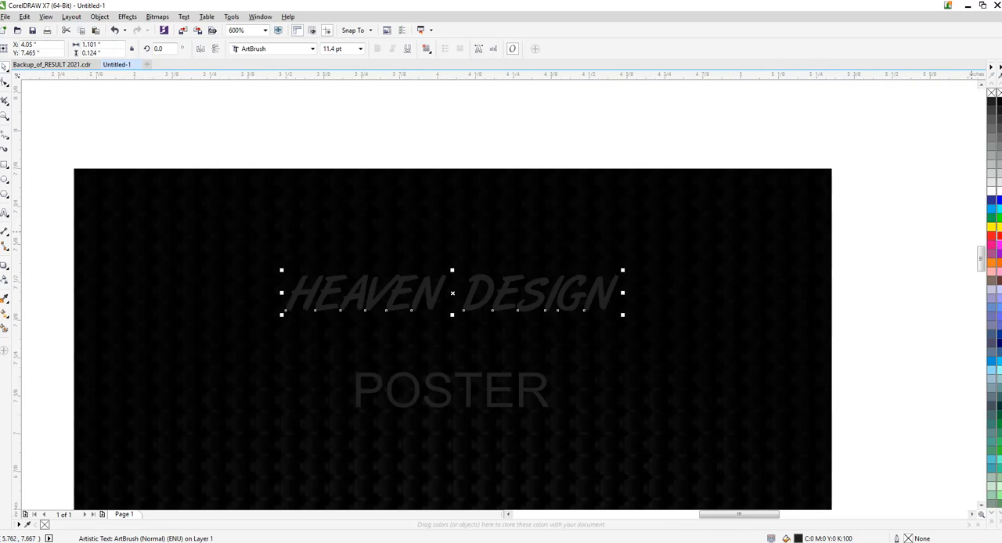
click(1000, 236)
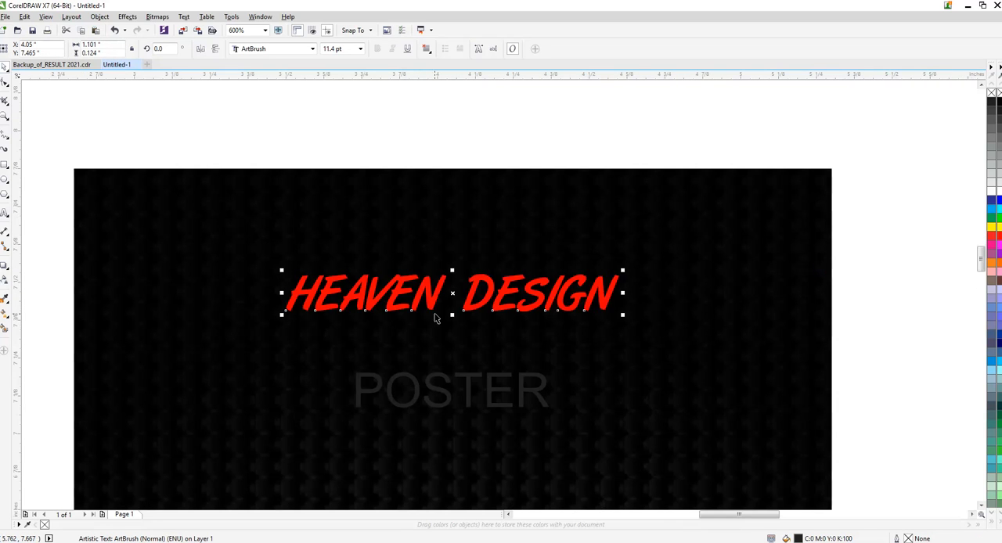
click(7, 314)
drag(447, 266, 448, 314)
click(992, 227)
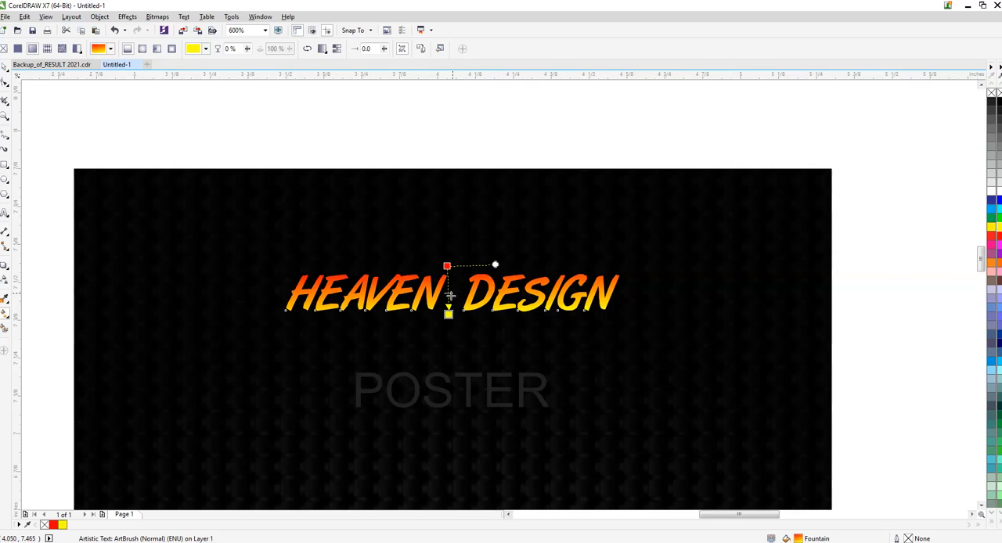
drag(449, 314, 449, 325)
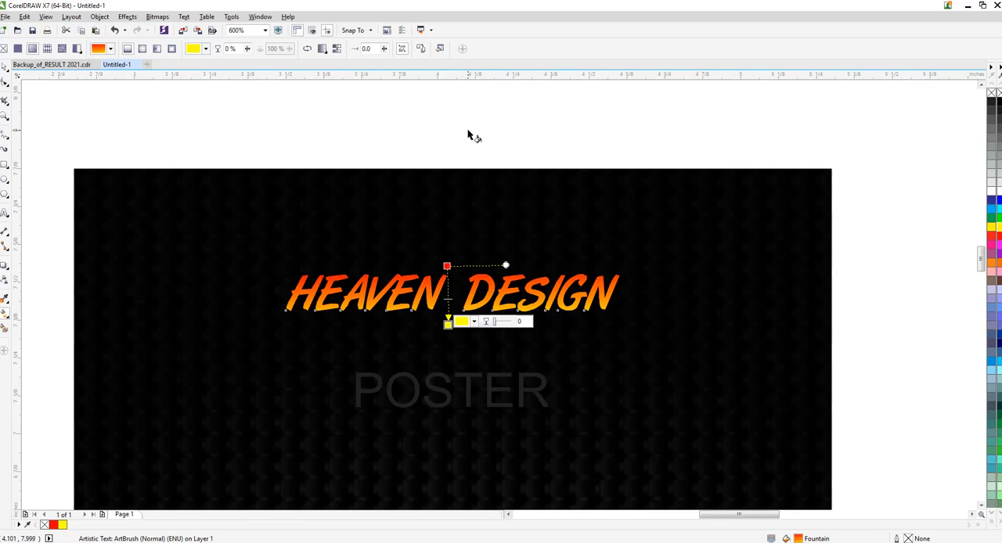
click(468, 132)
key(space)
- Change the font of the POSTER line to GeoSlab703 Md BT
click(469, 390)
click(311, 48)
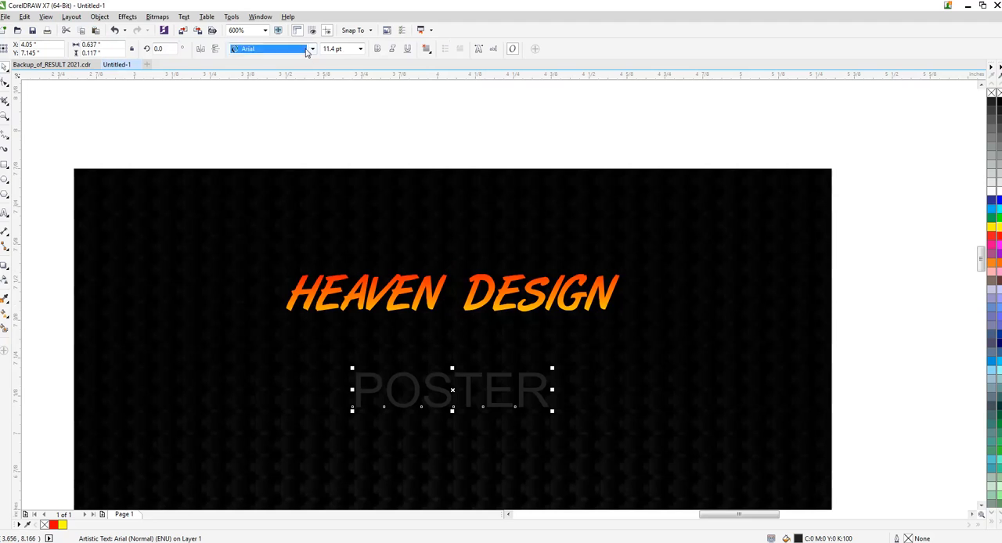
click(294, 89)
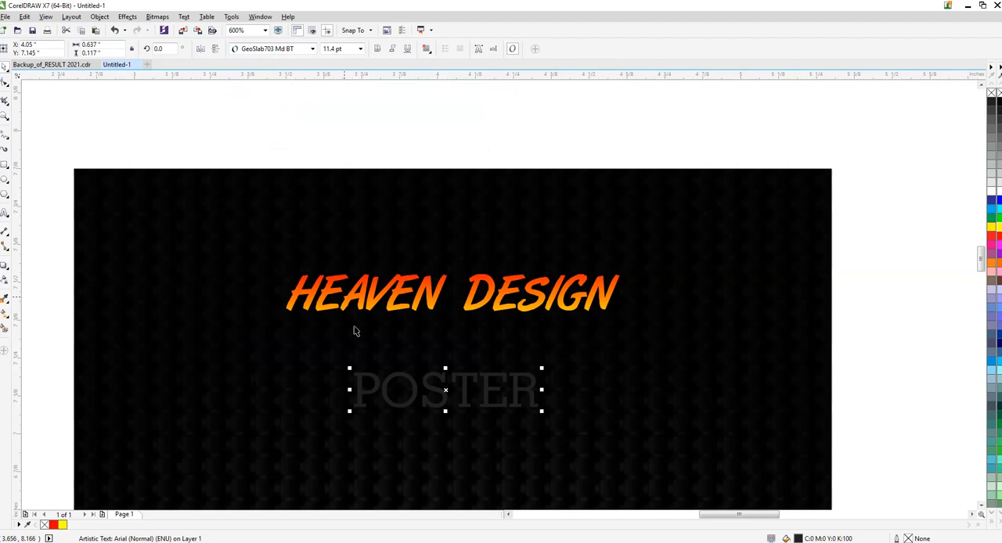
- Move POSTER up directly beneath HEAVEN DESIGN and shrink it to about 8.6 pt
drag(443, 394, 442, 328)
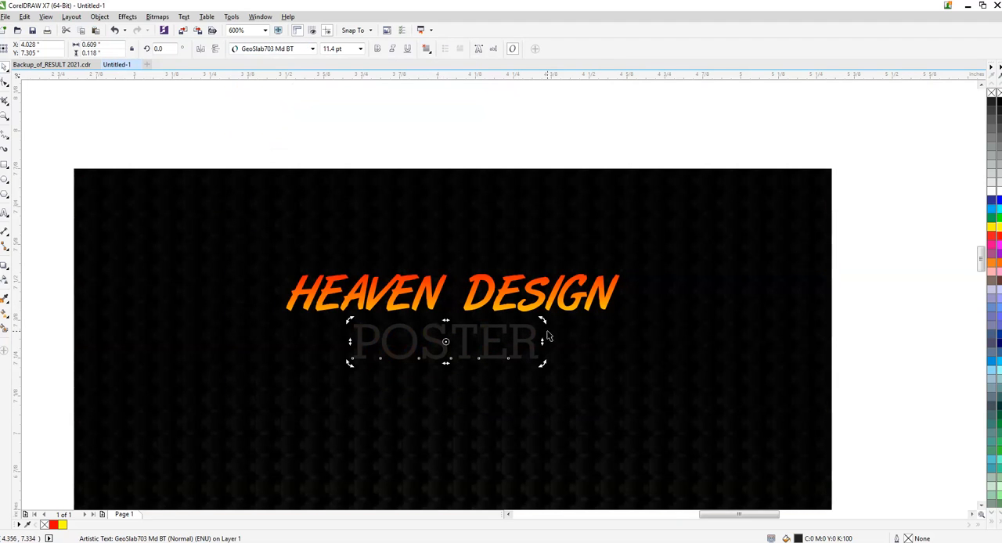
click(531, 324)
drag(542, 321, 519, 324)
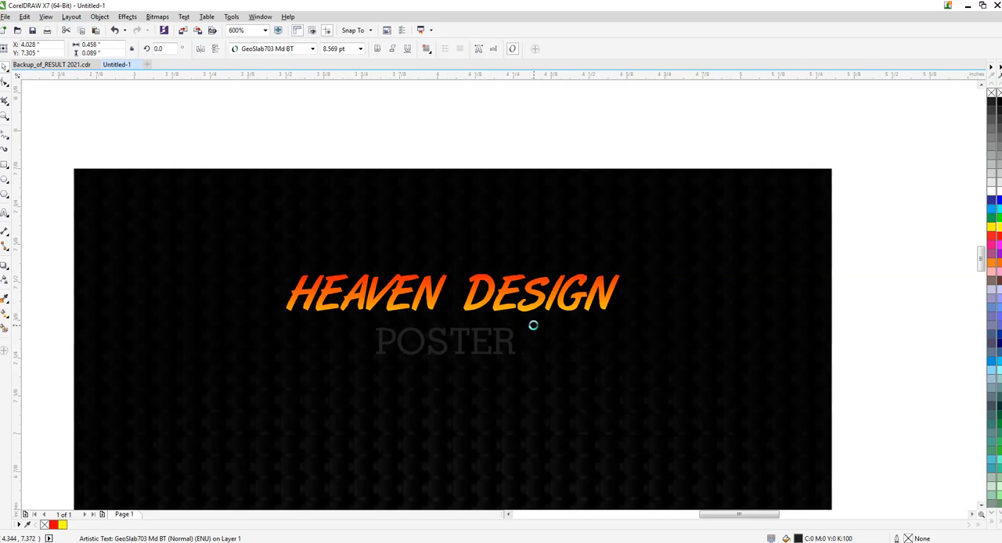
- Widen the letter spacing of POSTER until it is about 0.58 inch wide and centre it under HEAVEN DESIGN
key(F10)
drag(519, 354, 552, 354)
key(space)
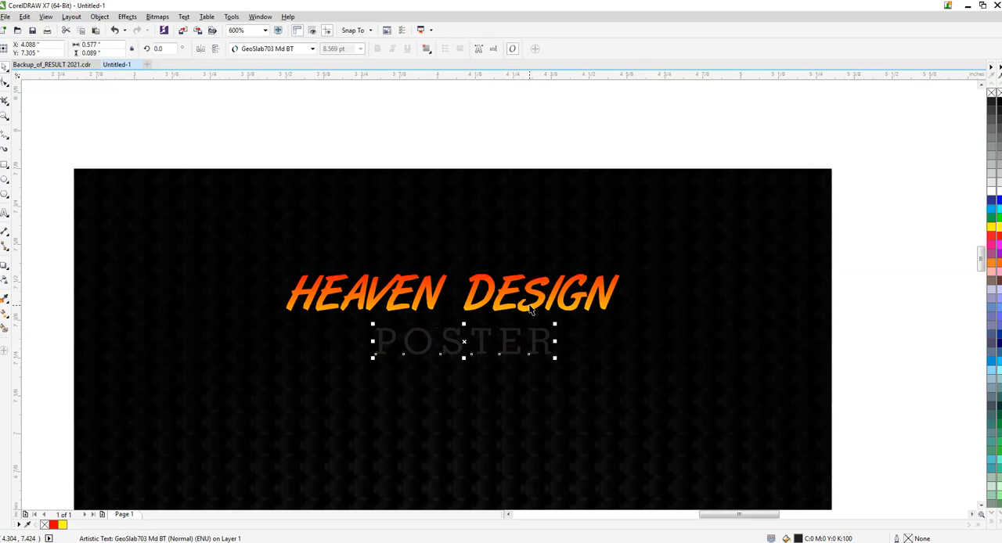
shift+click(534, 304)
key(c)
click(513, 135)
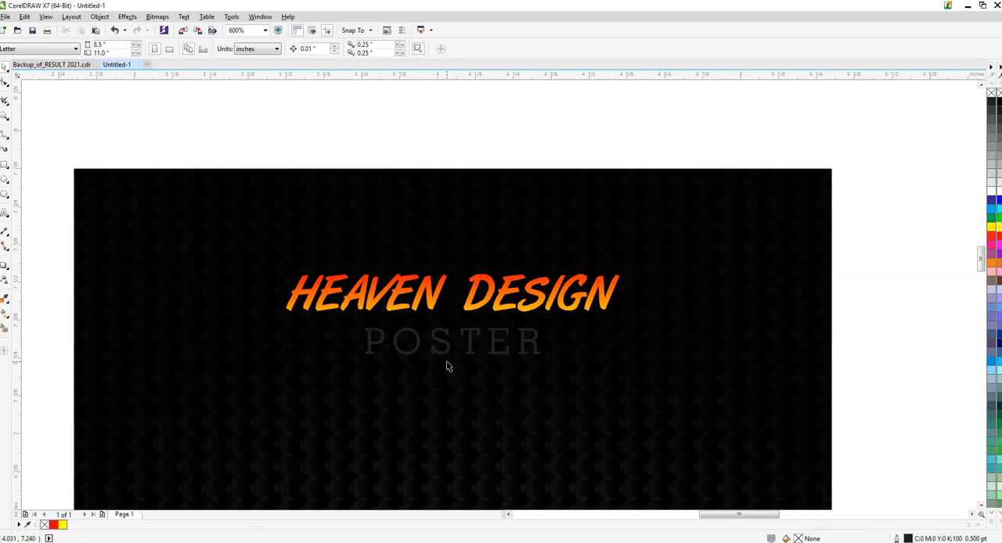
- Fill the POSTER text with white
click(450, 335)
click(448, 331)
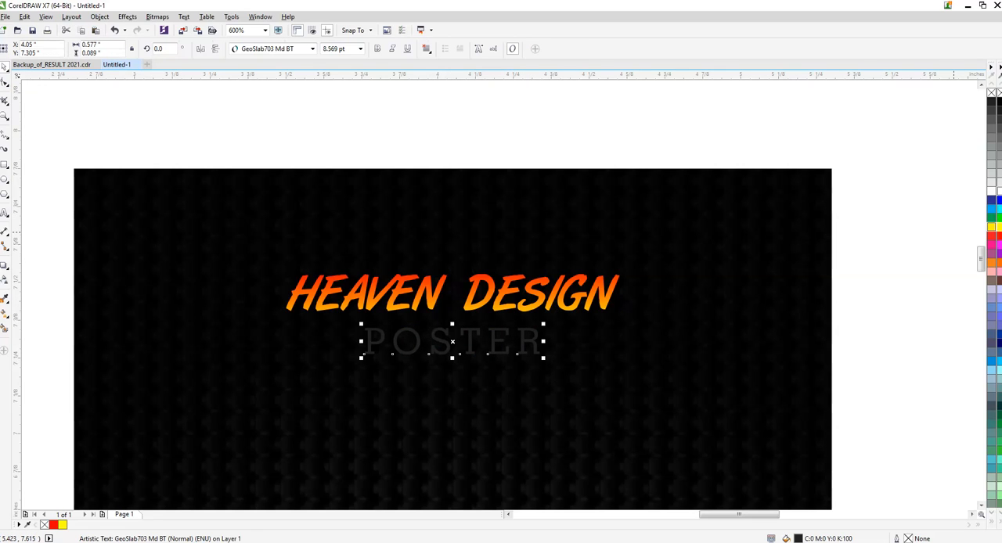
click(991, 191)
click(525, 94)
scroll(414, 242, down, 1)
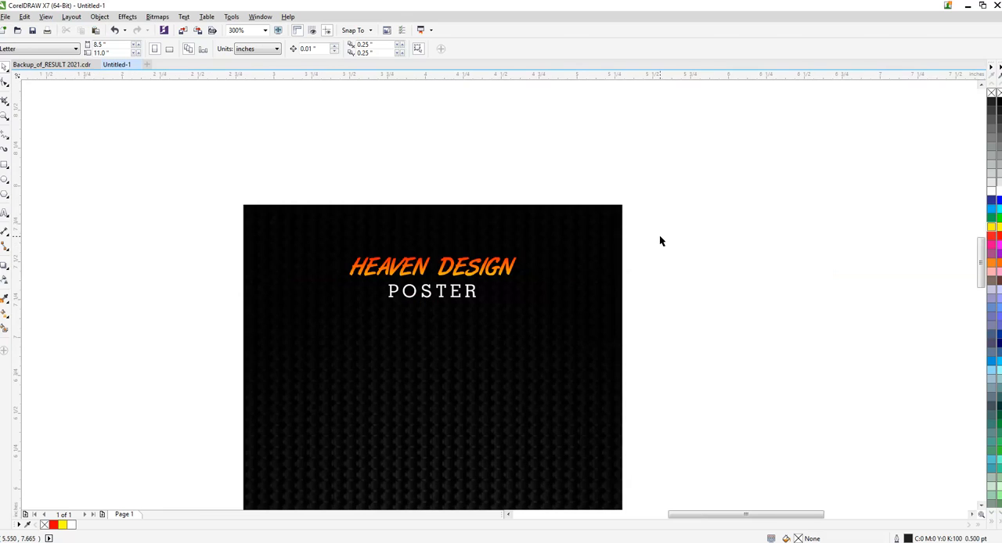
- Enlarge the HEAVEN DESIGN and POSTER lines slightly together and group them
drag(660, 238, 251, 368)
drag(520, 253, 549, 238)
click(217, 359)
drag(731, 213, 312, 355)
key(ctrl+g)
shift+click(454, 339)
click(747, 234)
- Add the artistic text "YOUR CHURCH NAME PRESENT" starting in the blank area beside the poster
scroll(435, 234, down, 1)
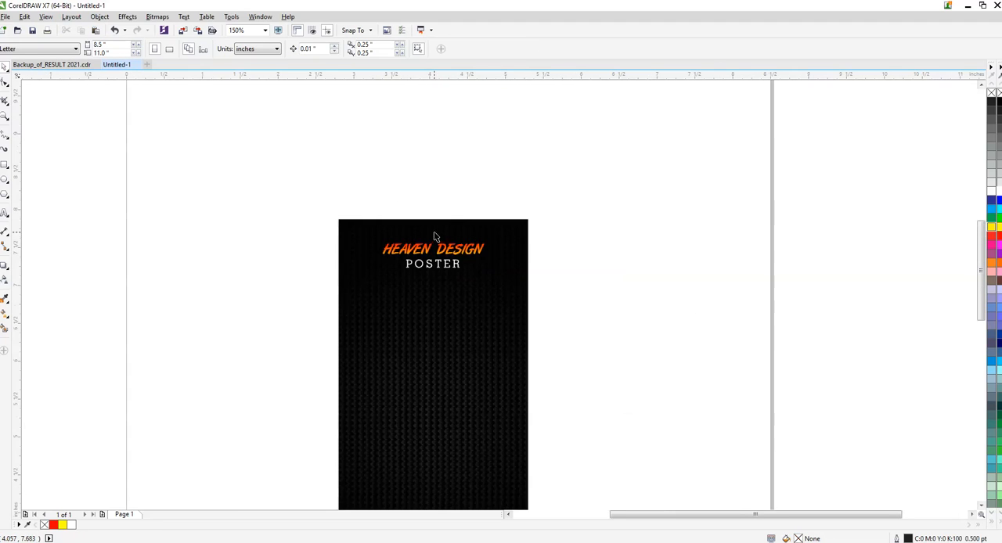
scroll(458, 249, down, 1)
scroll(454, 290, up, 1)
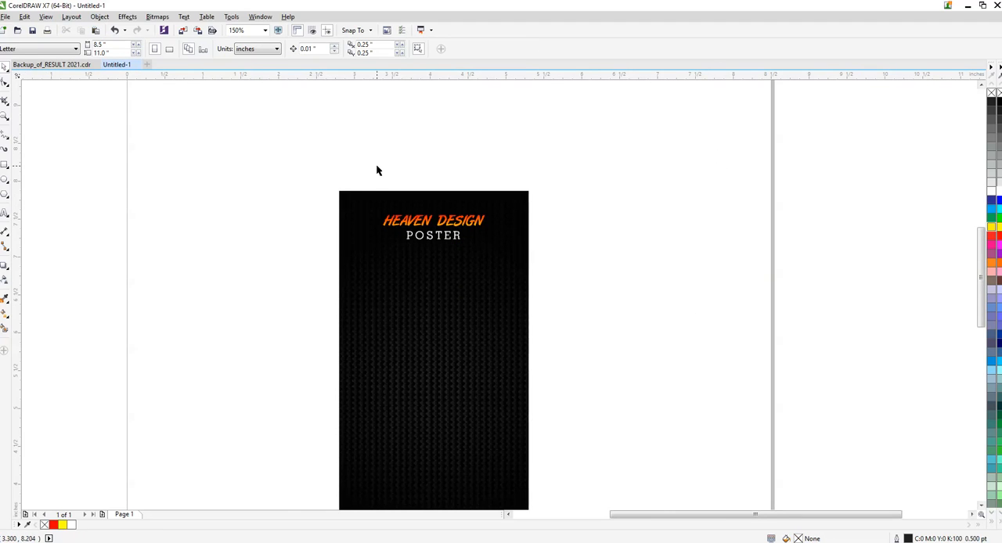
click(5, 216)
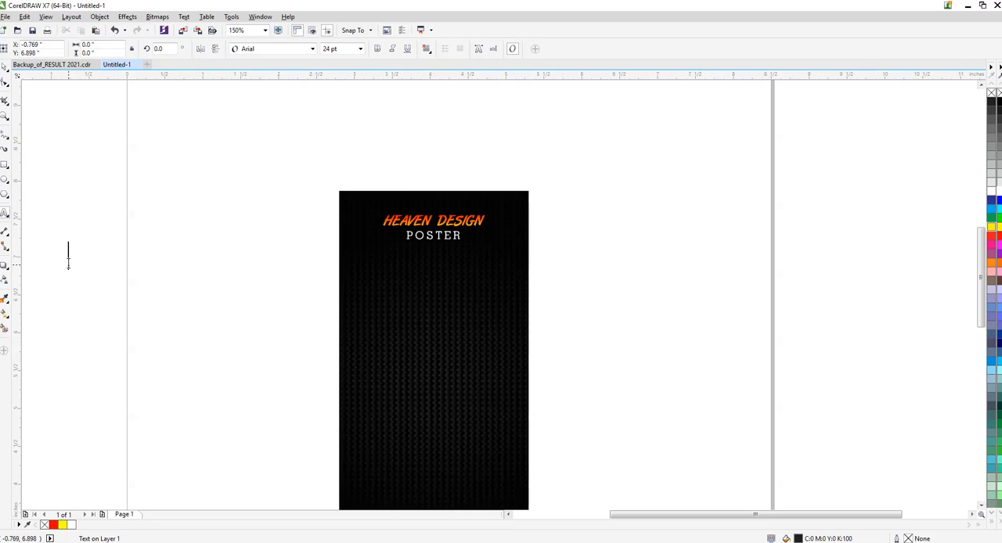
click(69, 263)
text(YOUR)
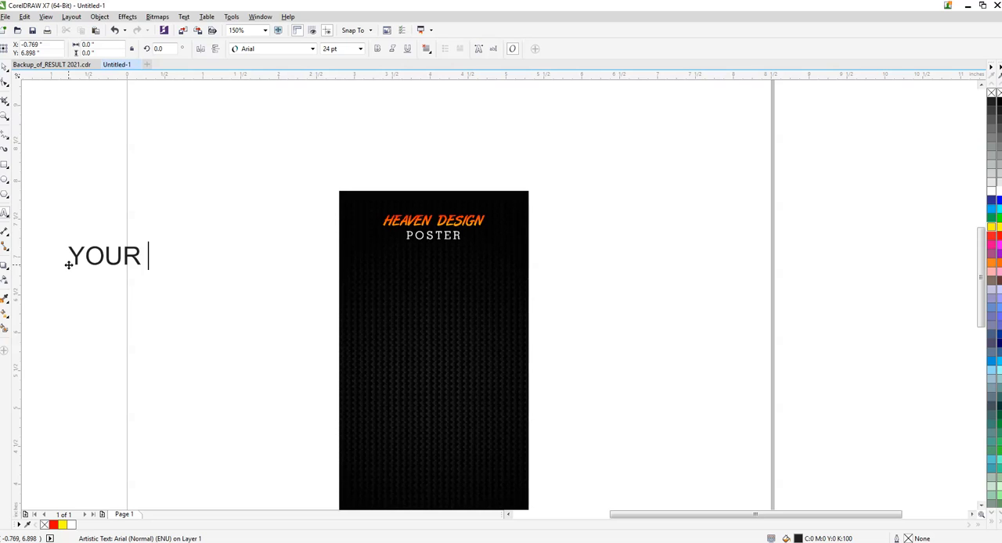
text( CHUR)
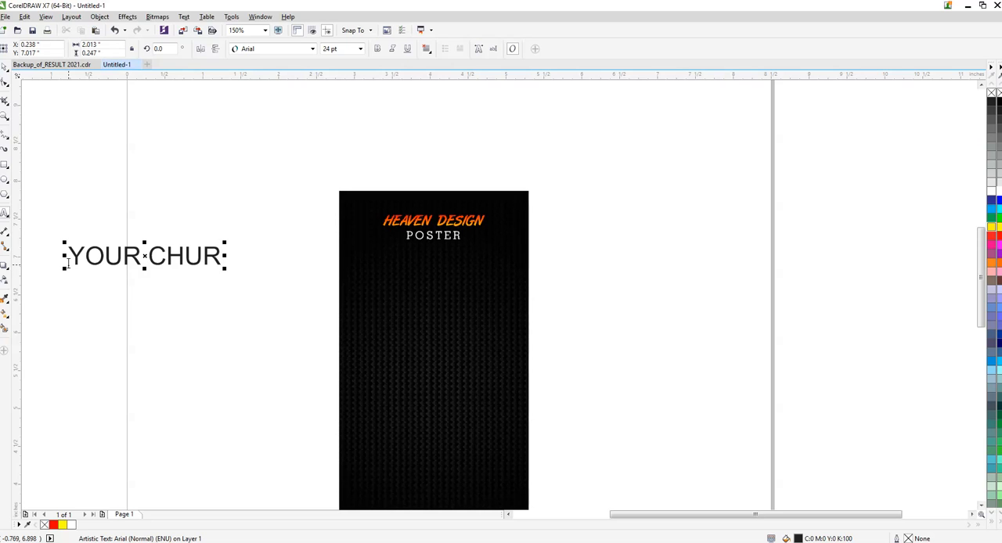
text(CH NAME)
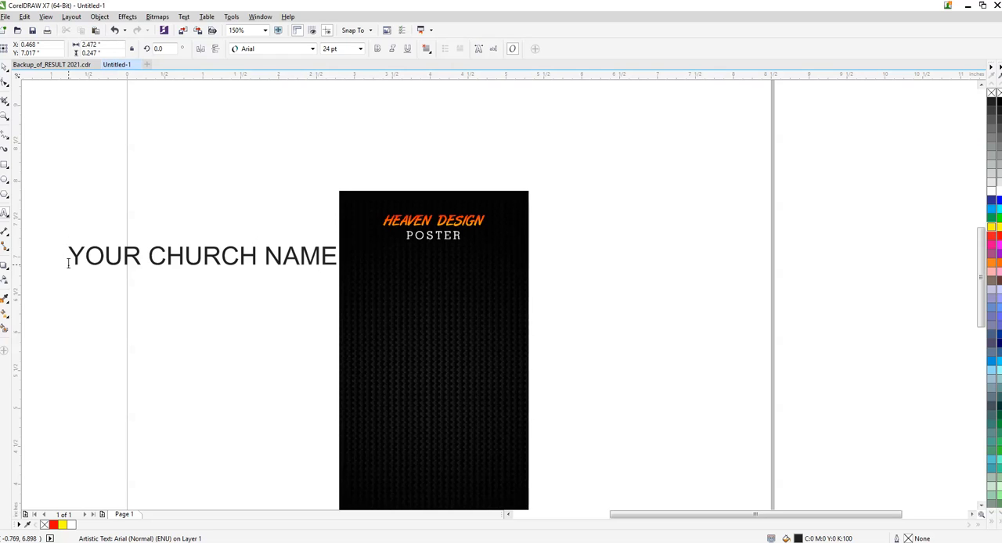
text( PRESE)
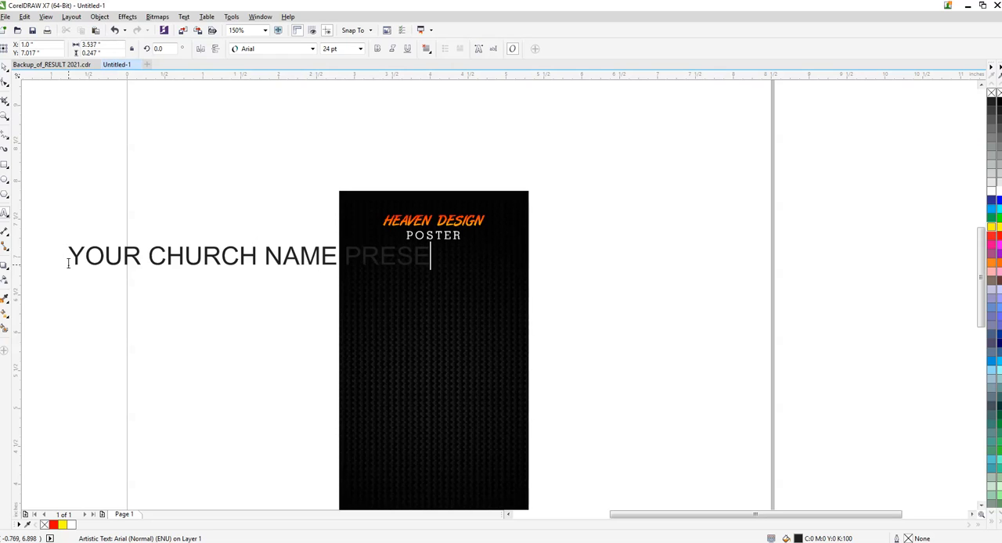
text(NT)
key(ctrl+space)
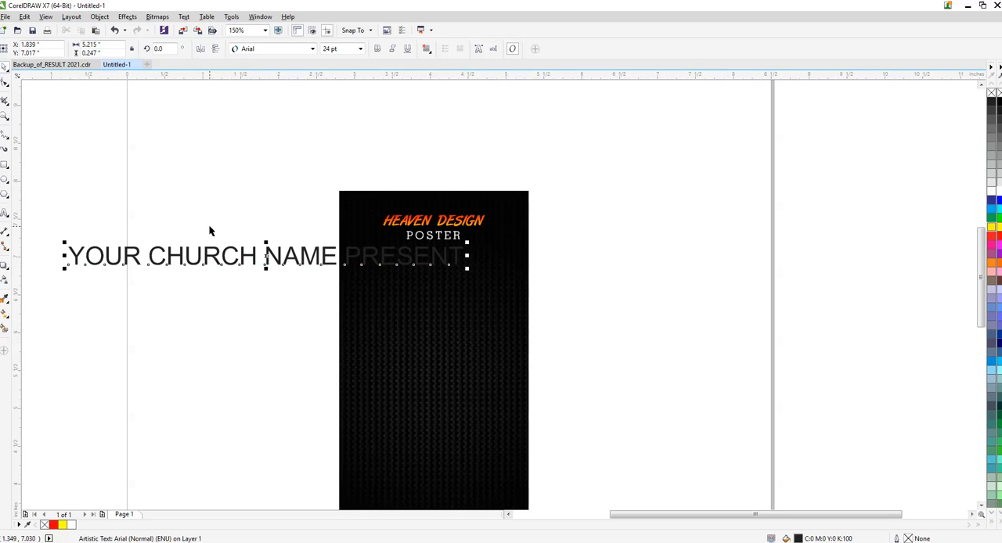
- Set the church line in Cambria, shrink it to about 7.3 pt and place it outside the poster's right edge
click(288, 50)
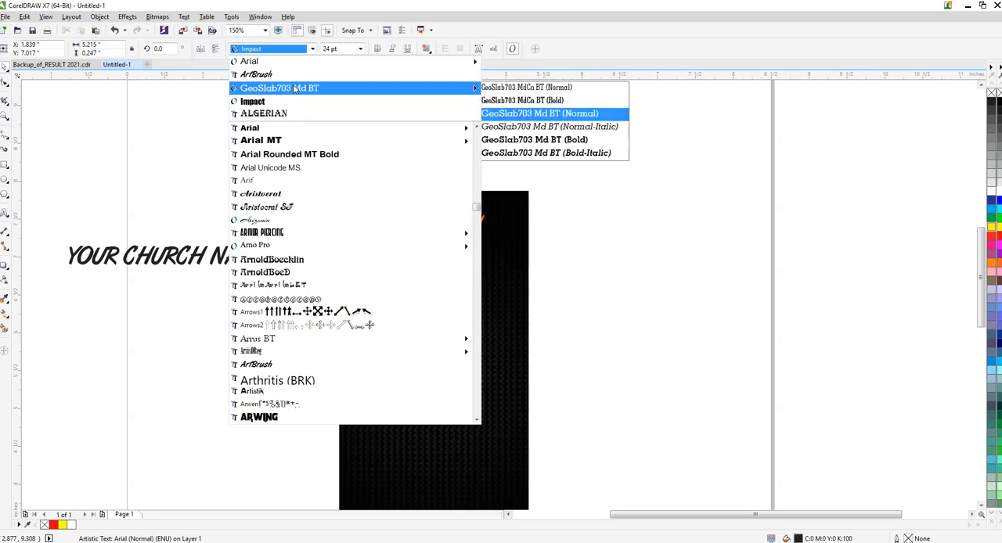
text(cambria)
key(Return)
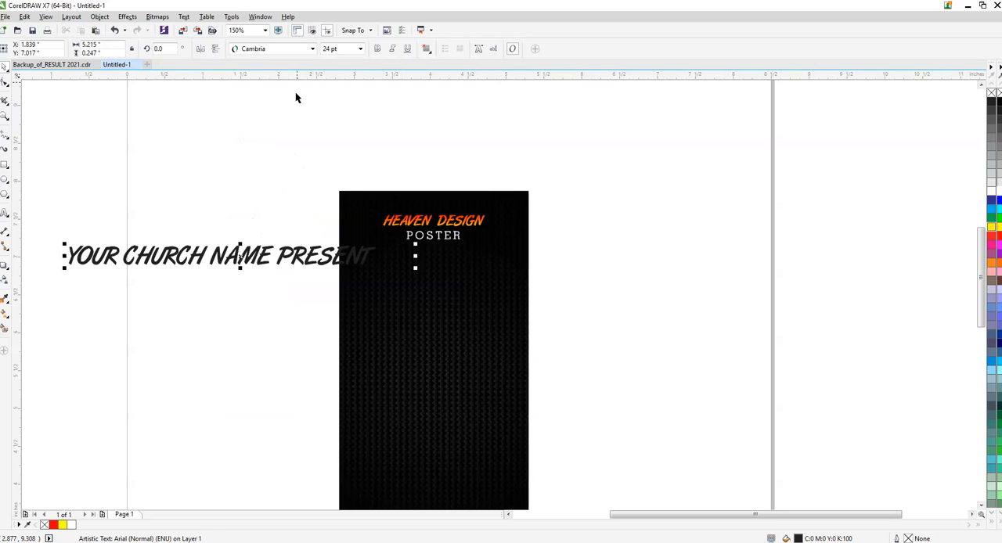
drag(416, 245, 627, 289)
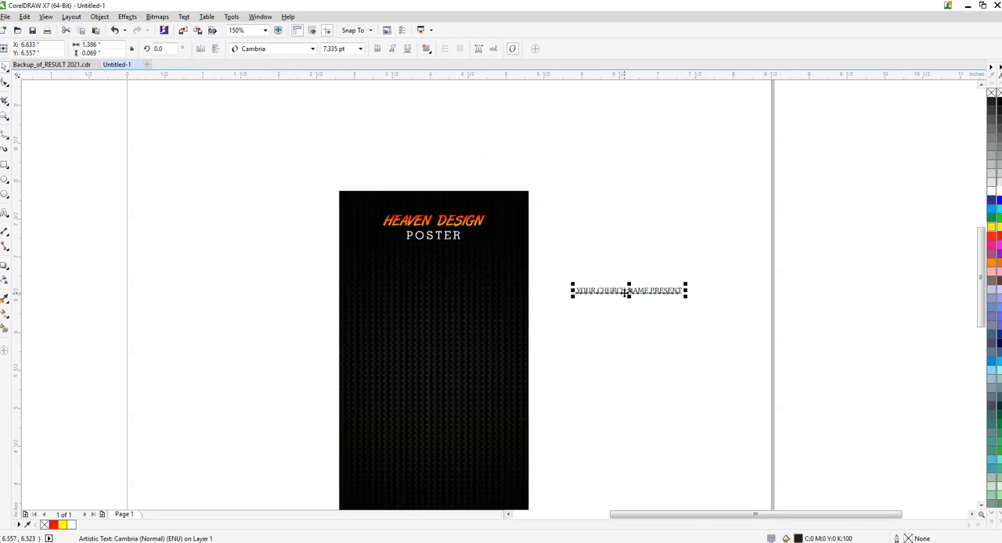
- Enlarge only the words CHURCH NAME in the church line to 11 pt
scroll(619, 286, up, 2)
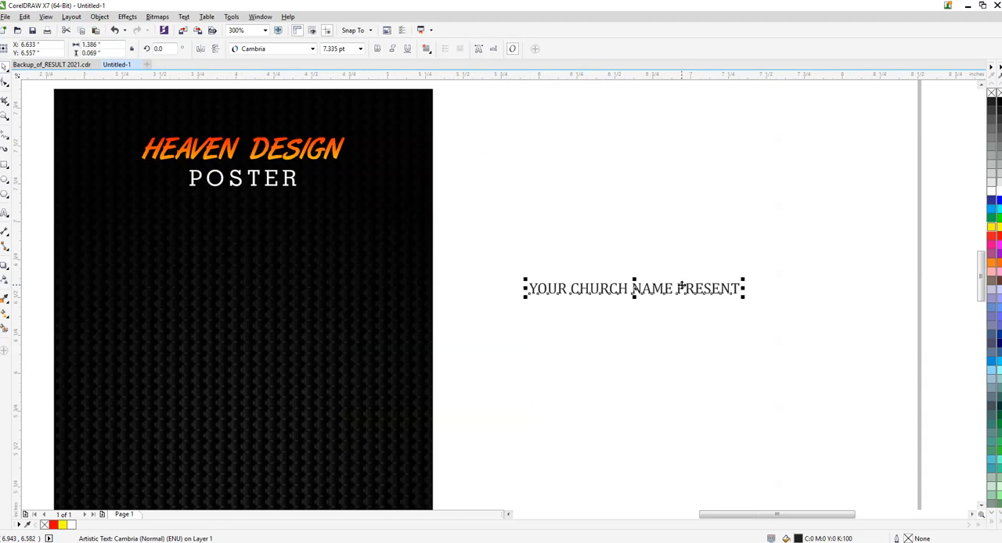
drag(672, 288, 569, 288)
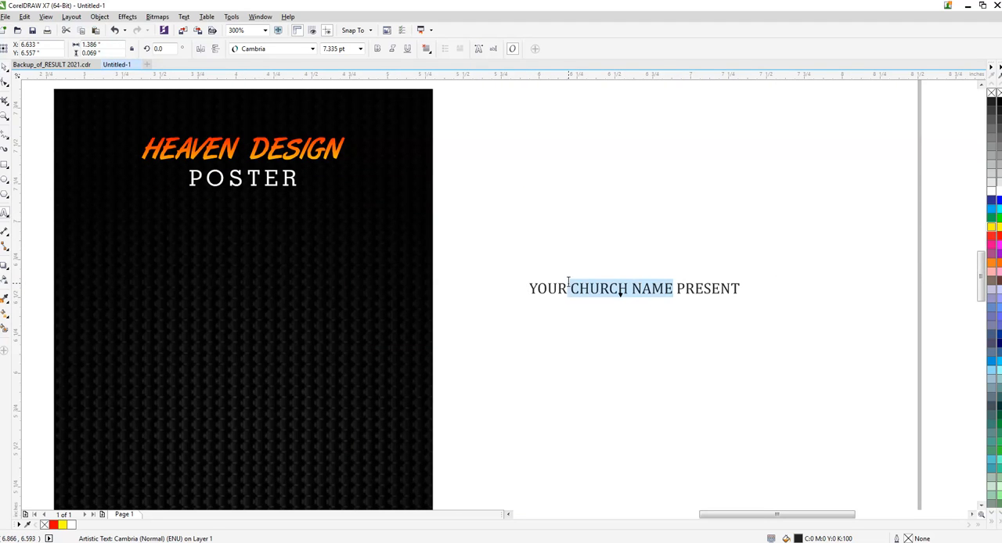
click(352, 49)
text(12)
key(Return)
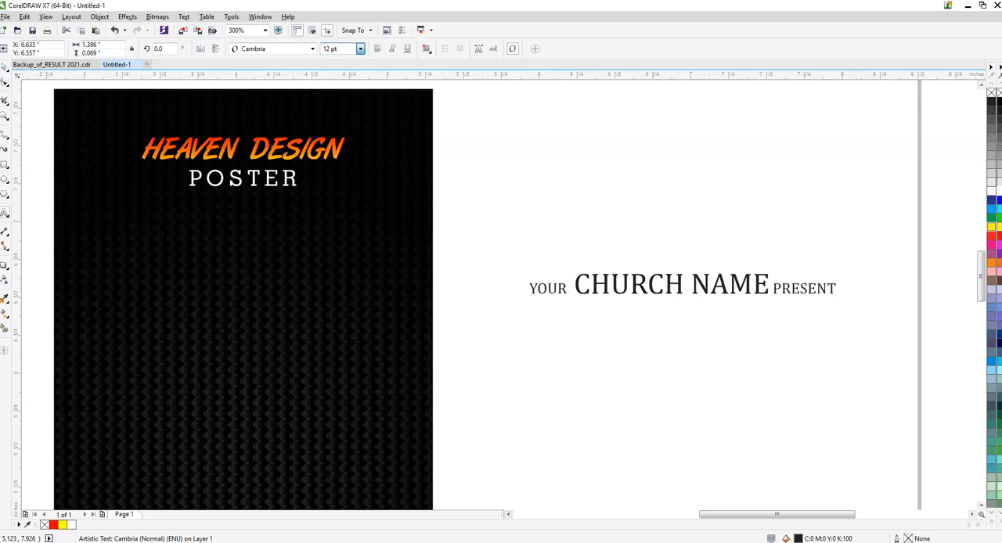
key(Up)
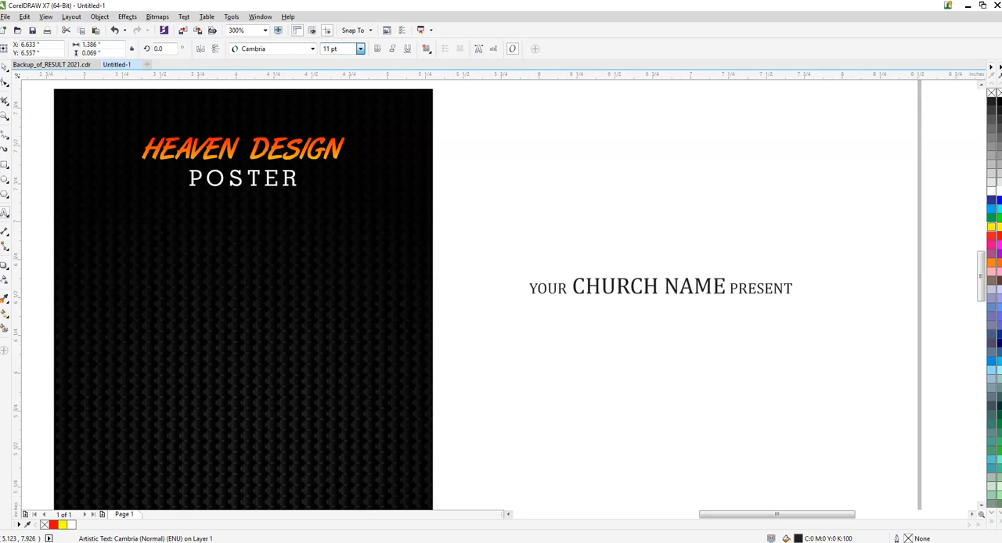
key(Return)
key(ctrl+space)
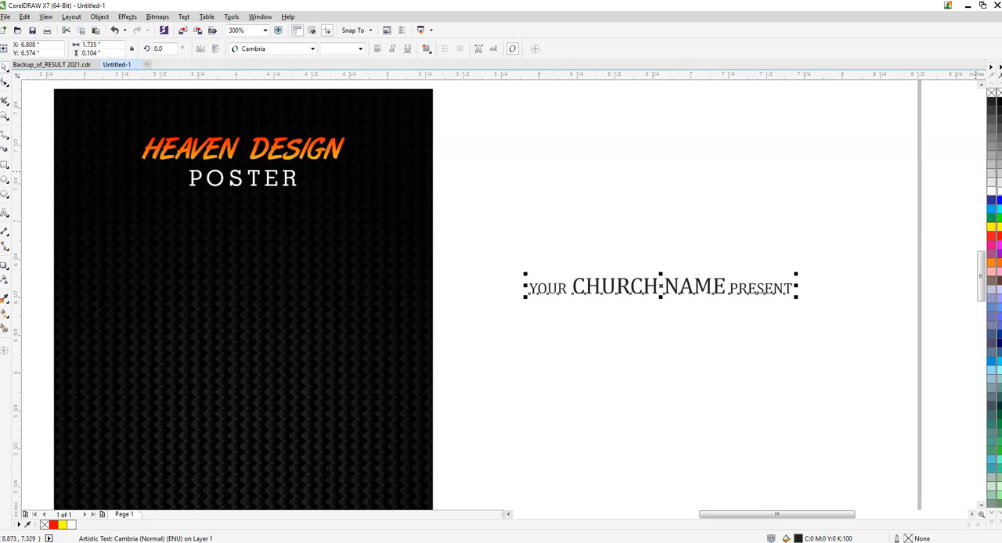
- Add the text "WORSHIP" below the church line and move it onto the middle of the poster
scroll(515, 259, down, 2)
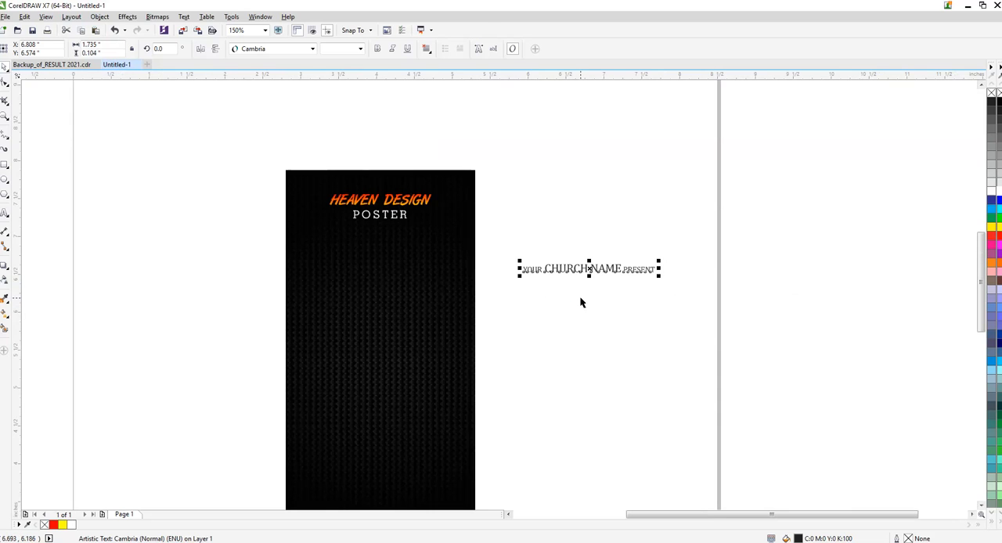
key(F8)
click(527, 309)
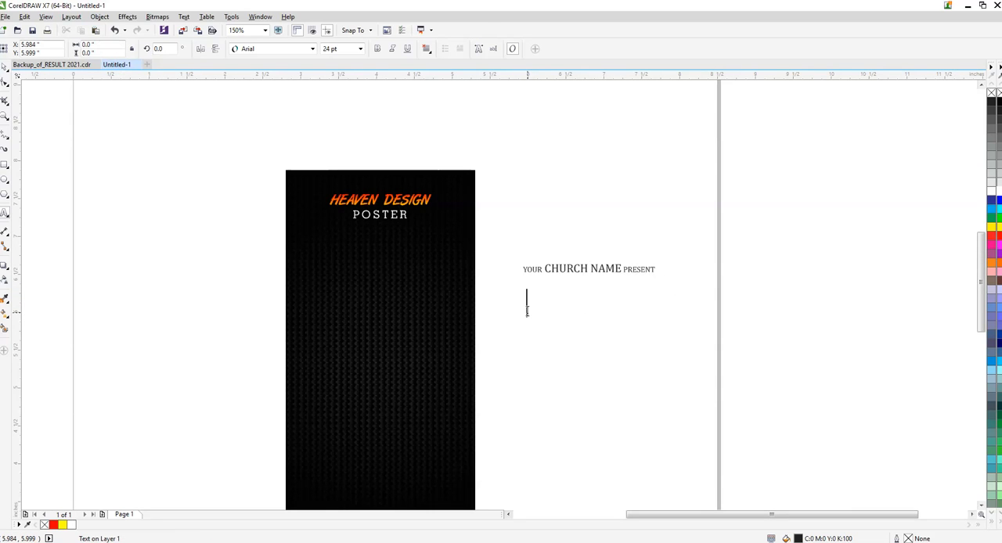
text(WOR)
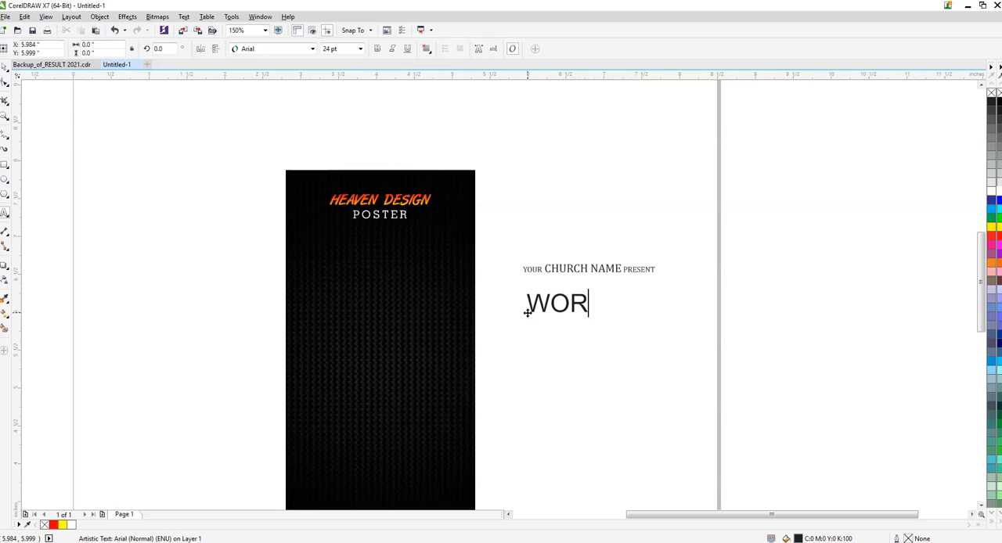
text(SHIP)
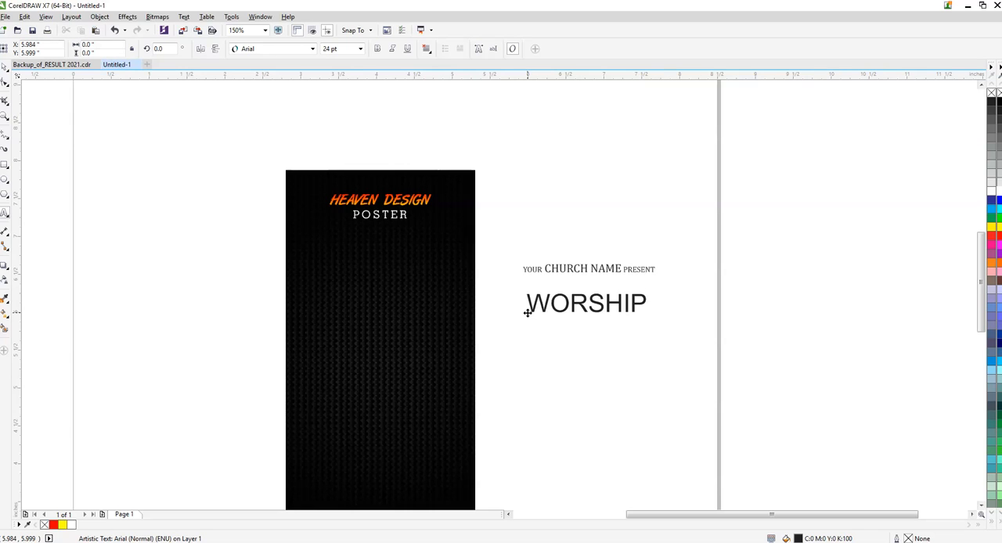
key(ctrl+space)
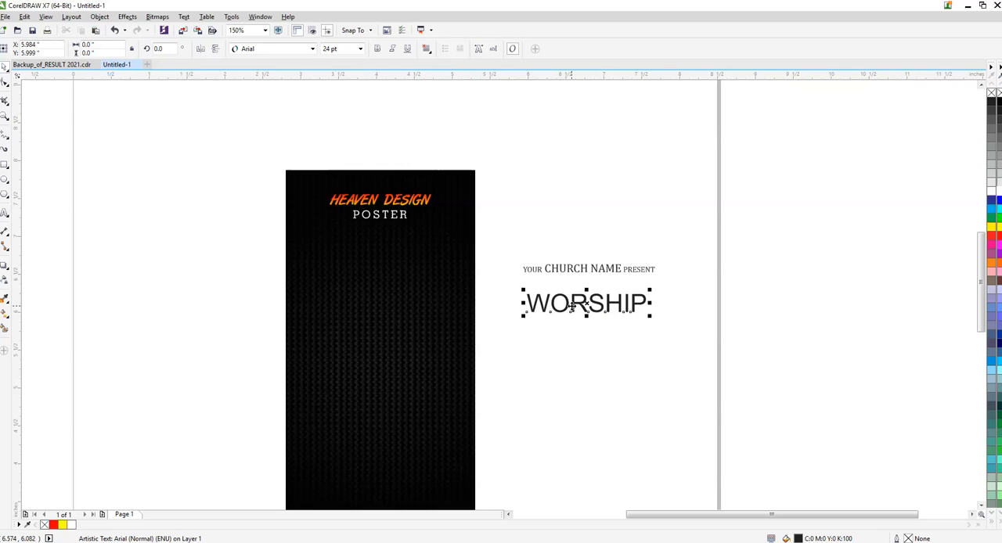
drag(572, 307, 360, 340)
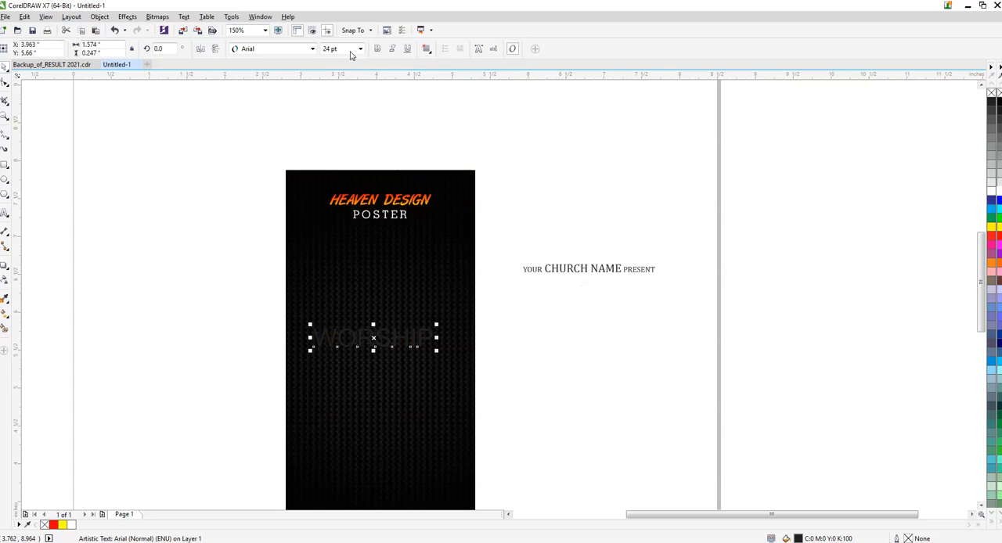
- Set the WORSHIP text in the Artistik font and fill it with white
click(313, 50)
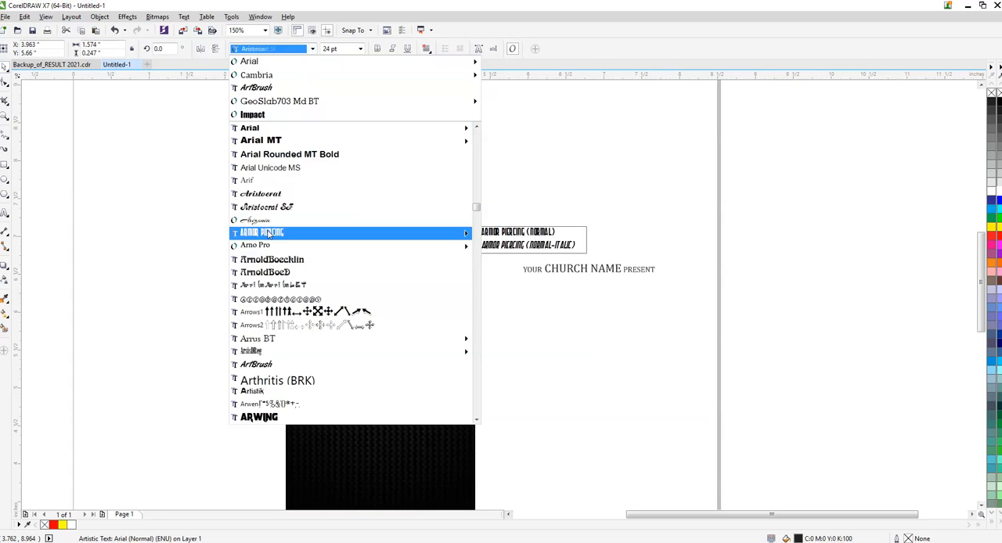
click(265, 391)
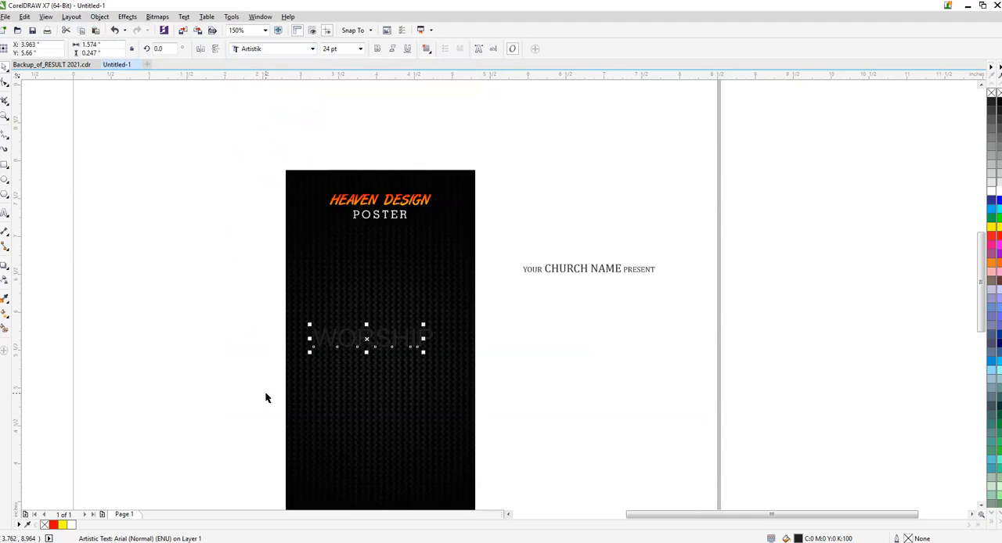
scroll(258, 332, down, 3)
scroll(639, 203, up, 3)
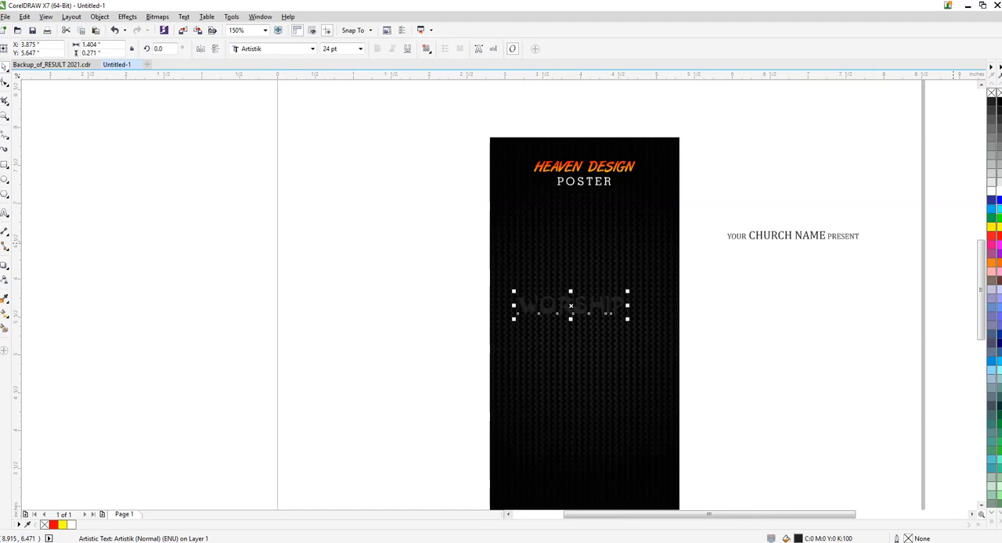
click(995, 191)
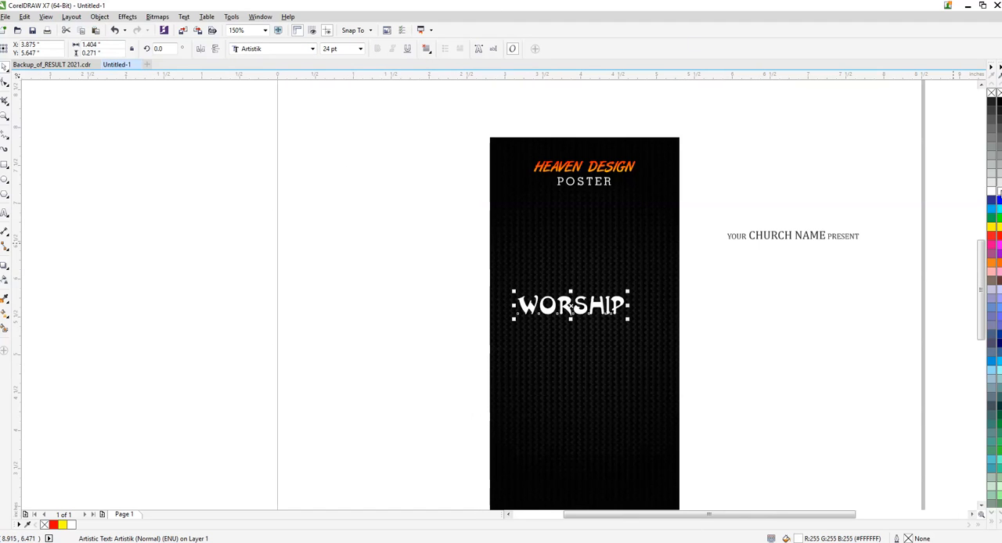
- Change the WORSHIP text's font to AtlantixSwashCapsSSK
click(290, 50)
scroll(270, 353, down, 1)
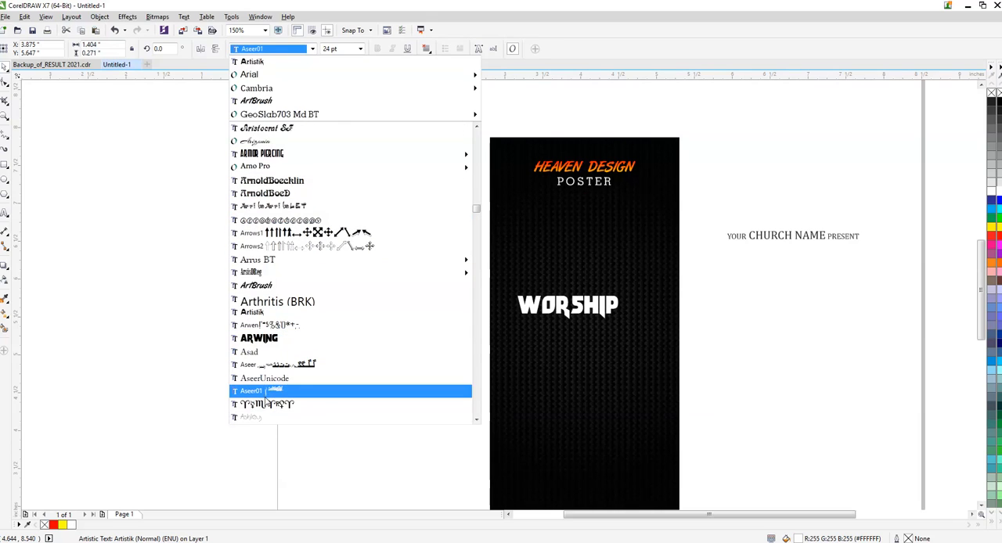
scroll(276, 368, down, 3)
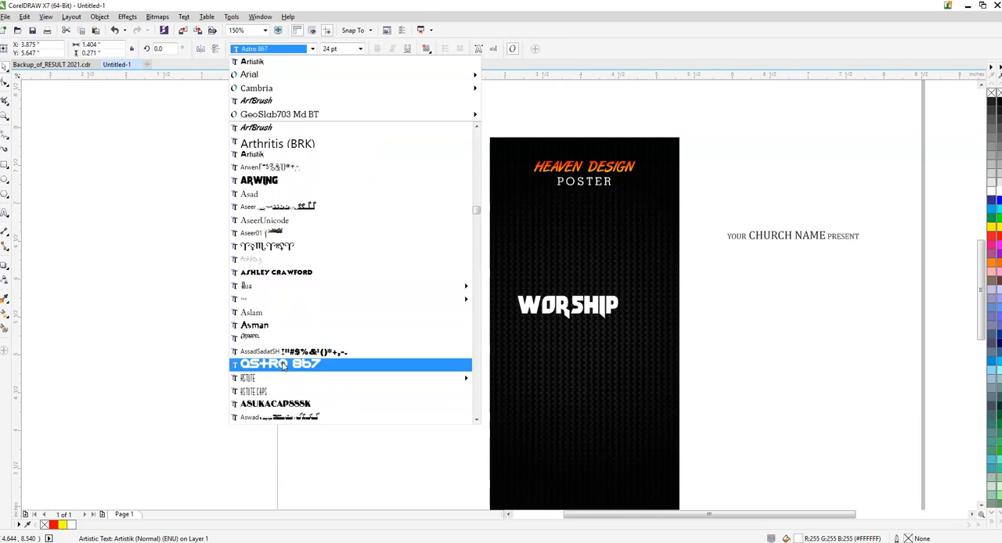
scroll(283, 367, down, 2)
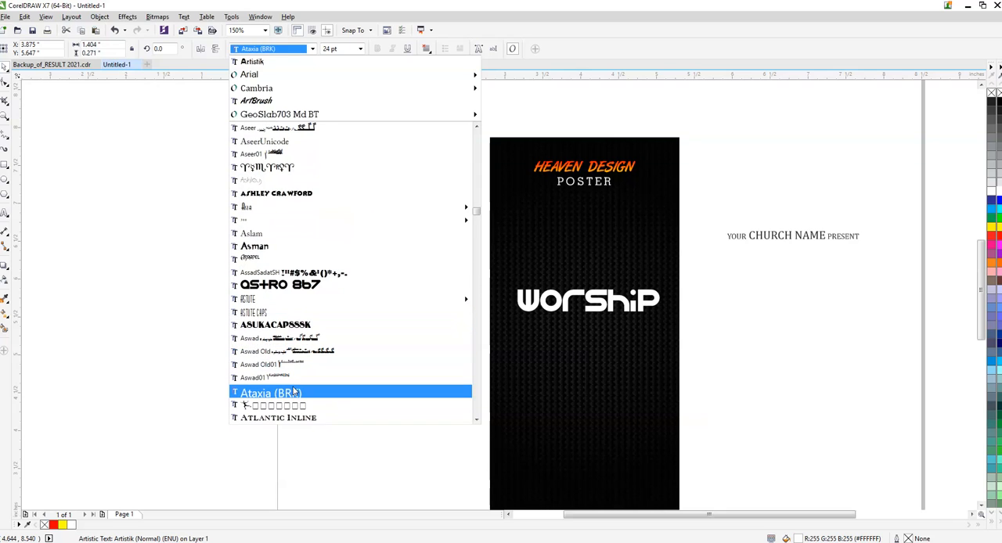
scroll(293, 395, down, 2)
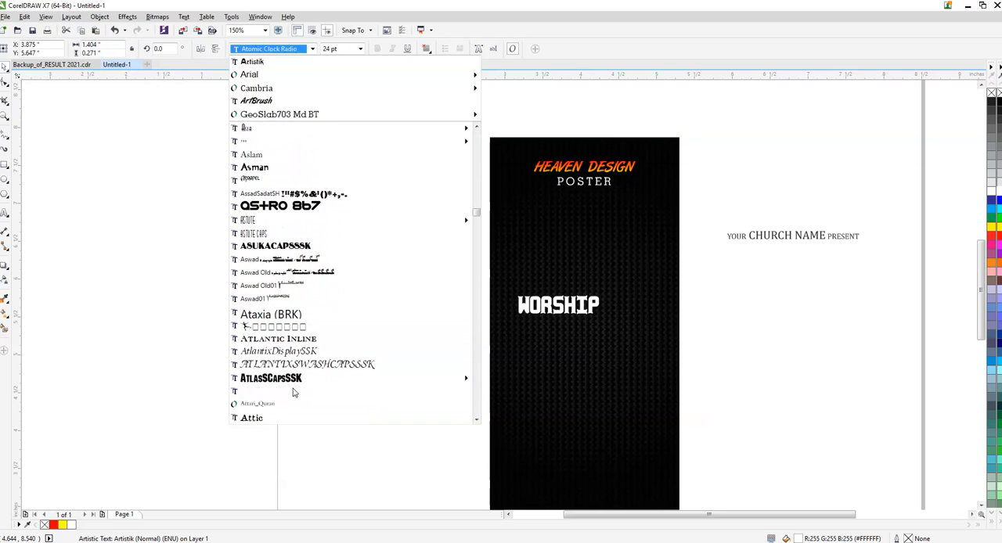
click(304, 364)
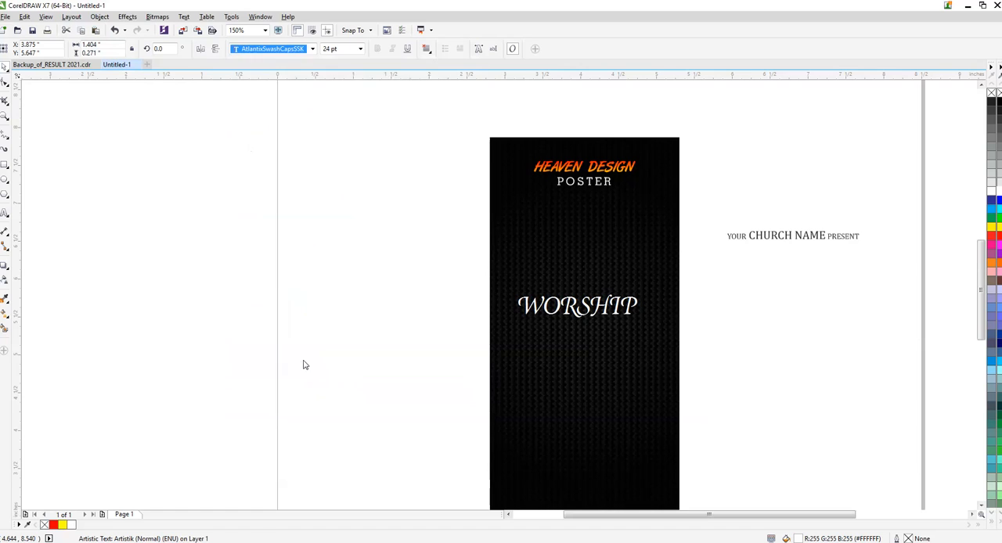
- Enlarge WORSHIP to about 33.1 pt, about 2.16 inches wide, and centre it across the poster's width
scroll(565, 311, up, 2)
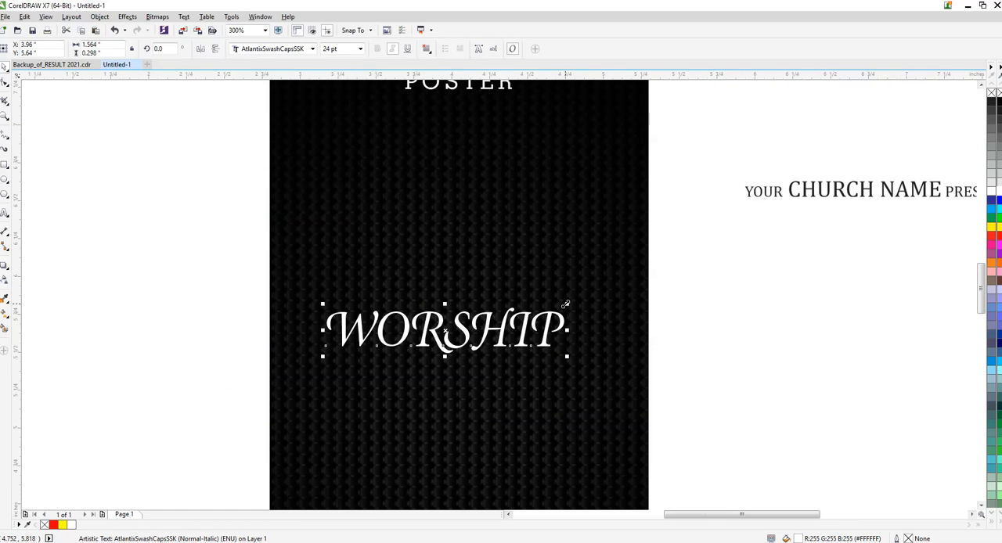
drag(565, 304, 597, 277)
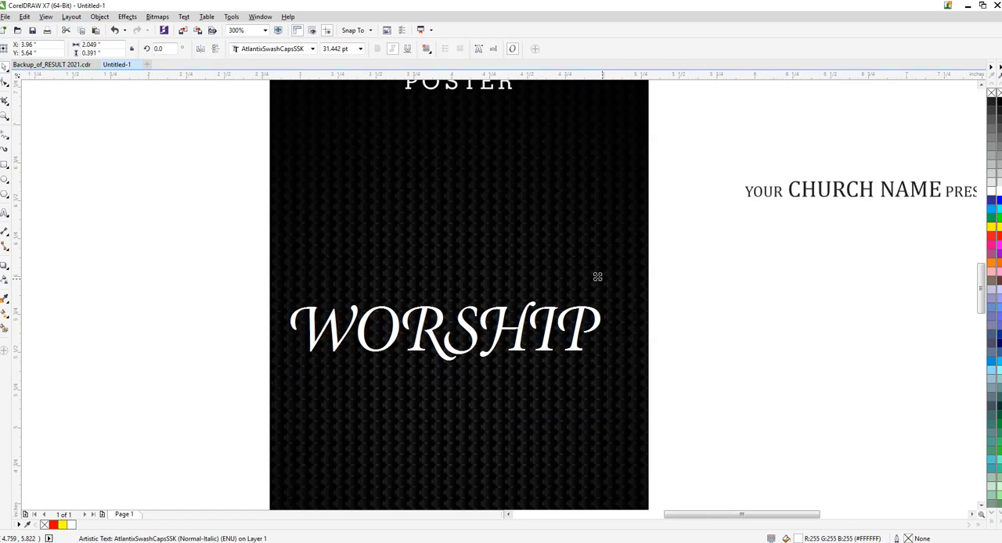
key(Right)
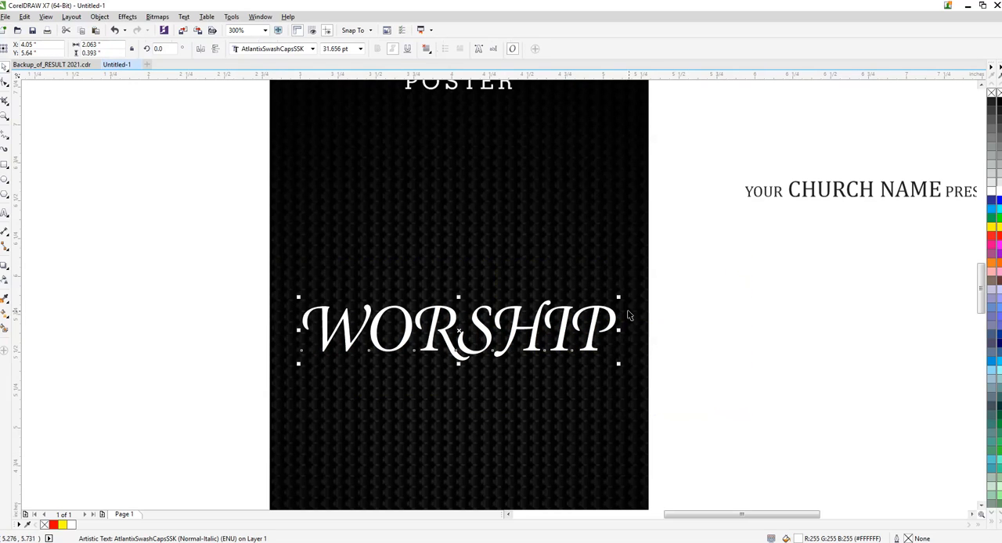
drag(619, 297, 627, 295)
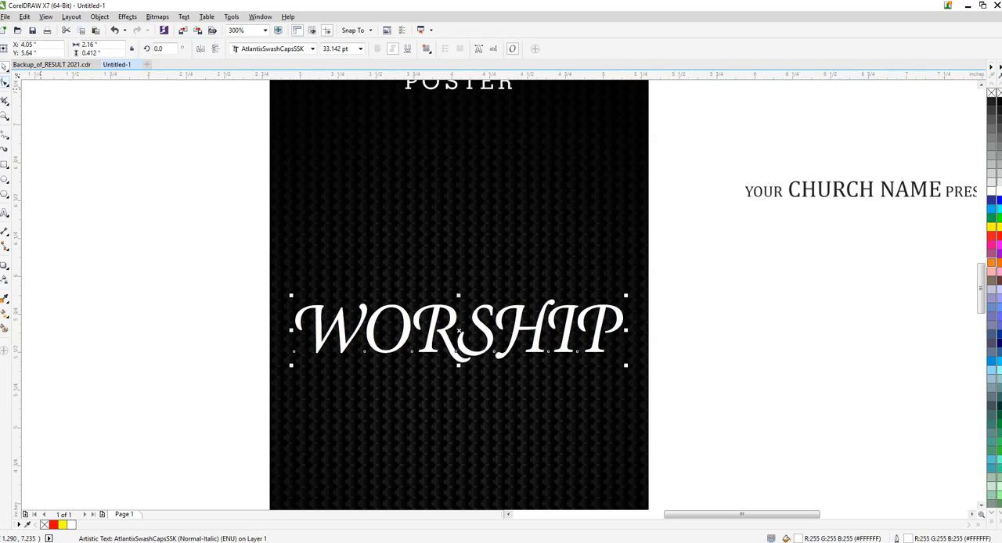
- Widen the letter spacing of WORSHIP until the word is about 2.41 inches wide
key(F10)
drag(628, 365, 660, 368)
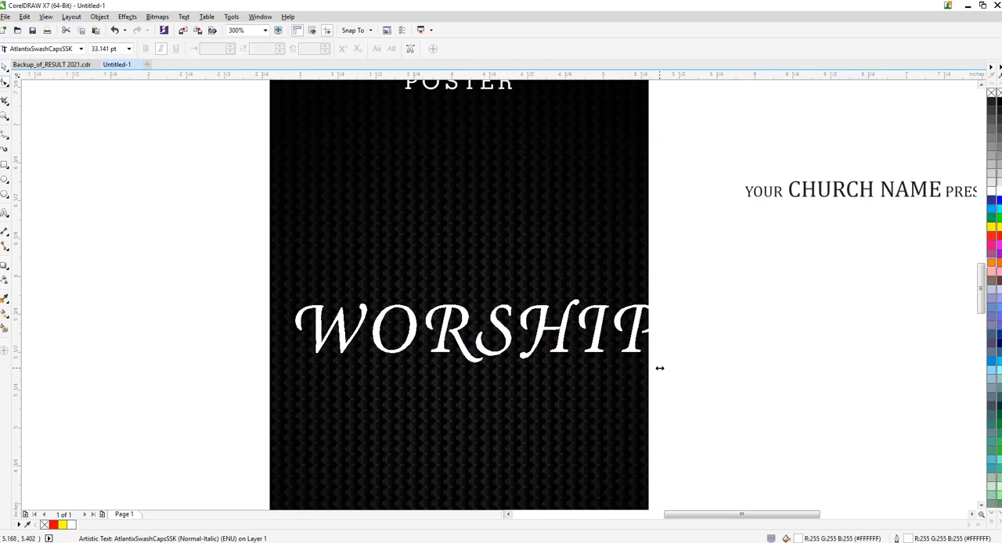
key(space)
- Set the WORSHIP outline to 1.5 pt with rounded corners and rounded line caps
key(F12)
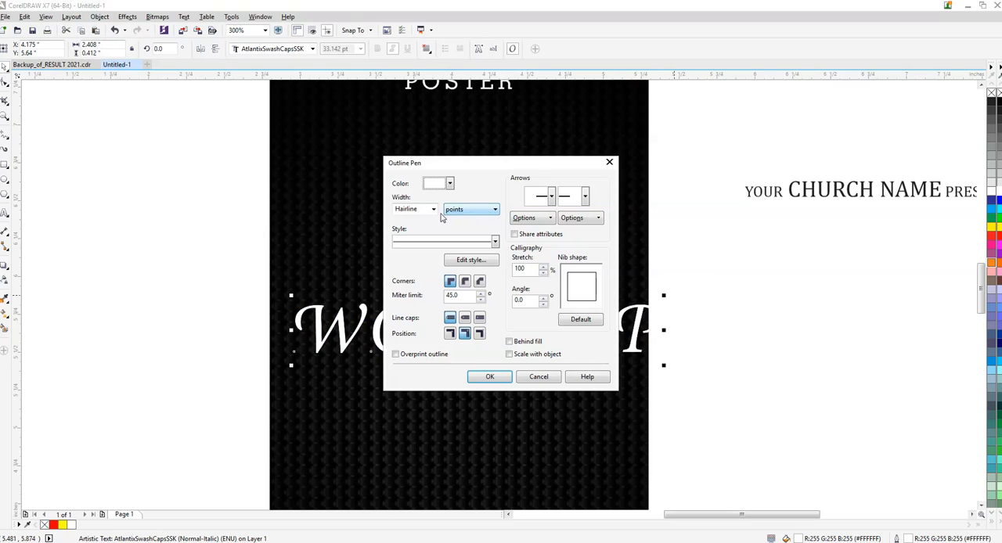
text(1.5)
key(Tab)
click(465, 281)
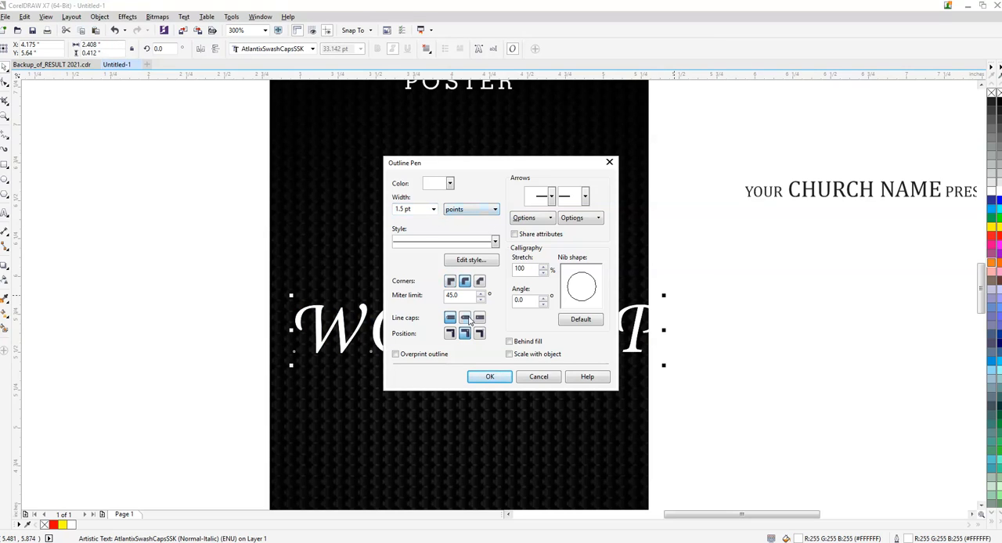
click(465, 317)
click(498, 376)
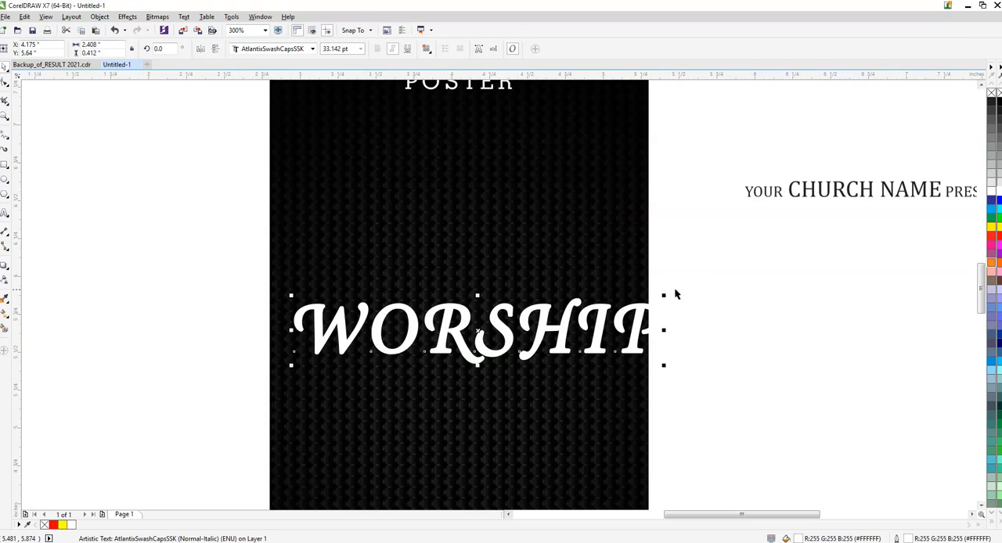
- Shrink WORSHIP slightly to leave a margin at the poster's edges and centre it across the poster's width
shift+click(580, 245)
key(c)
click(762, 270)
click(622, 322)
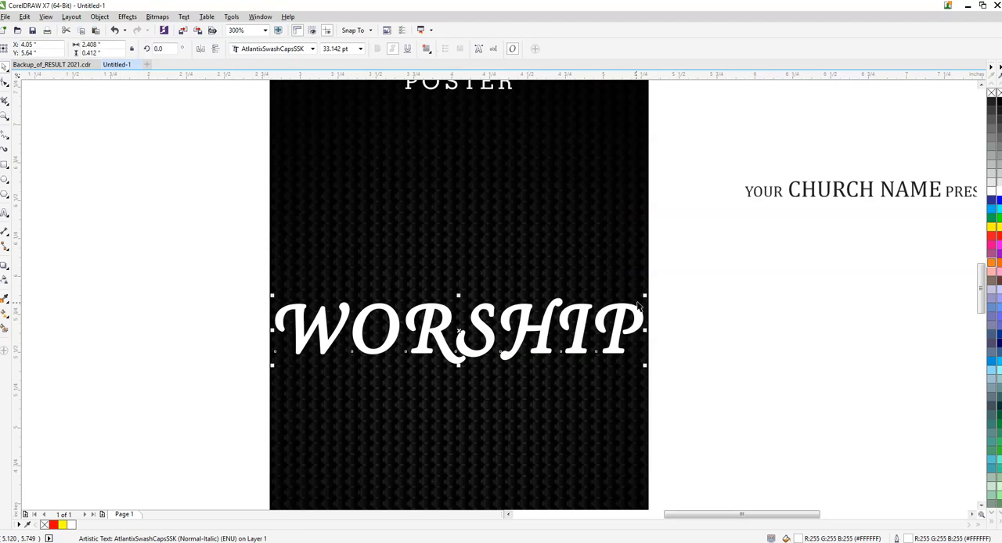
drag(643, 297, 634, 299)
shift+click(592, 279)
key(c)
click(725, 277)
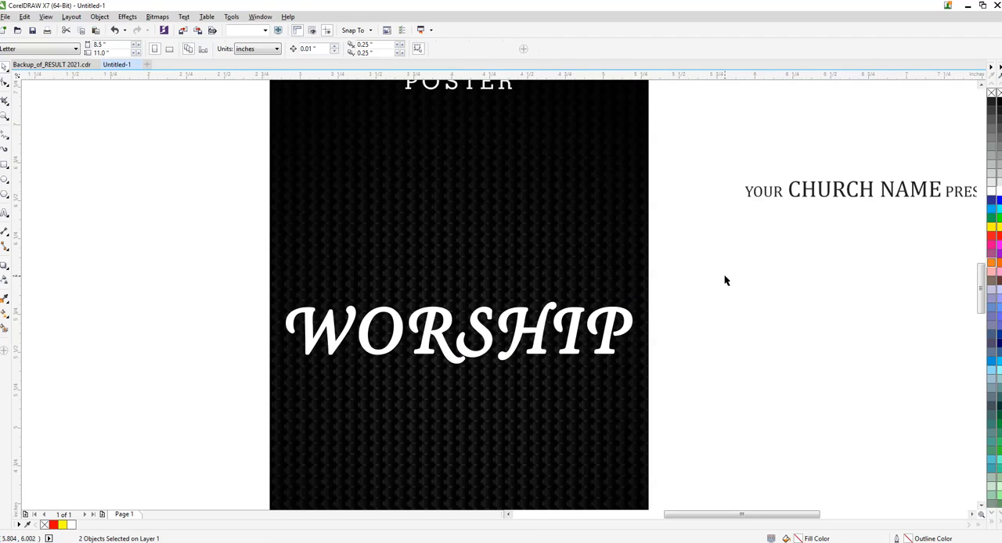
- Move the church name line onto the poster directly above WORSHIP, centre it horizontally and fill it with white
scroll(428, 270, down, 1)
drag(601, 229, 443, 281)
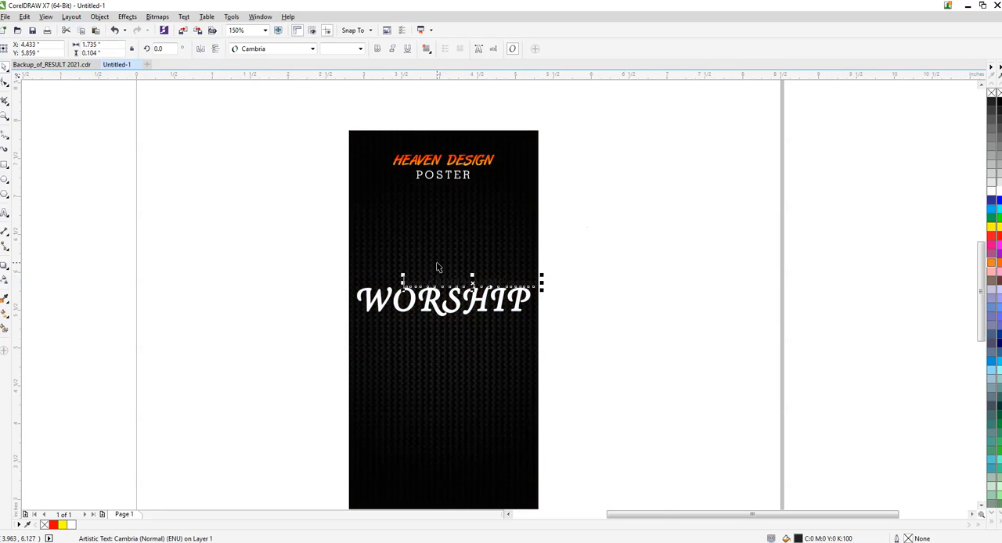
scroll(437, 266, up, 1)
shift+click(496, 278)
key(c)
drag(733, 236, 304, 331)
click(991, 191)
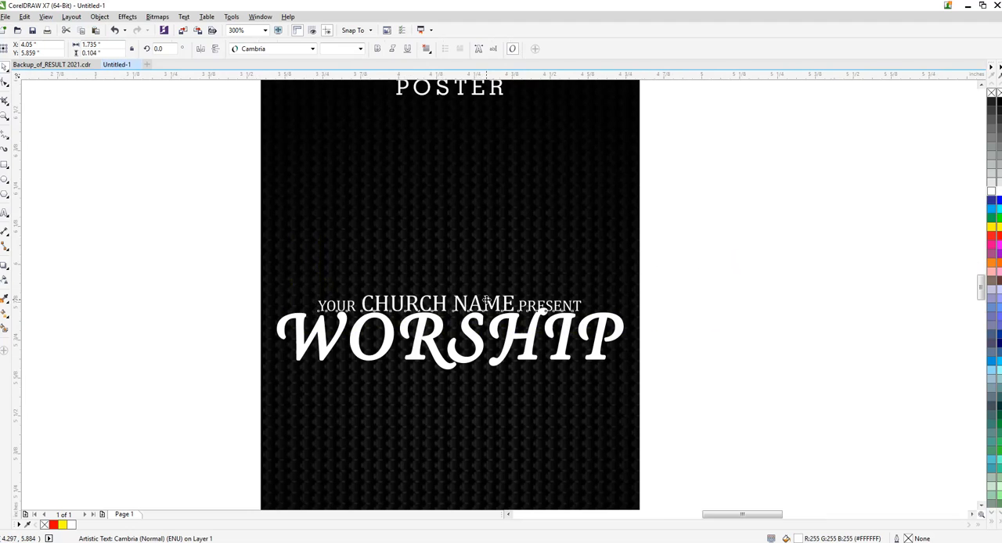
- Fill the church name line with cyan, shrink it to about 1.31 inches wide and raise it slightly above WORSHIP
scroll(480, 299, up, 1)
click(992, 208)
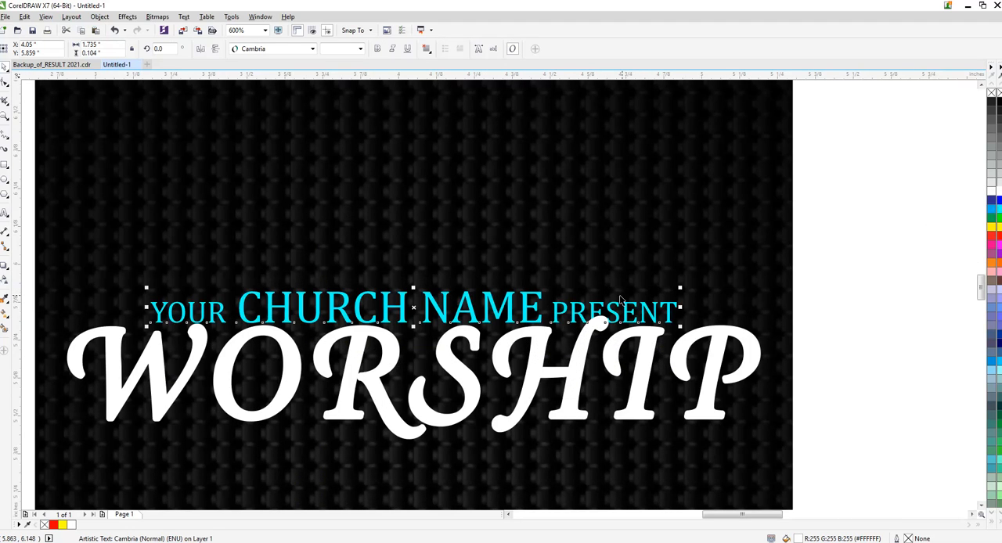
drag(676, 291, 669, 292)
drag(486, 304, 489, 289)
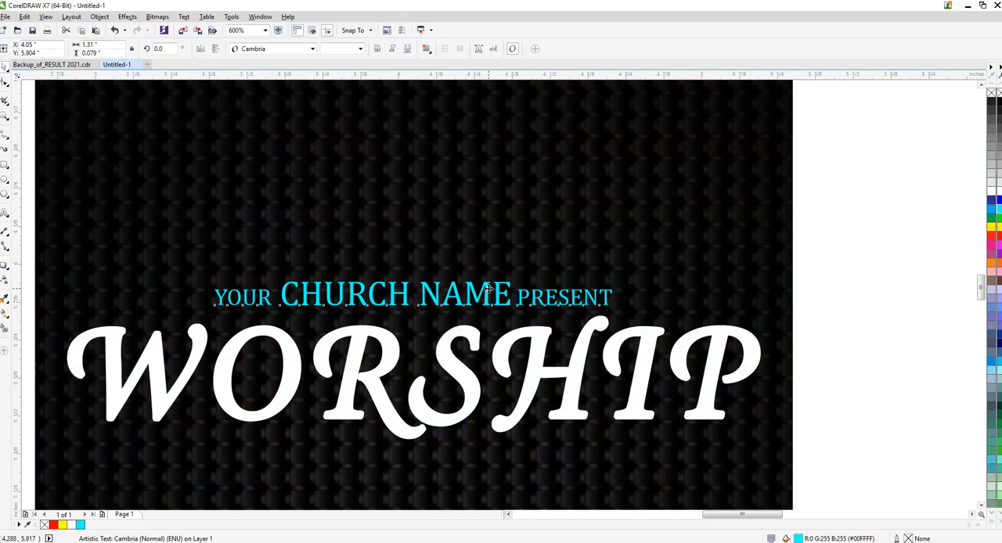
shift+click(624, 248)
click(797, 237)
- Place a copy of the church name line below WORSHIP and replace its text with CONFERENCE
scroll(490, 265, down, 1)
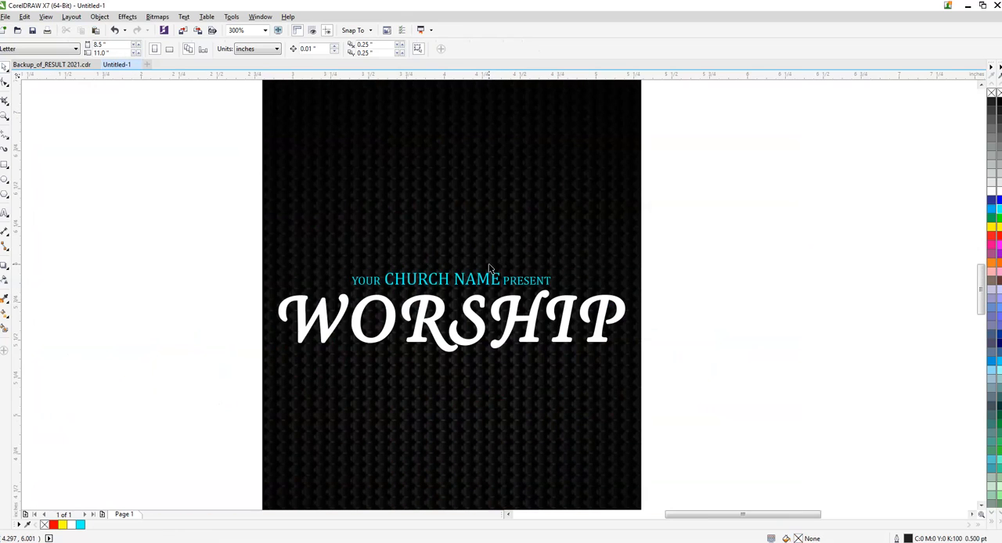
scroll(495, 287, up, 1)
scroll(495, 287, down, 1)
drag(494, 279, 495, 384)
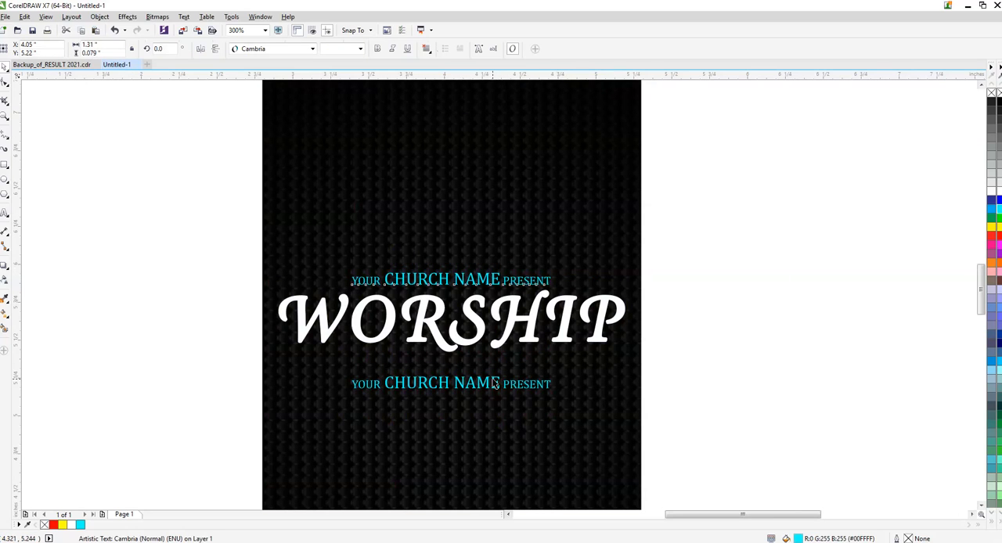
double_click(535, 382)
key(ctrl+a)
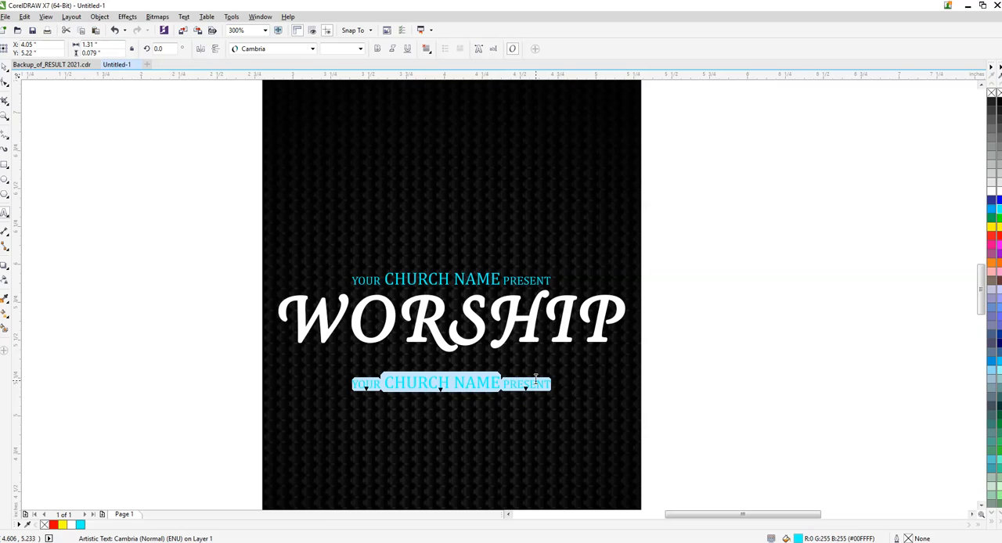
text(c)
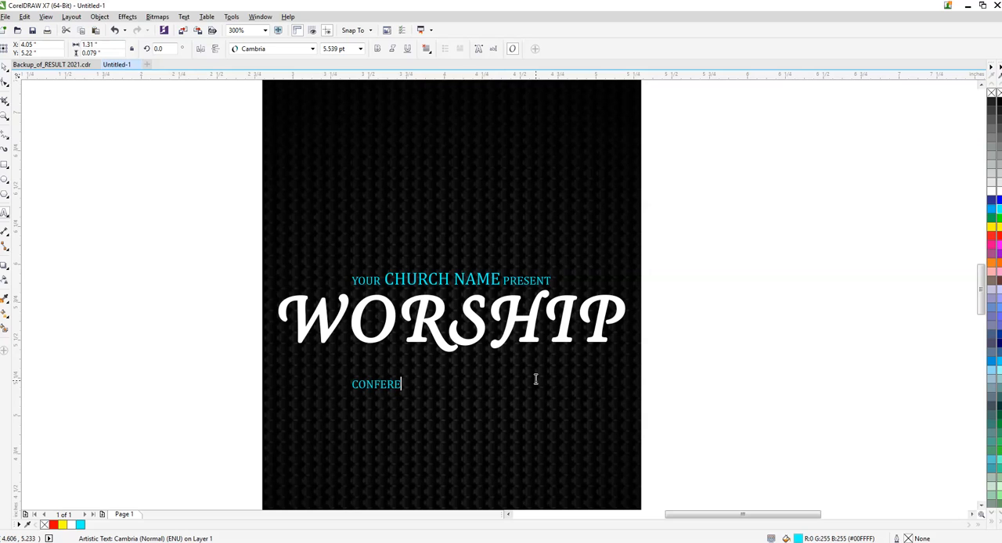
key(ctrl+space)
- Enlarge CONFERENCE to about 12.5 pt, centre it horizontally and move it up close beneath WORSHIP
drag(426, 377, 527, 333)
shift+click(517, 322)
key(c)
click(700, 317)
scroll(462, 362, up, 2)
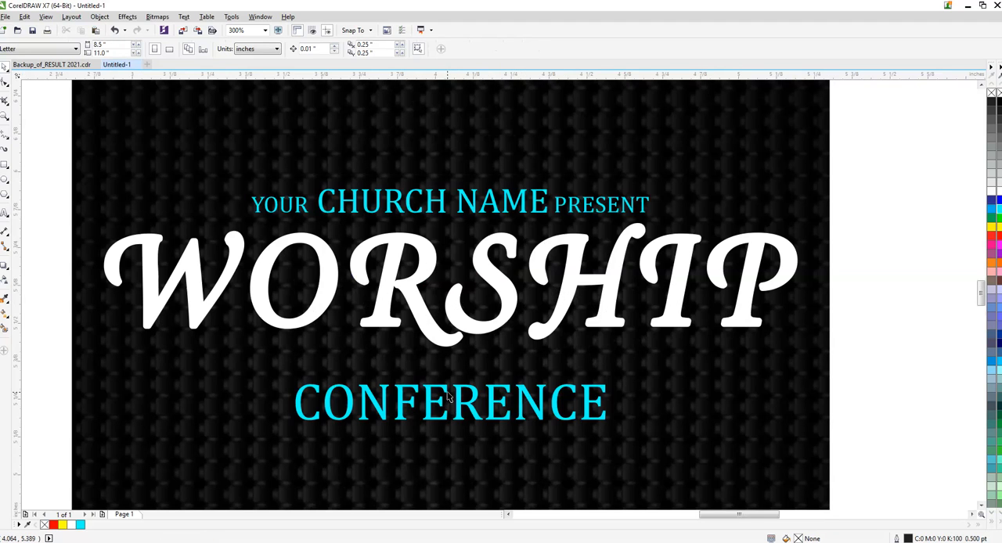
drag(443, 401, 443, 384)
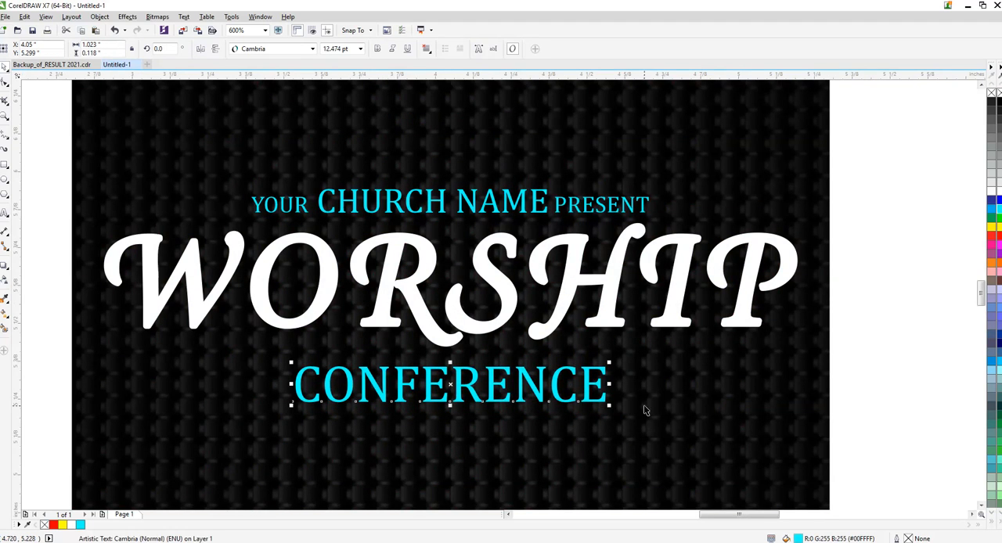
- Enlarge CONFERENCE to about 15.1 pt, about 1.24 inches wide, and centre it again under WORSHIP
drag(608, 405, 675, 443)
shift+click(680, 324)
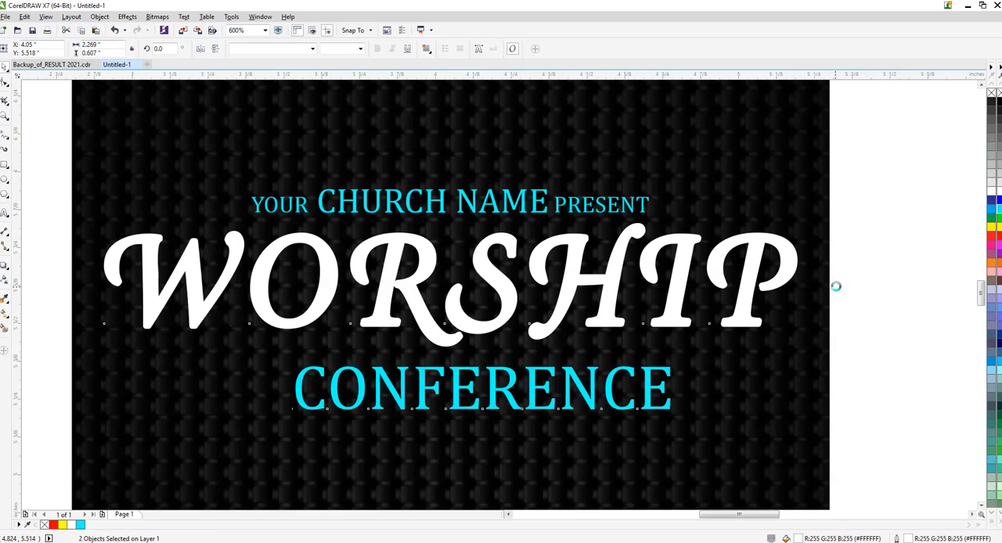
key(c)
click(861, 283)
- Change the CONFERENCE font to Calligraphic and re-centre the word under WORSHIP
click(573, 389)
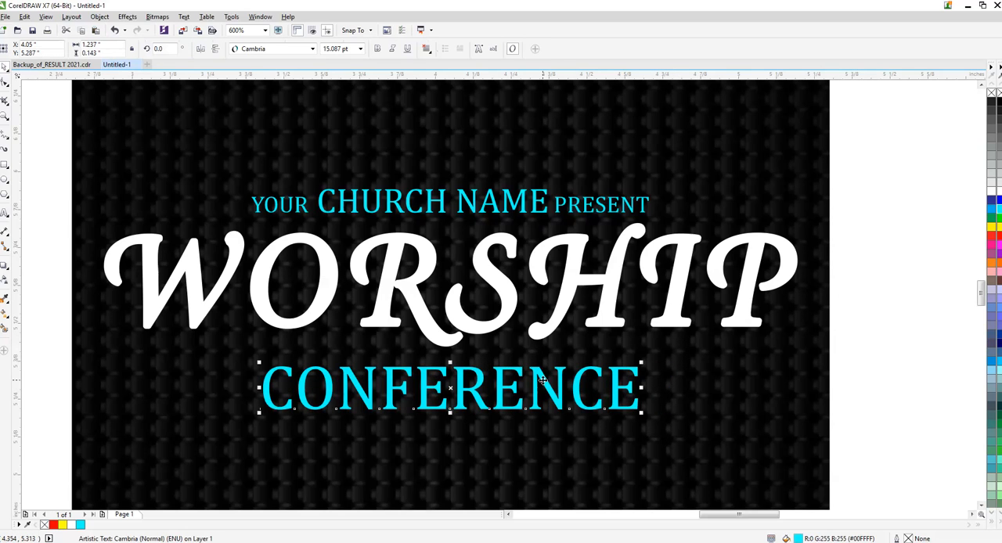
click(285, 48)
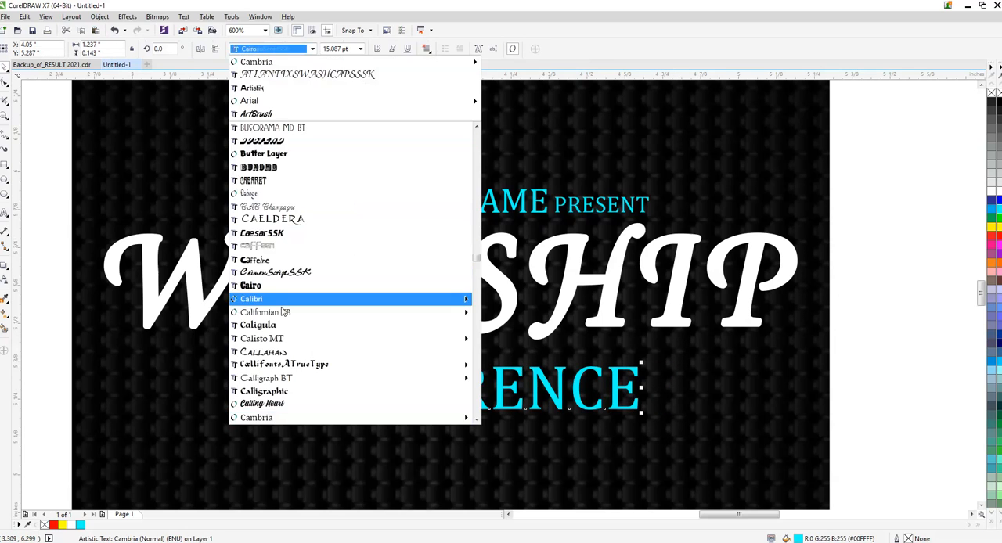
click(286, 394)
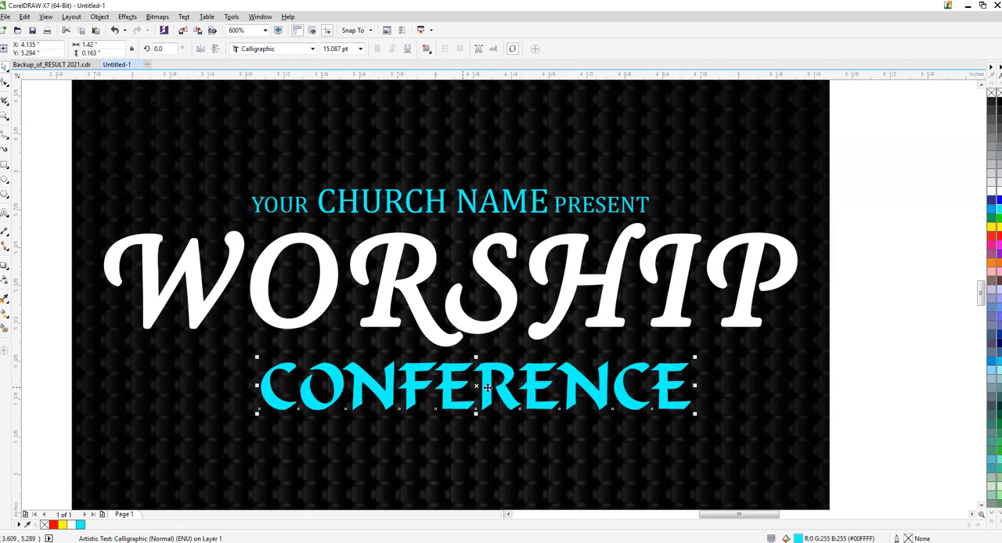
shift+click(495, 317)
key(c)
click(878, 302)
- Apply a vertical linear fountain fill to CONFERENCE with yellow at both ends
click(632, 371)
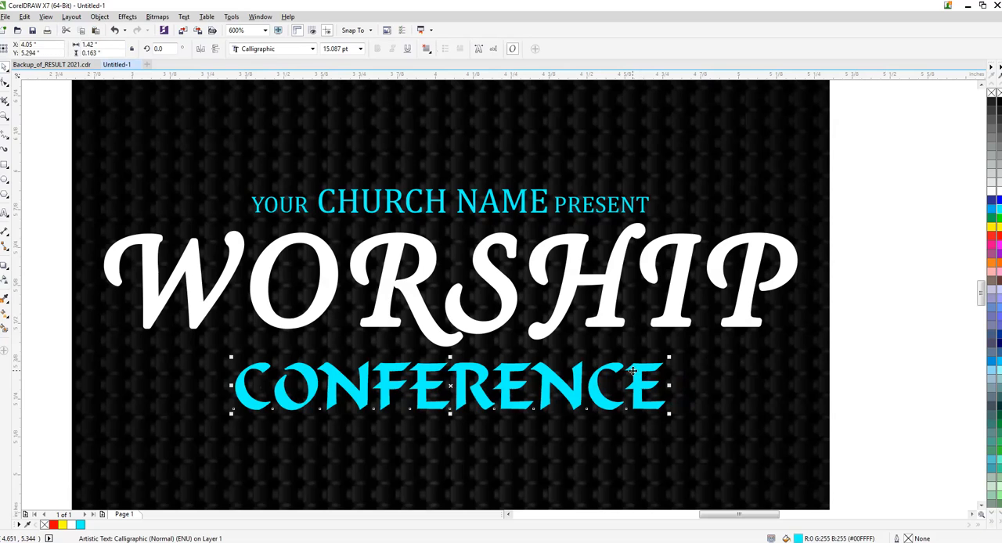
click(3, 315)
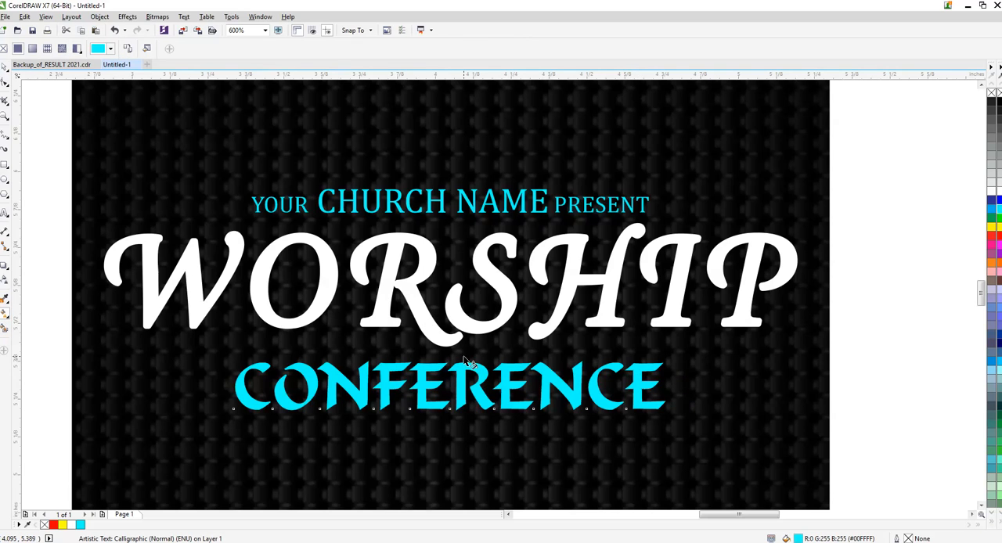
drag(462, 355, 462, 412)
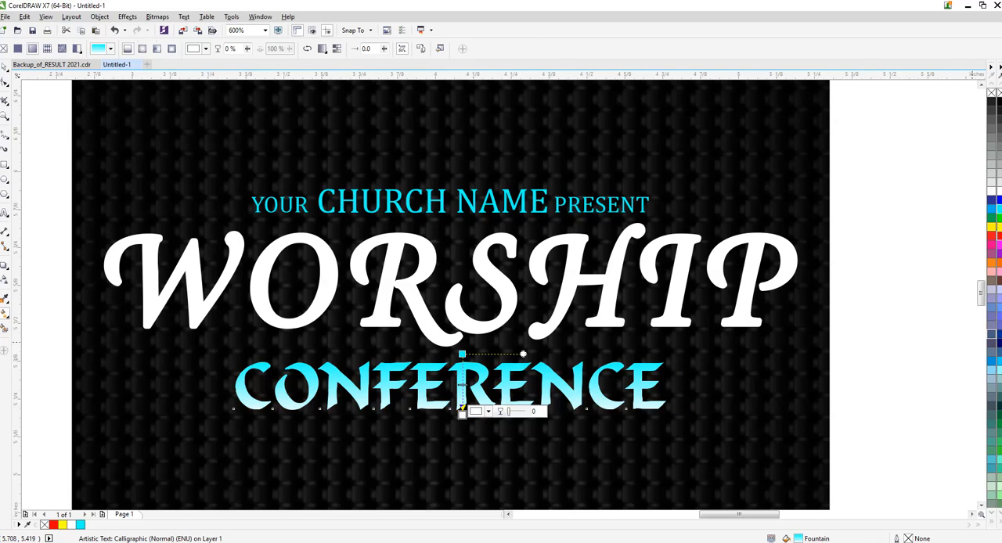
click(992, 227)
click(462, 354)
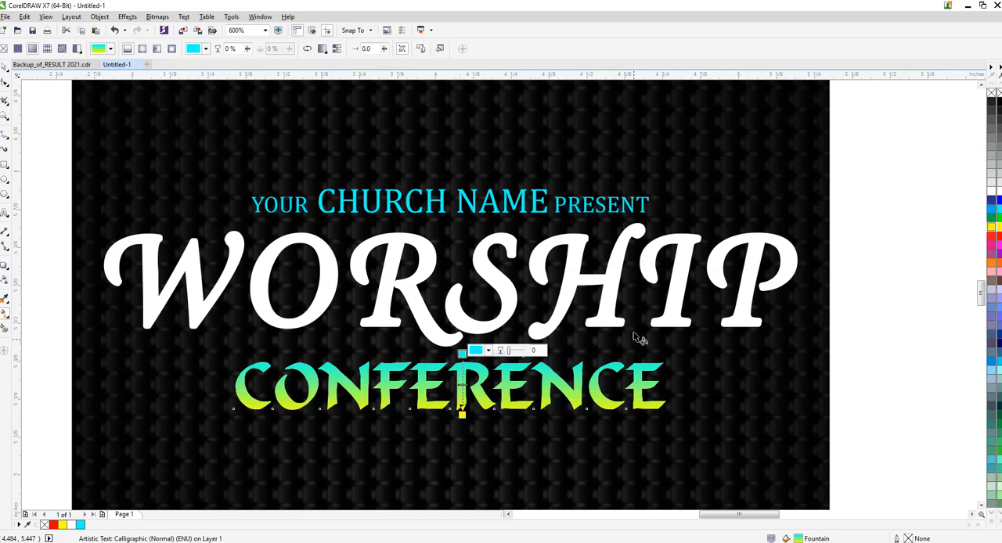
click(992, 227)
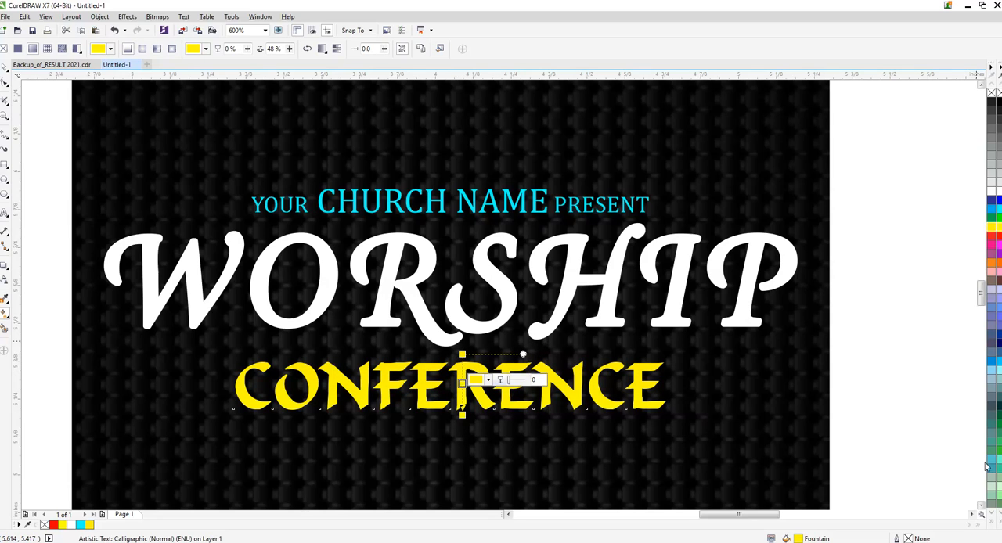
- Try golden yellow, black and dark blue as the middle colour of the CONFERENCE fountain fill
click(1000, 513)
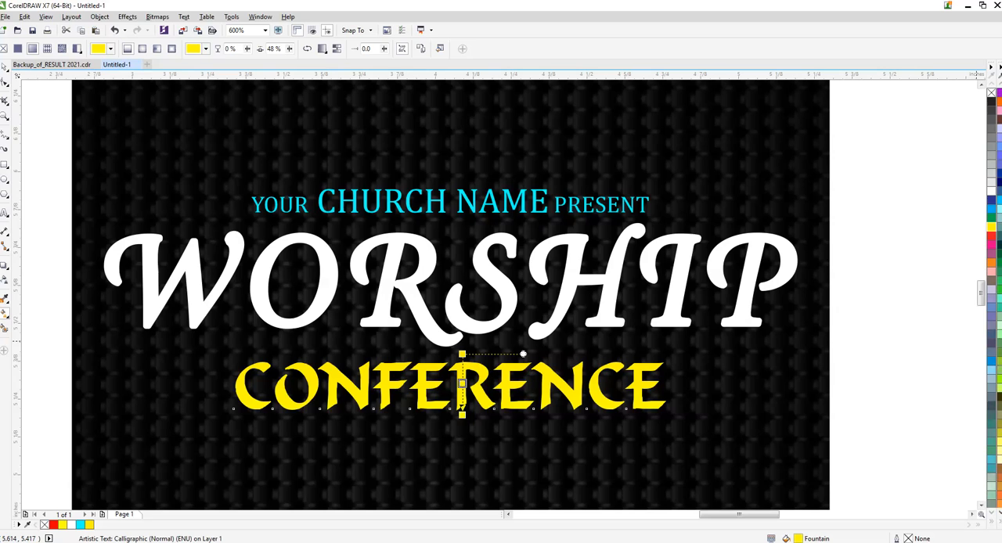
click(1000, 513)
click(998, 481)
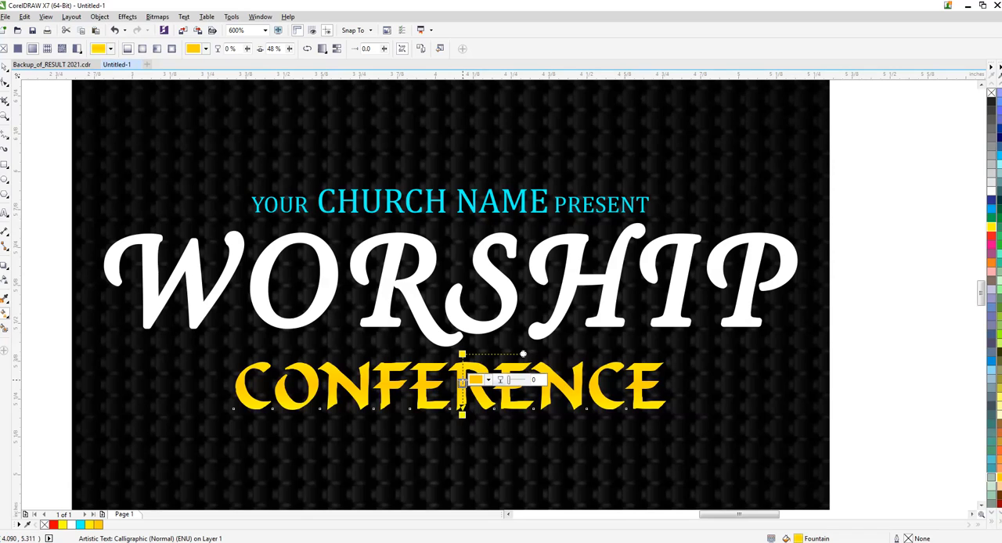
click(992, 108)
click(999, 137)
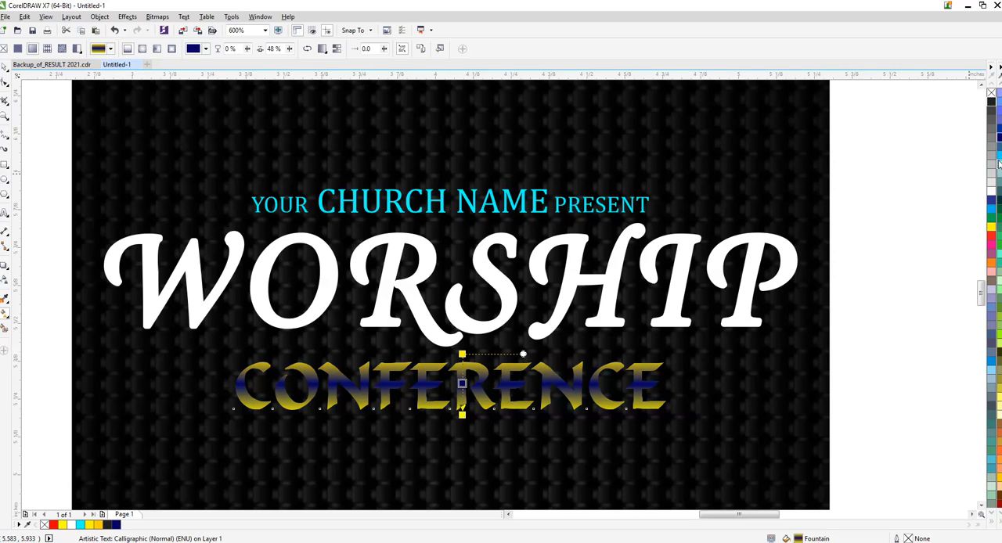
- Set the middle colour of the CONFERENCE fountain fill, at 48%, to red
click(998, 91)
click(998, 91)
click(1000, 85)
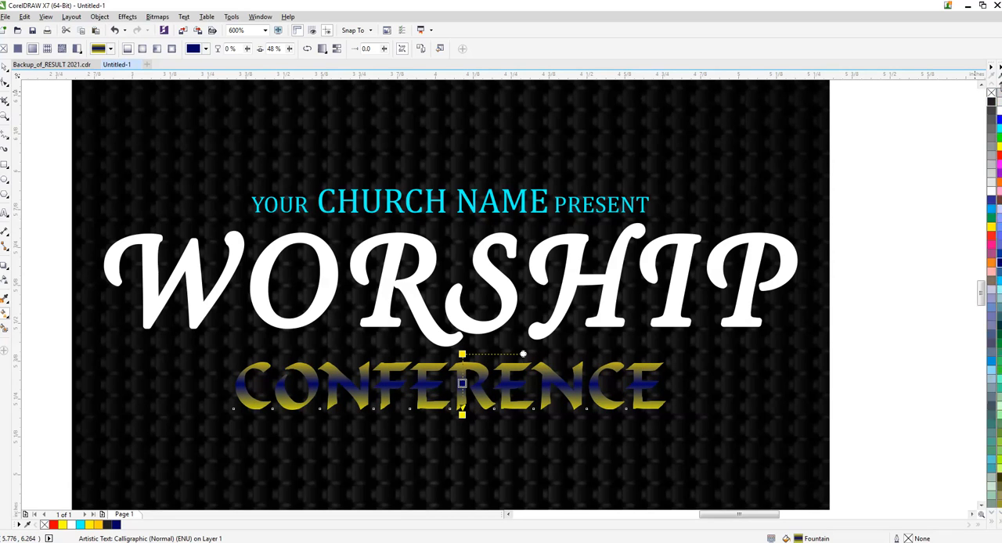
click(998, 236)
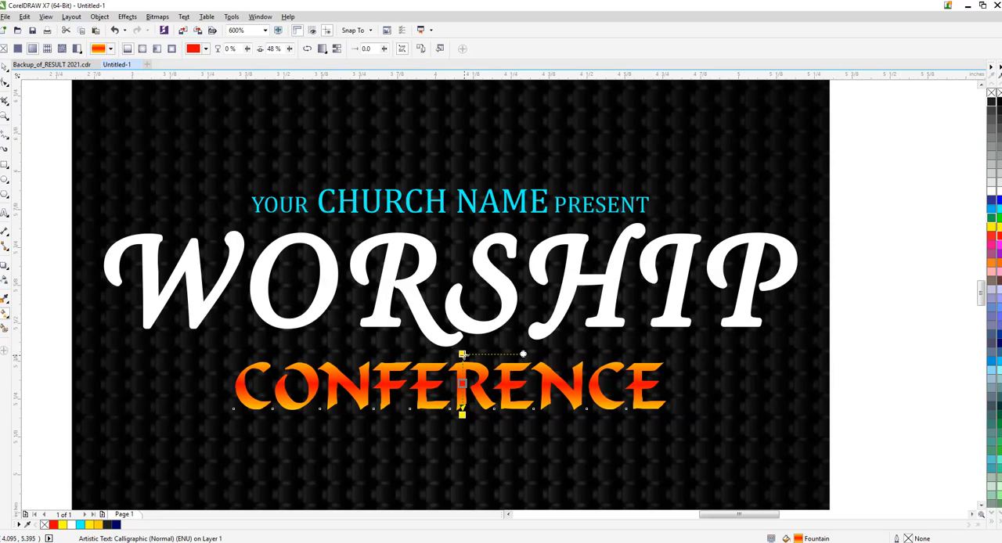
- Stretch the CONFERENCE fountain fill beyond the top and bottom of the letters for a red-to-orange blend
drag(462, 354, 460, 319)
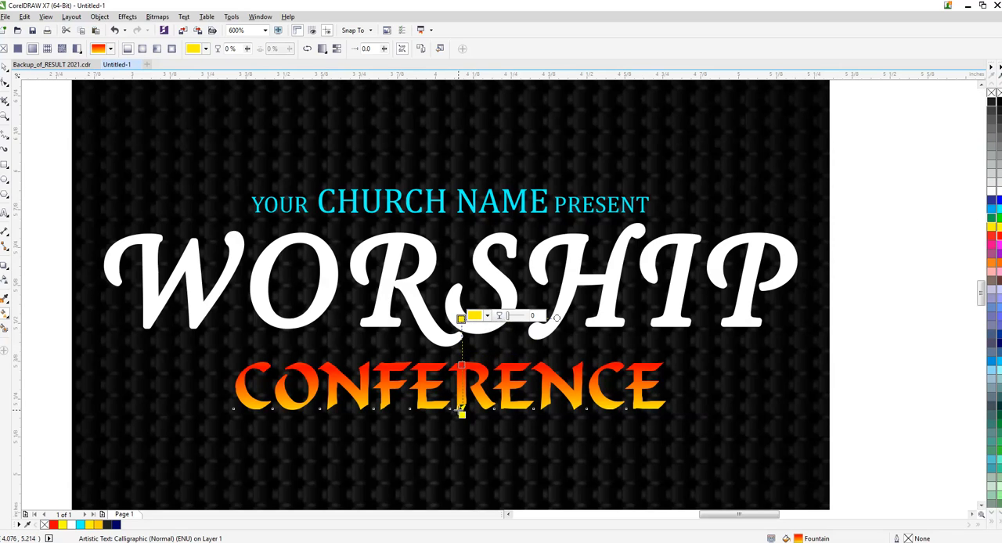
drag(461, 415, 461, 432)
key(space)
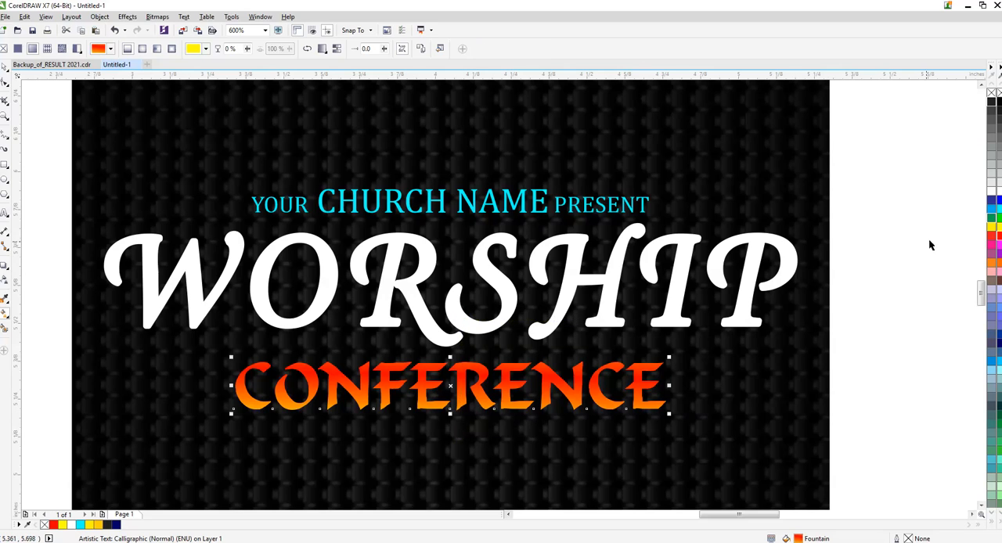
click(930, 245)
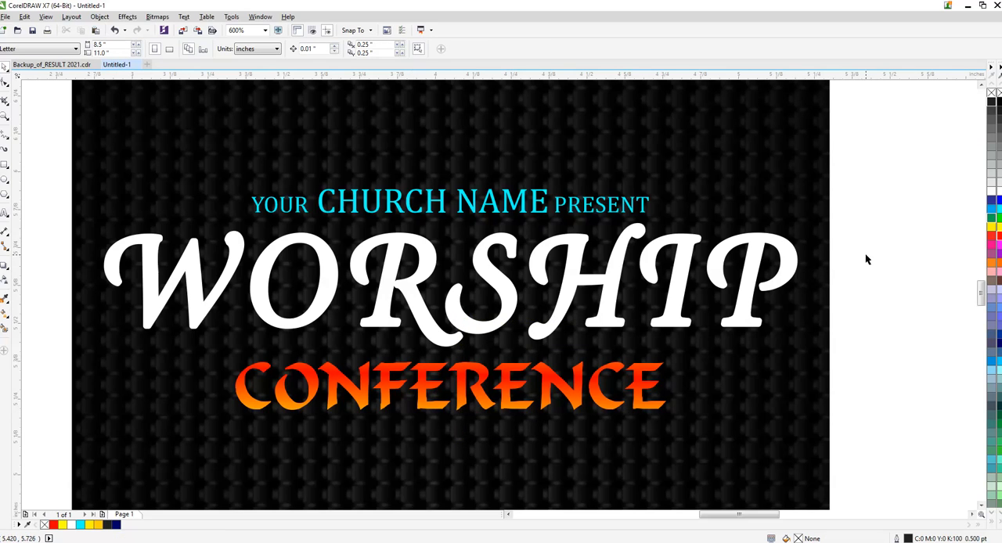
- Replace the CONFERENCE fountain fill with solid yellow and centre the text horizontally on the poster background
scroll(867, 264, down, 2)
scroll(377, 320, up, 1)
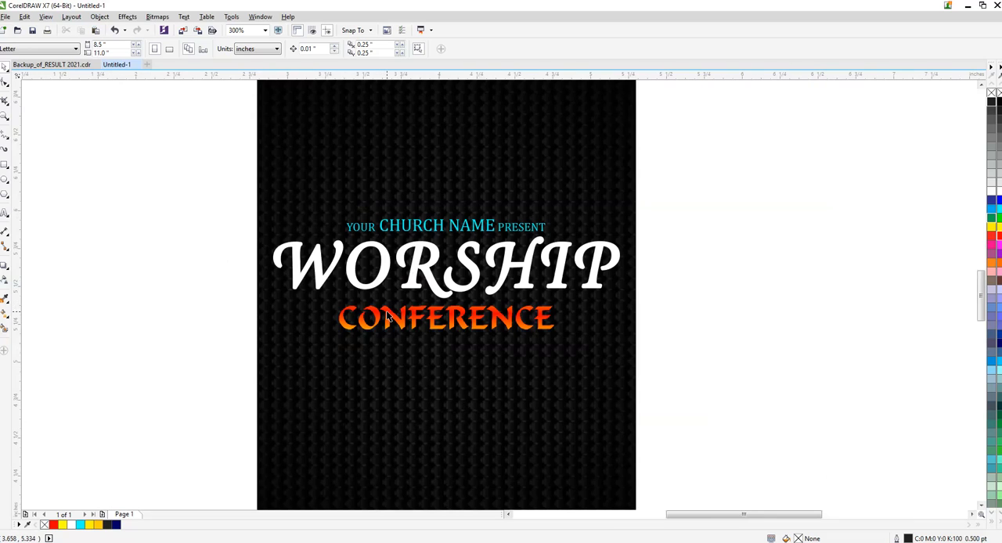
click(439, 329)
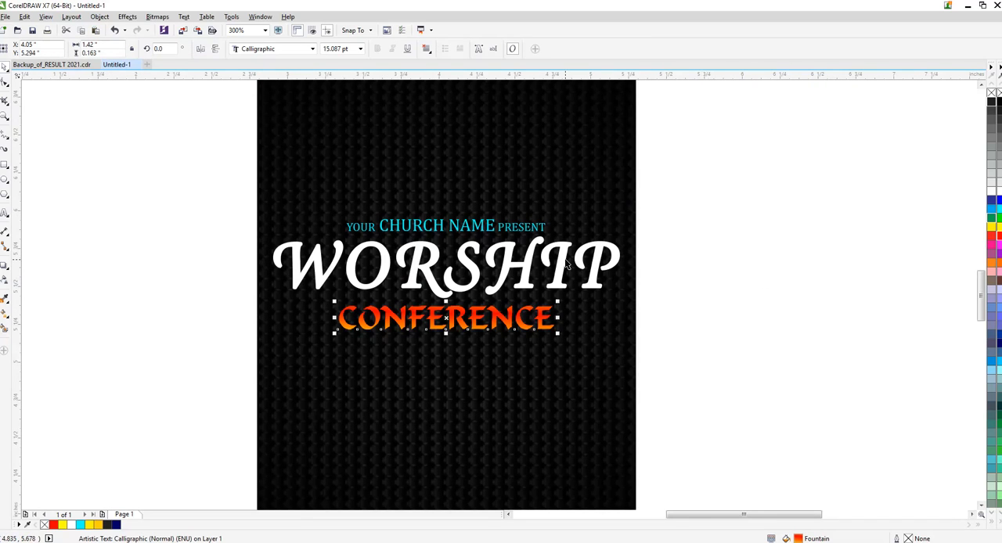
click(991, 227)
shift+click(482, 396)
key(c)
click(810, 261)
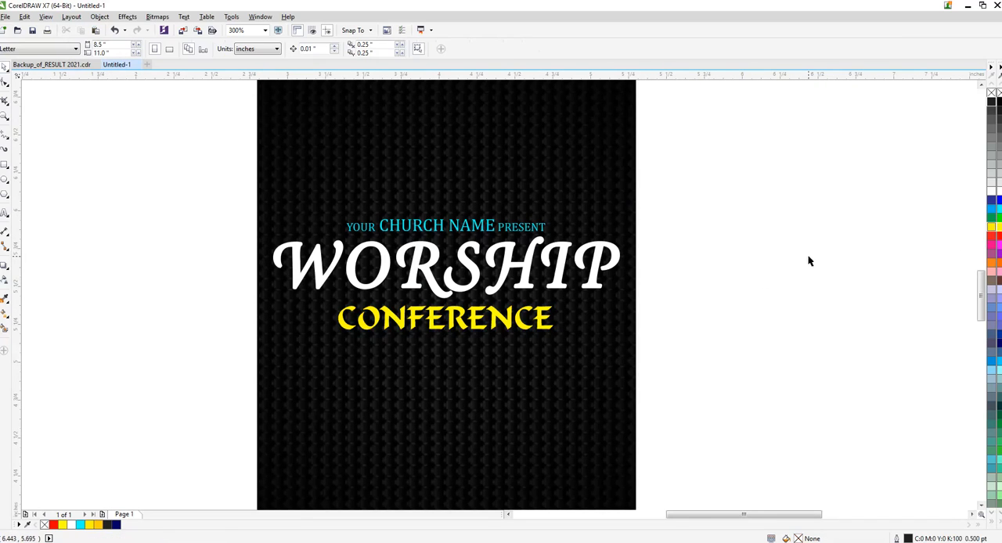
- Give the church name line above WORSHIP a cyan outline matching its fill
click(483, 228)
click(754, 210)
drag(747, 193, 307, 244)
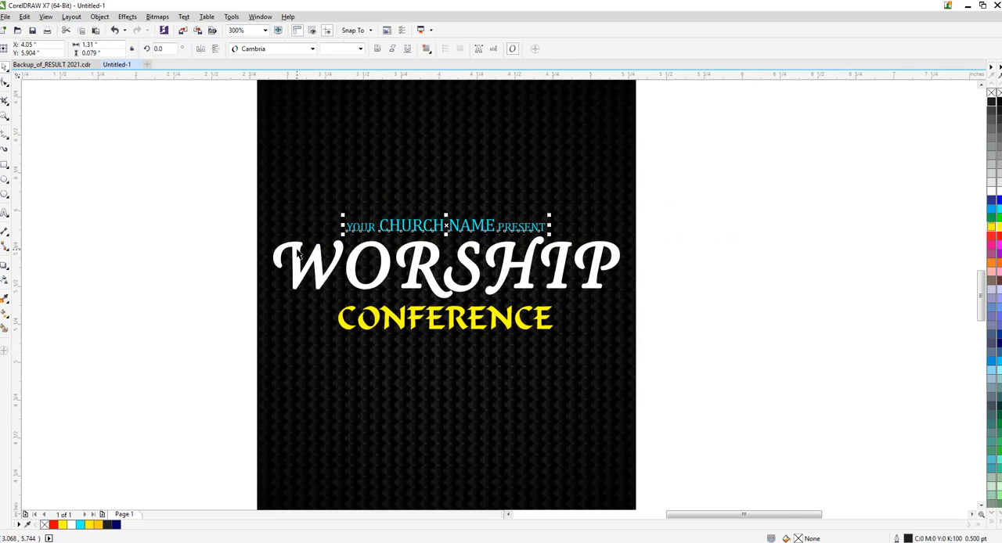
right_click(999, 209)
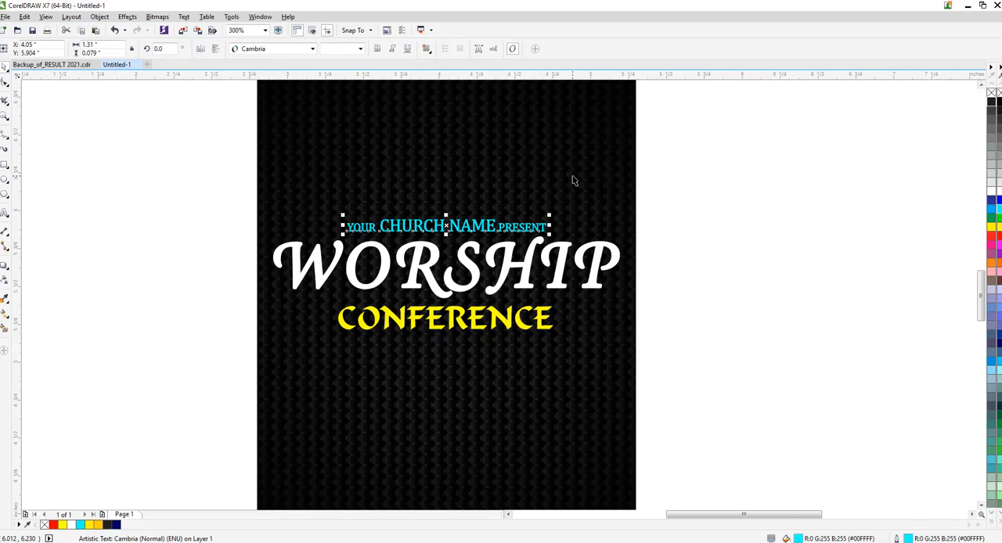
shift+click(556, 173)
click(774, 177)
- Nudge the church name line slightly up and CONFERENCE slightly down to add space around WORSHIP
scroll(472, 234, up, 1)
scroll(474, 236, up, 1)
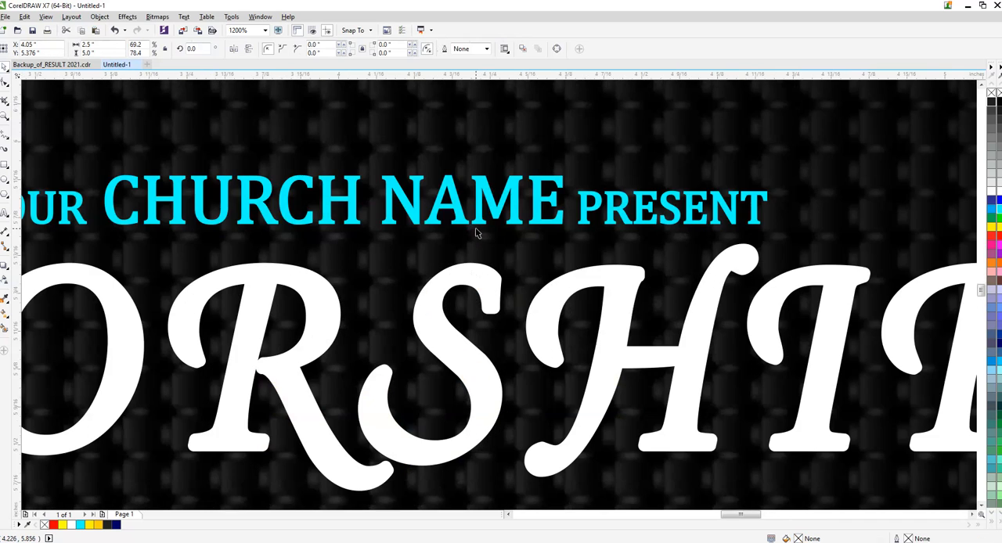
click(478, 227)
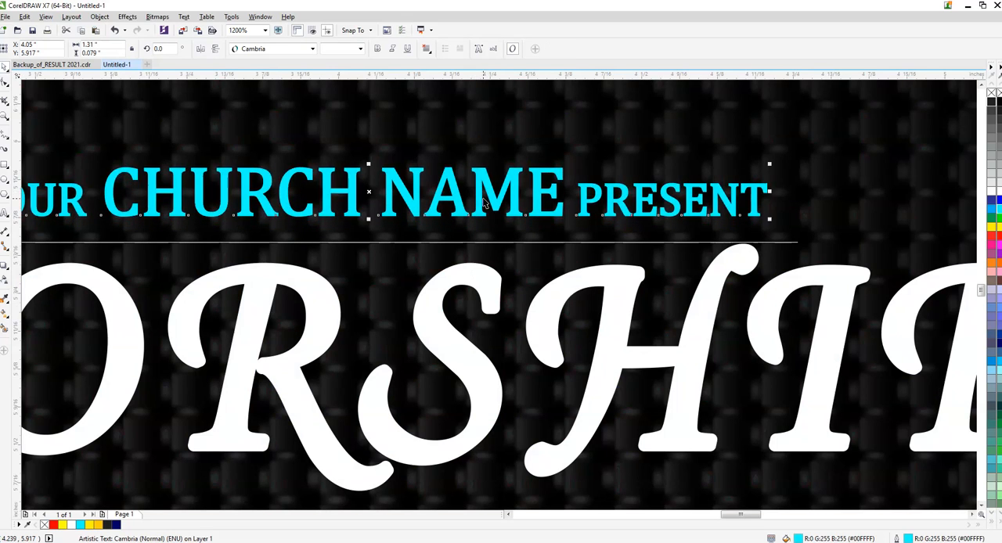
scroll(483, 192, down, 1)
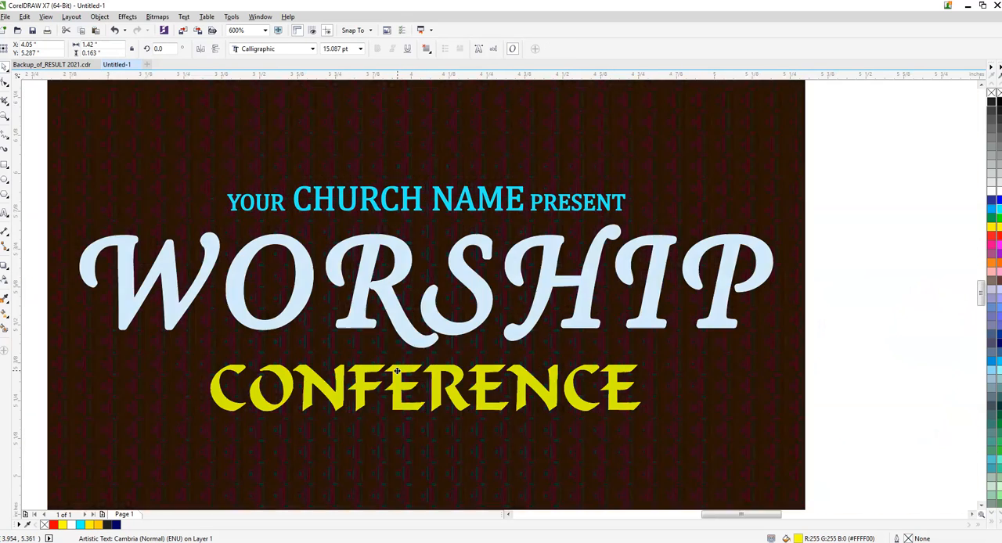
click(400, 370)
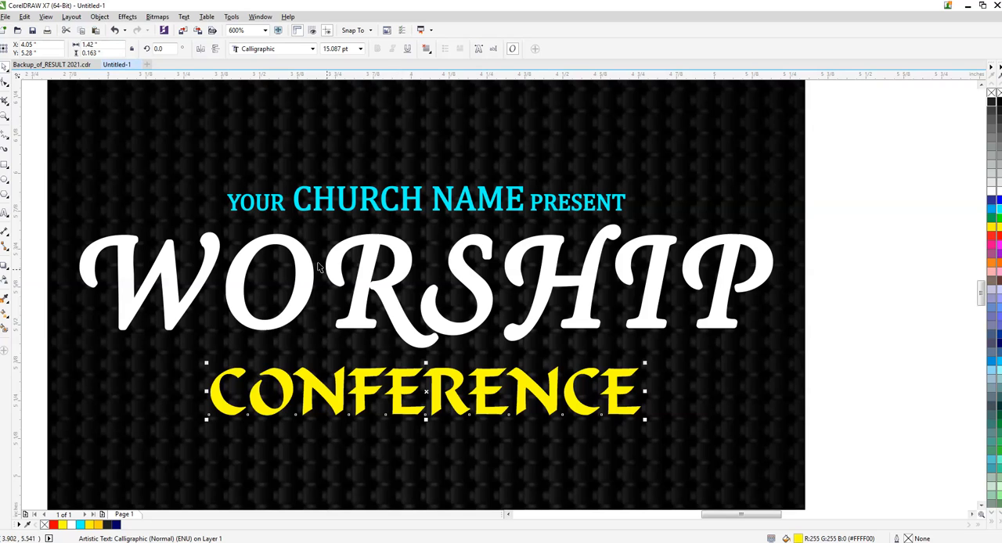
key(Escape)
- Add the artistic text "FABRUARY" in 24 pt Arial on the empty area beside the poster
scroll(294, 243, down, 1)
scroll(309, 328, down, 1)
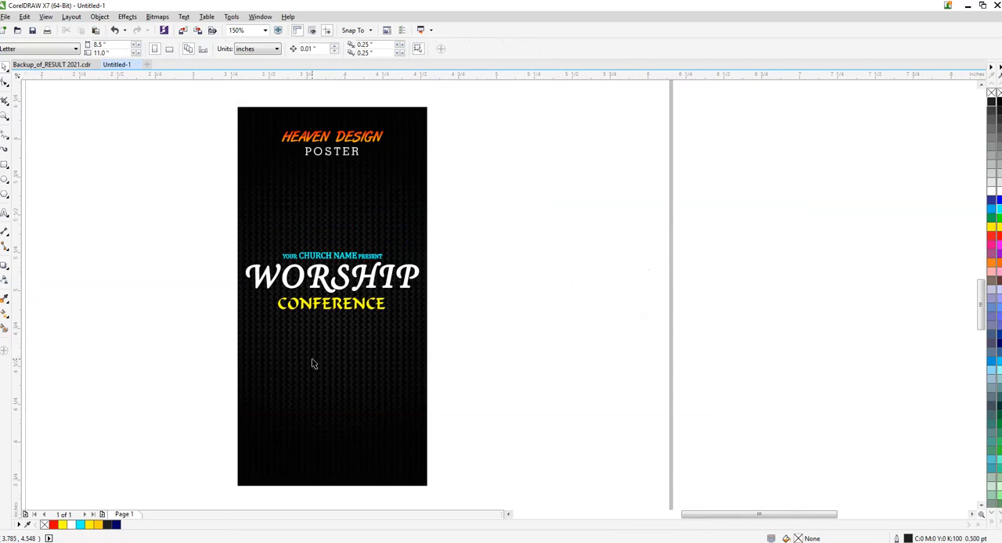
scroll(259, 337, up, 1)
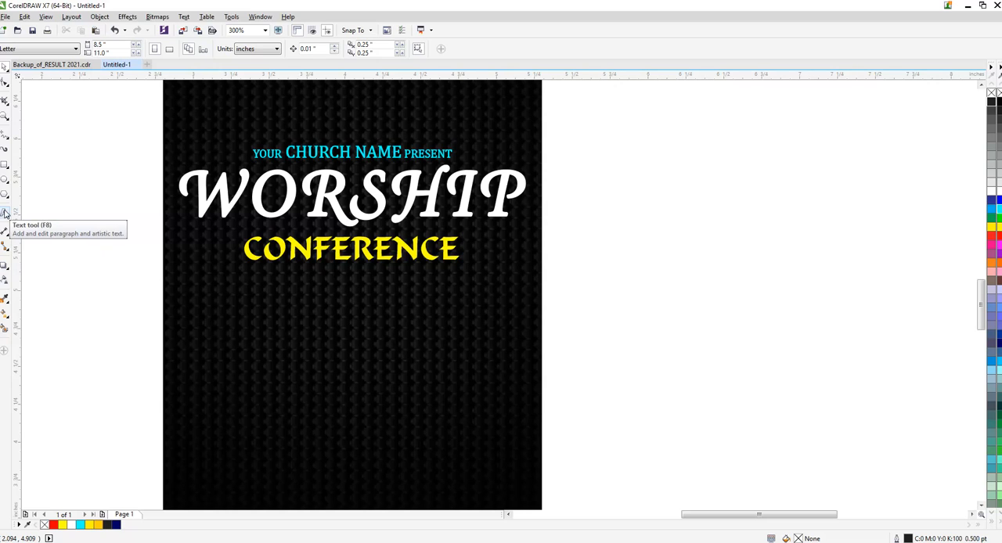
scroll(158, 234, down, 1)
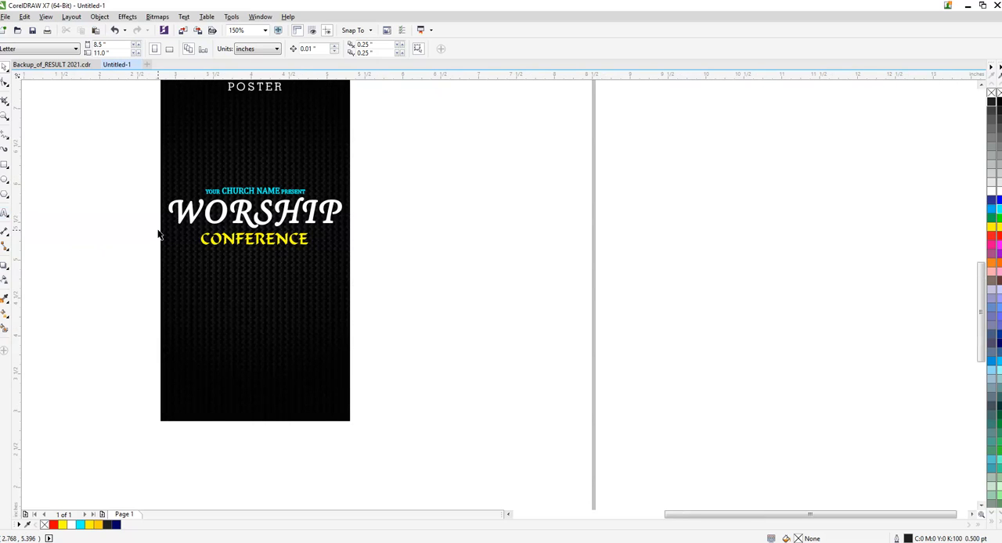
click(4, 213)
click(443, 337)
scroll(407, 335, up, 1)
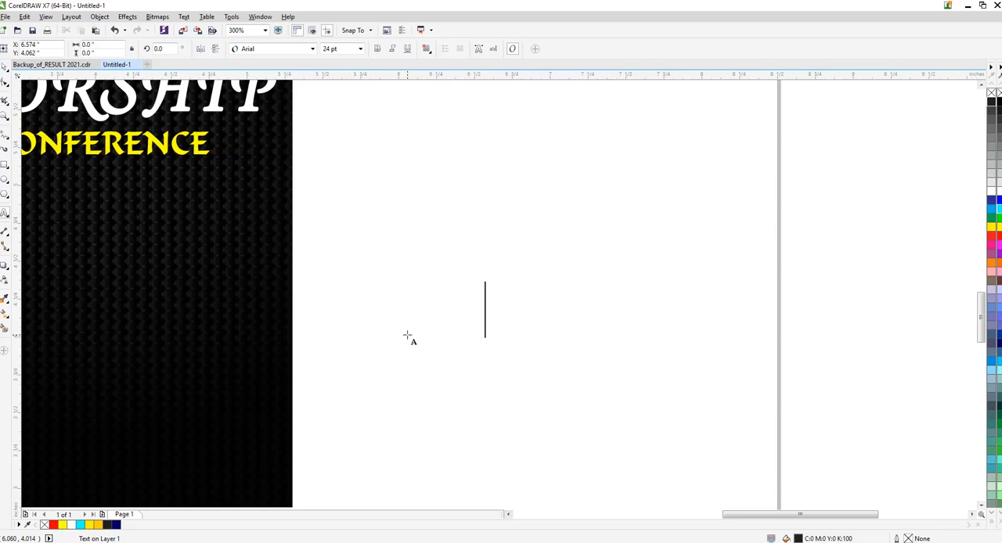
text(FA)
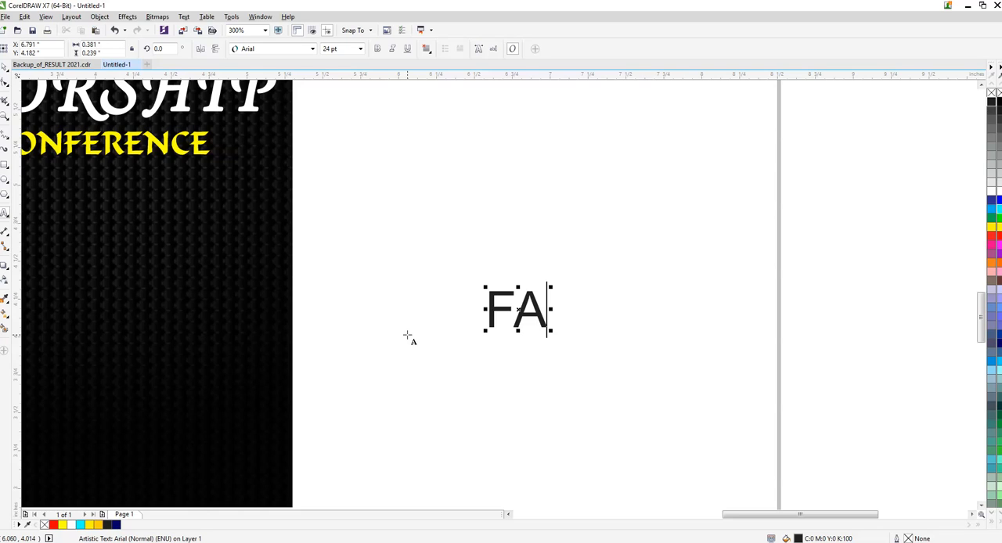
text(BRA)
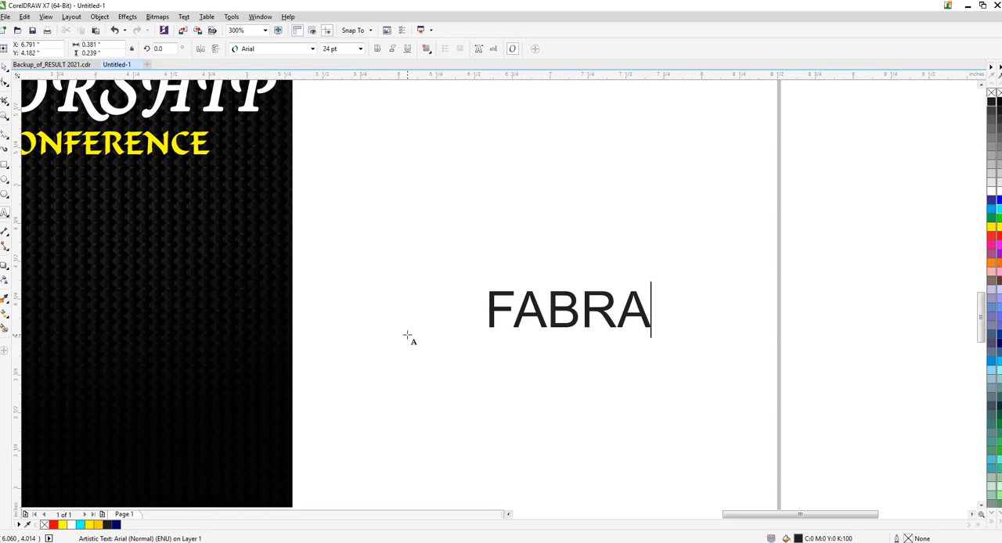
key(BackSpace)
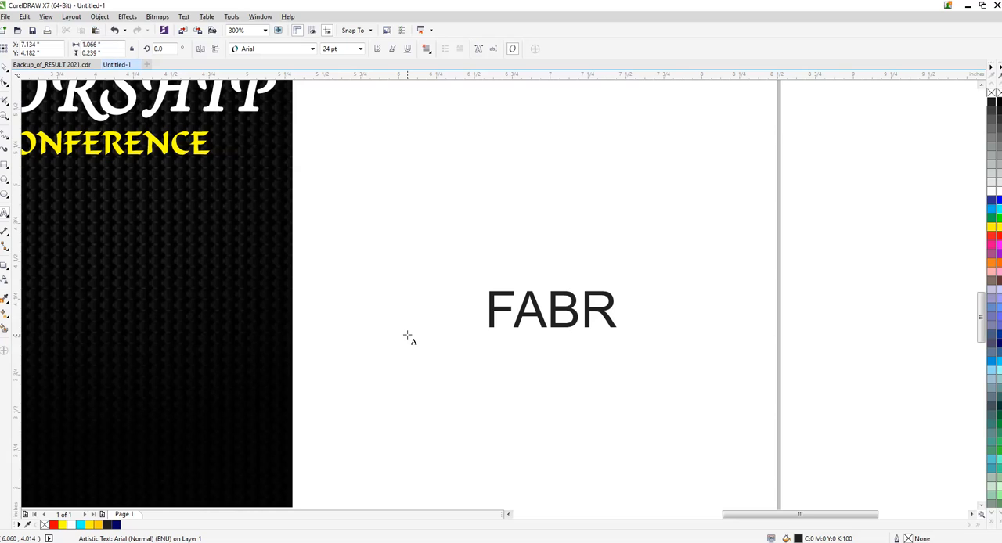
text(UARY)
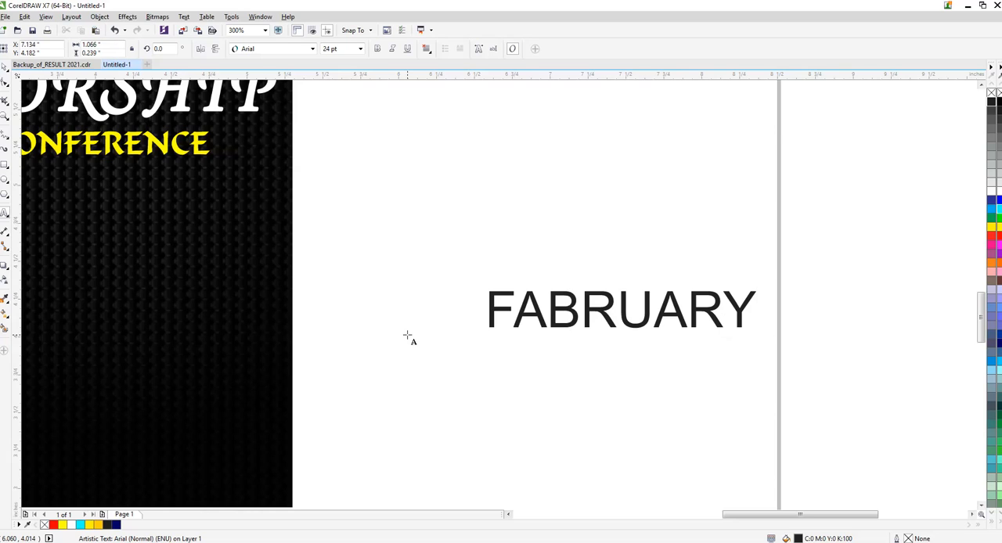
key(ctrl+space)
- Shrink FABRUARY to about 8.4 pt and move it onto the poster below CONFERENCE
scroll(503, 224, down, 1)
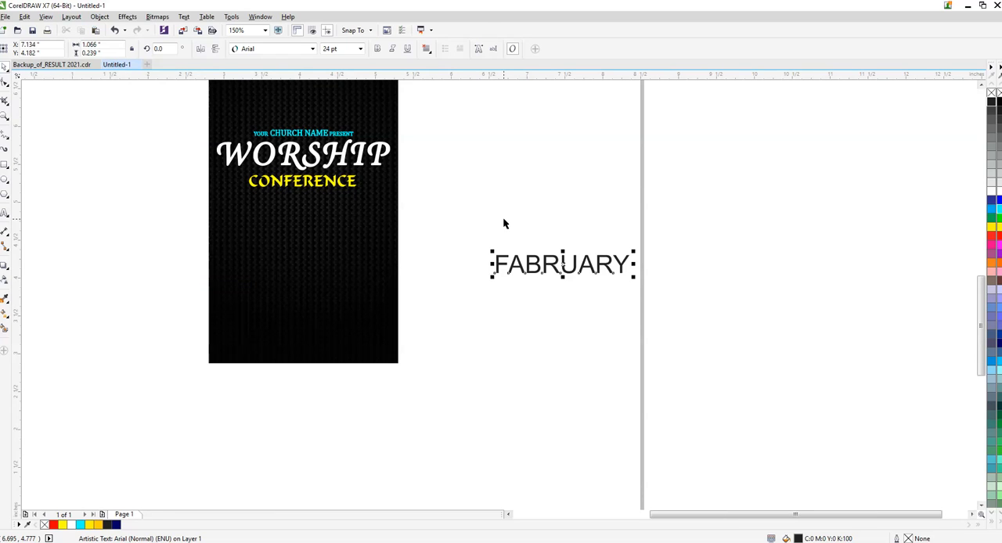
drag(635, 252, 619, 256)
drag(548, 264, 254, 268)
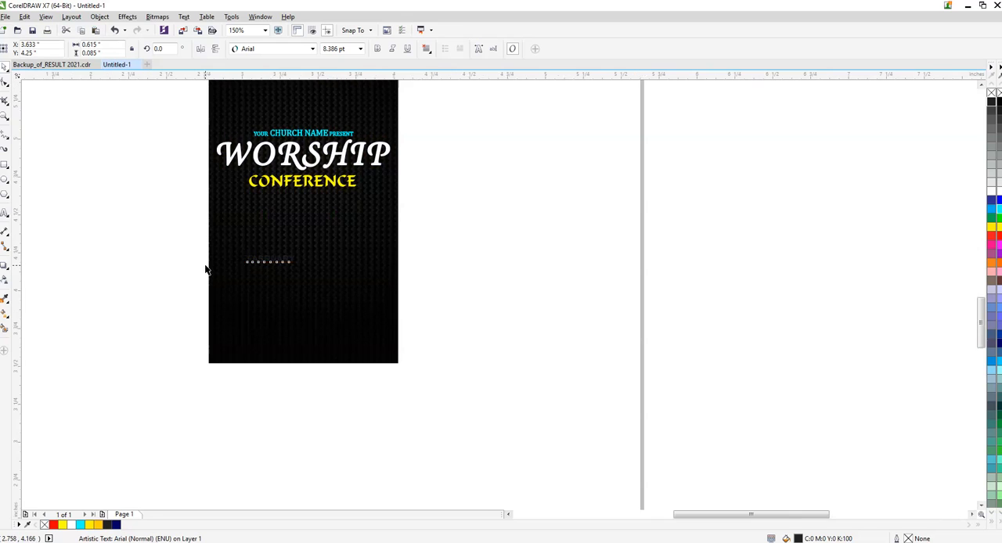
scroll(206, 269, up, 1)
drag(338, 253, 391, 265)
- Set FABRUARY in the Calligraphic font and fill it with white
click(313, 49)
click(292, 75)
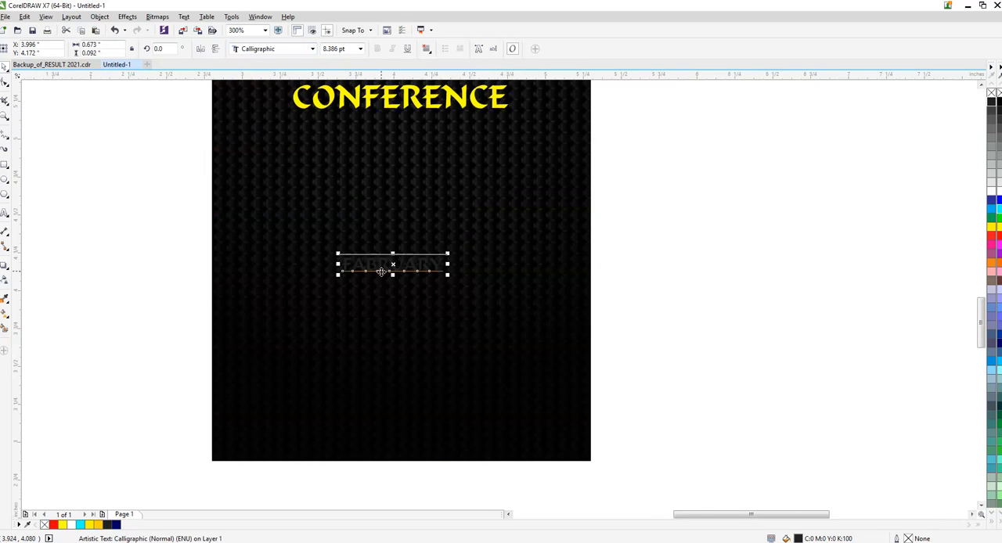
scroll(387, 273, up, 1)
click(994, 188)
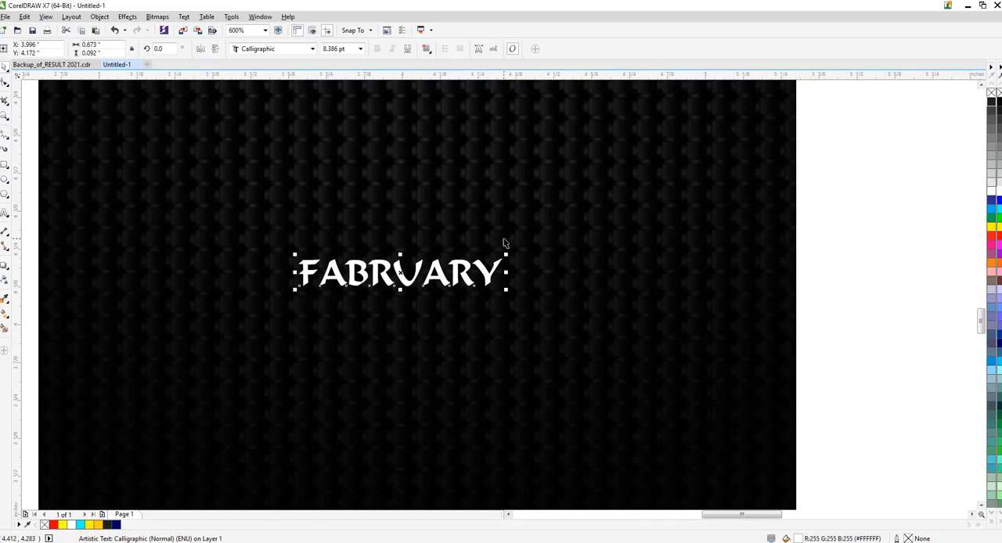
- Change the FABRUARY font to Cambria and centre the text horizontally on the poster background
click(313, 49)
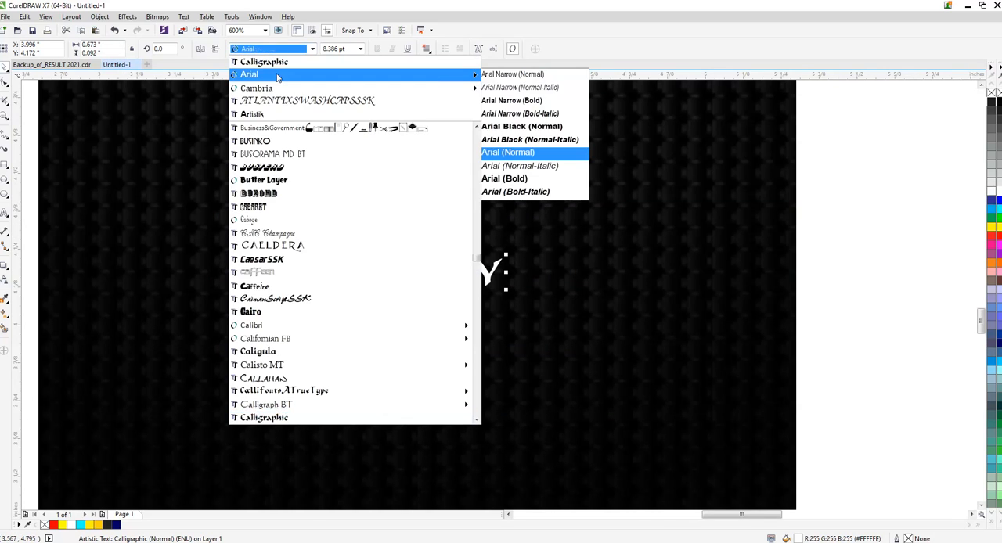
click(532, 61)
key(p)
key(Escape)
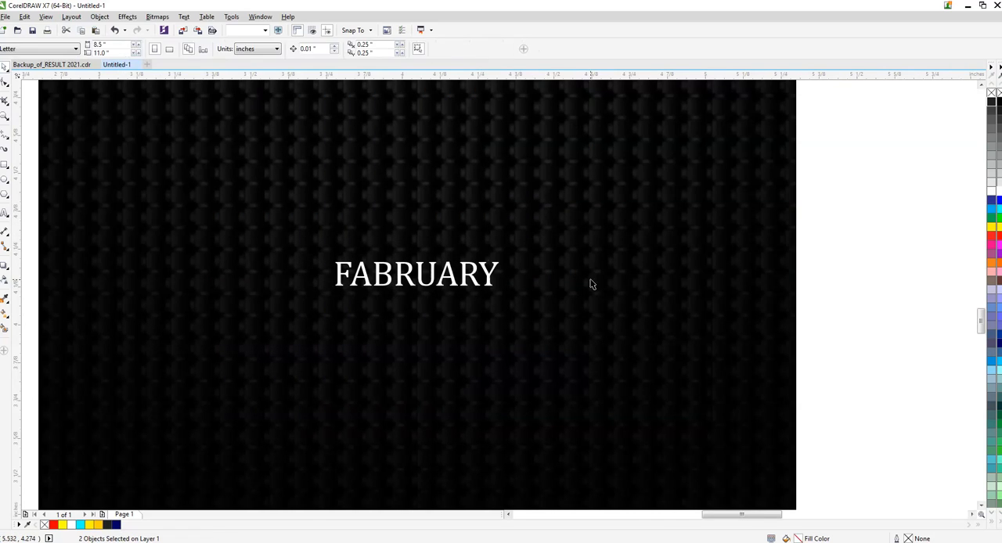
- Draw a circle about 0.028 in wide above the F of FABRUARY with a white fill and no outline
click(4, 183)
drag(336, 249, 343, 255)
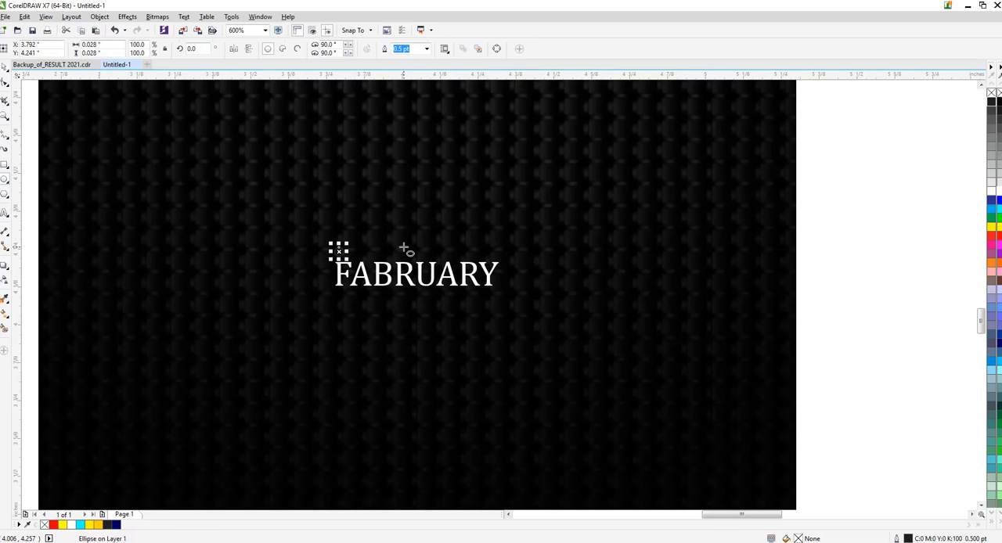
scroll(403, 251, up, 2)
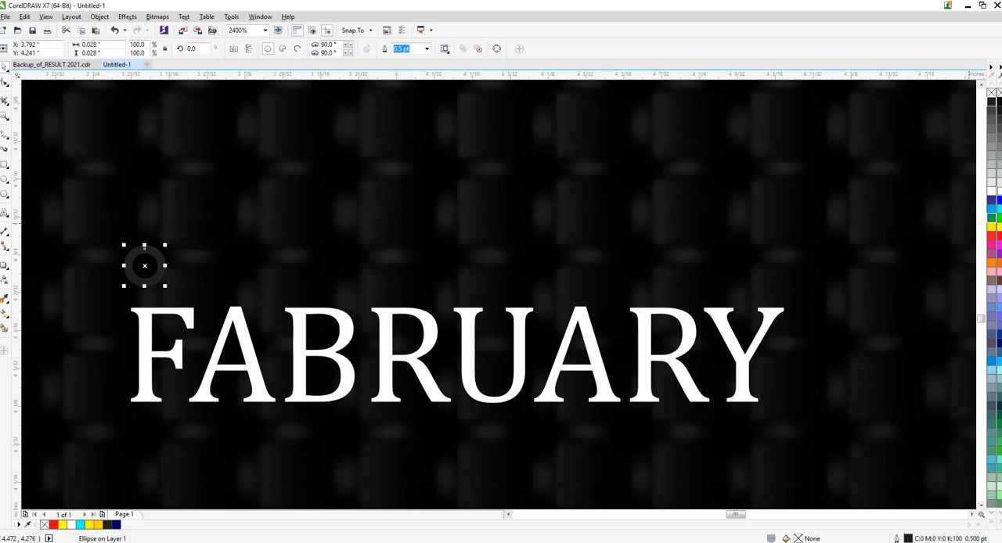
click(991, 191)
right_click(991, 92)
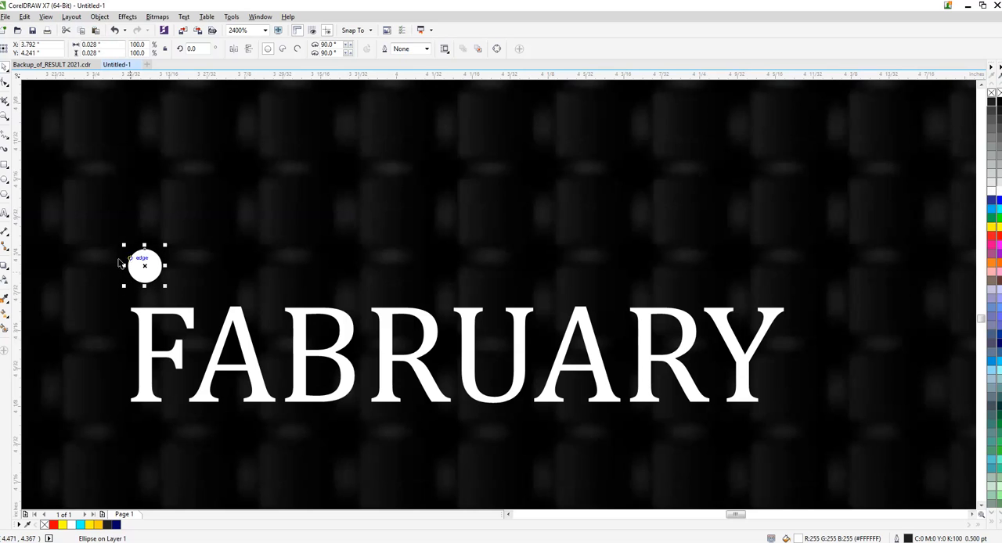
- Enlarge the circle to about 0.051 in and duplicate it into an evenly spaced row of five, with the middle circle about 0.068 in wide
drag(166, 245, 278, 251)
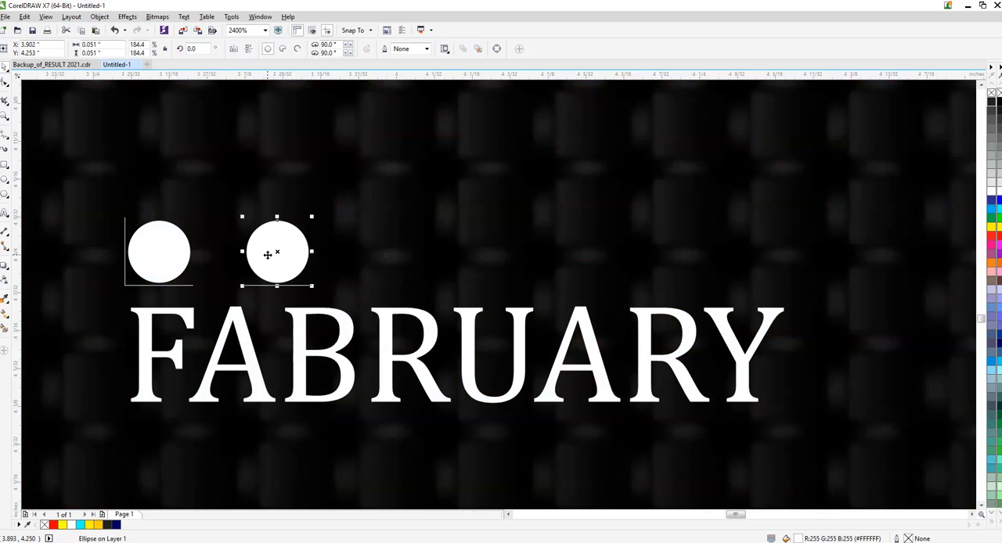
key(ctrl+r)
key(ctrl+r)
key(ctrl+r)
click(387, 249)
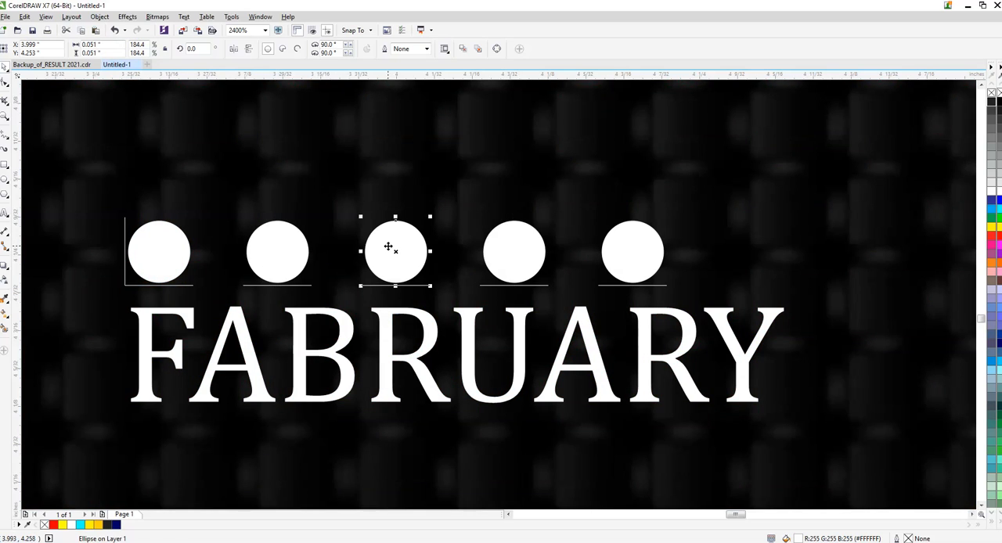
drag(430, 216, 442, 207)
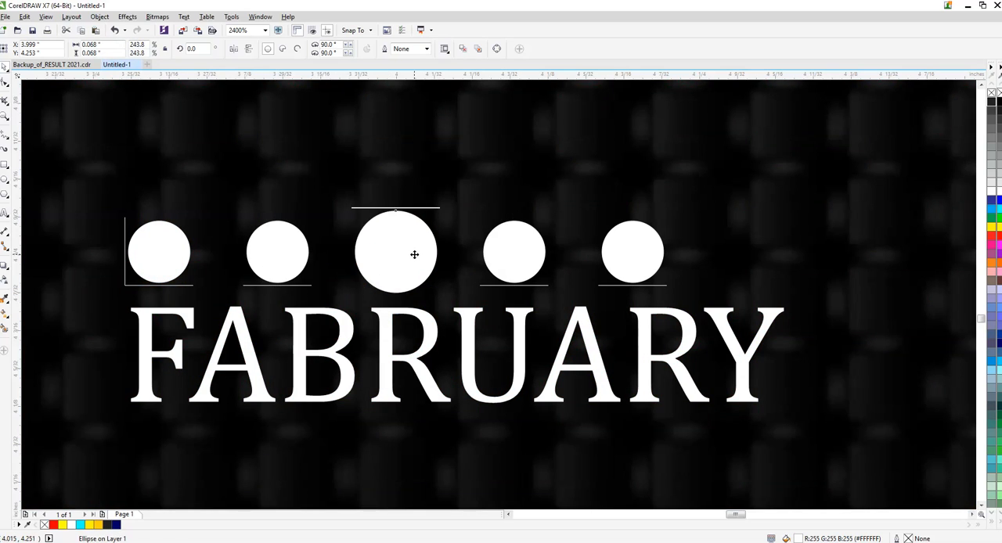
- Group the five white circles and centre the group horizontally over FABRUARY
shift+click(507, 259)
scroll(356, 207, down, 1)
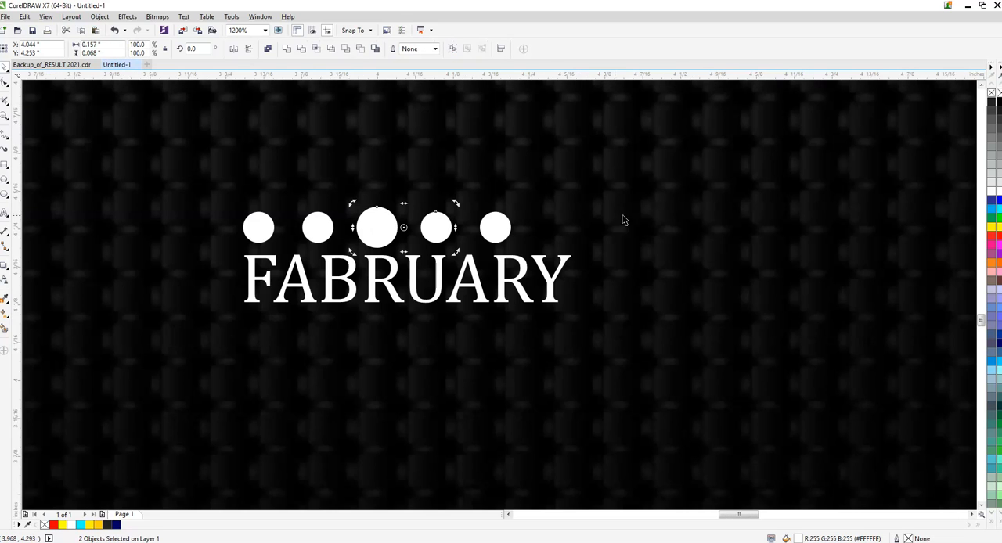
scroll(561, 239, down, 1)
drag(901, 188, 326, 254)
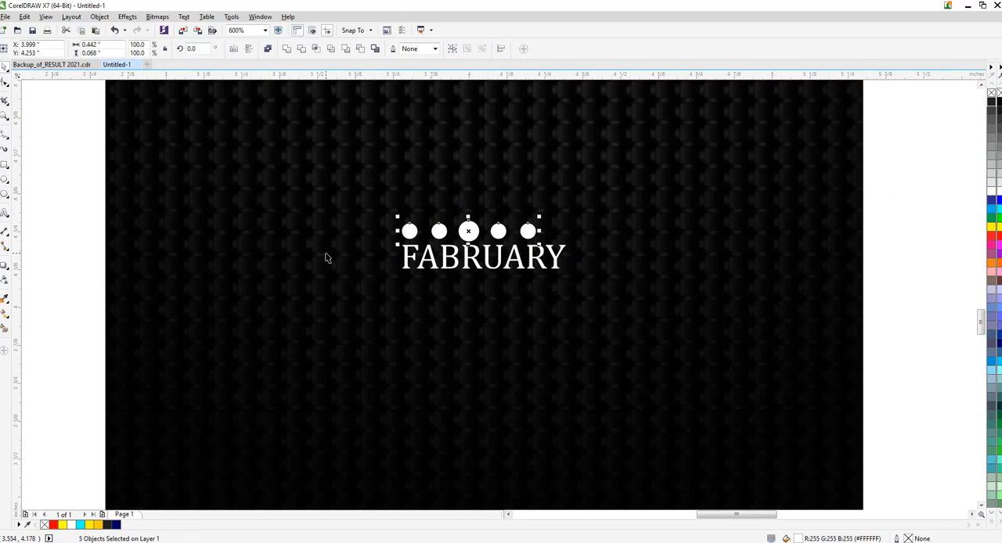
click(326, 253)
drag(917, 197, 384, 274)
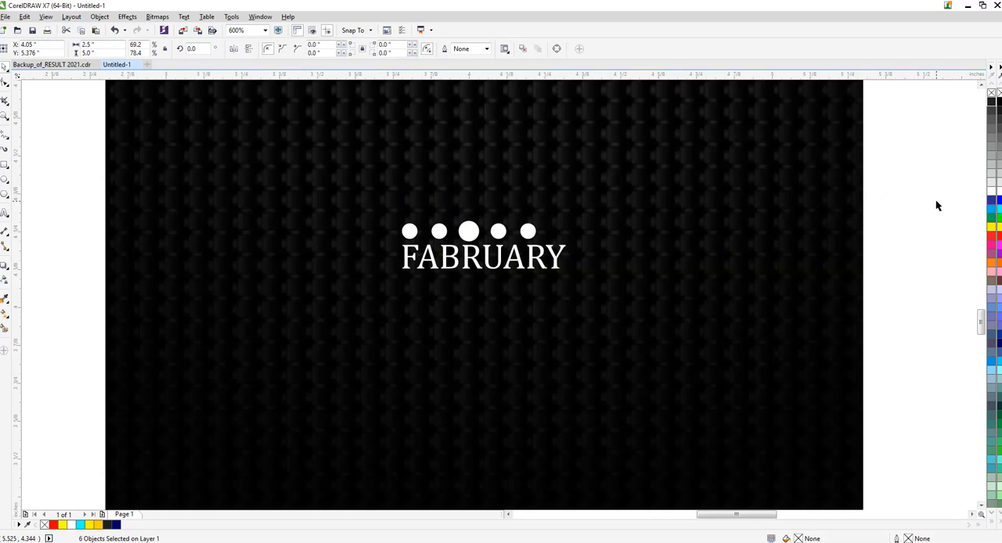
drag(959, 197, 374, 260)
drag(942, 213, 365, 271)
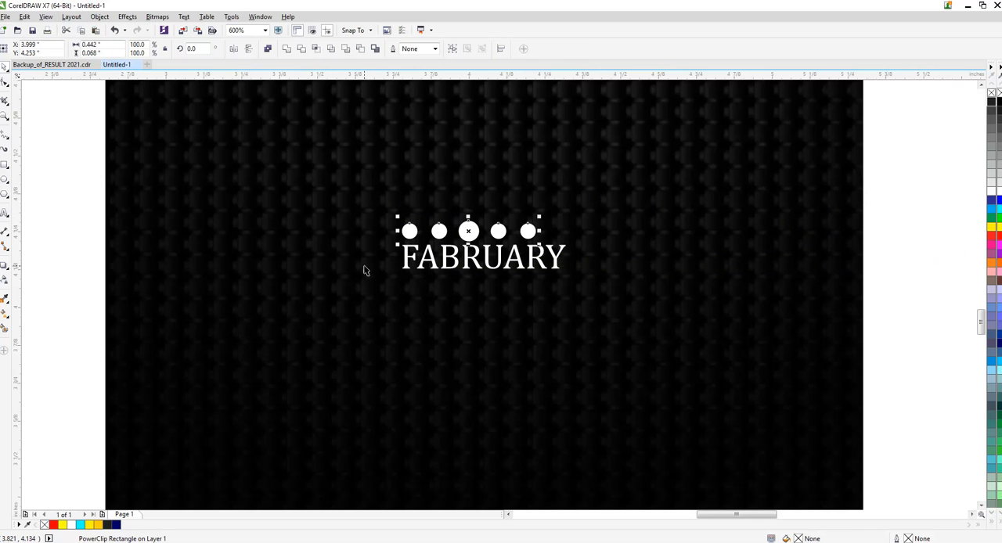
drag(932, 152, 375, 255)
key(ctrl+g)
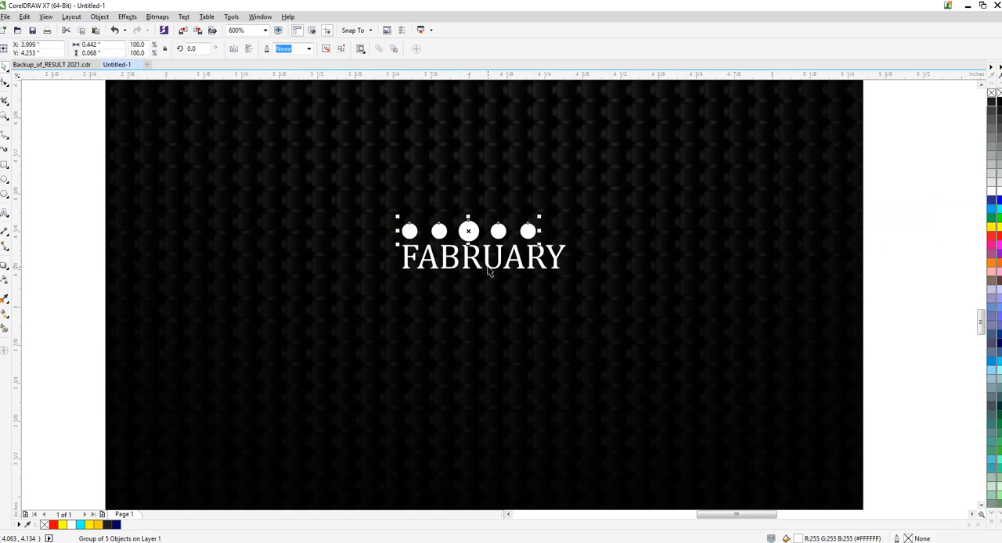
shift+click(487, 269)
key(c)
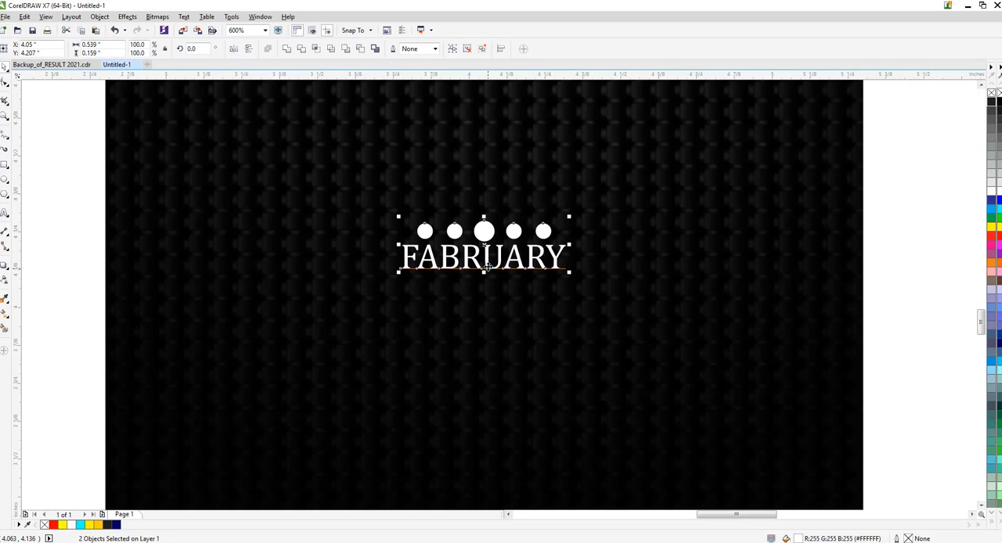
- Move the group of five white circles slightly higher above FABRUARY, keeping it horizontally centred
scroll(640, 214, down, 1)
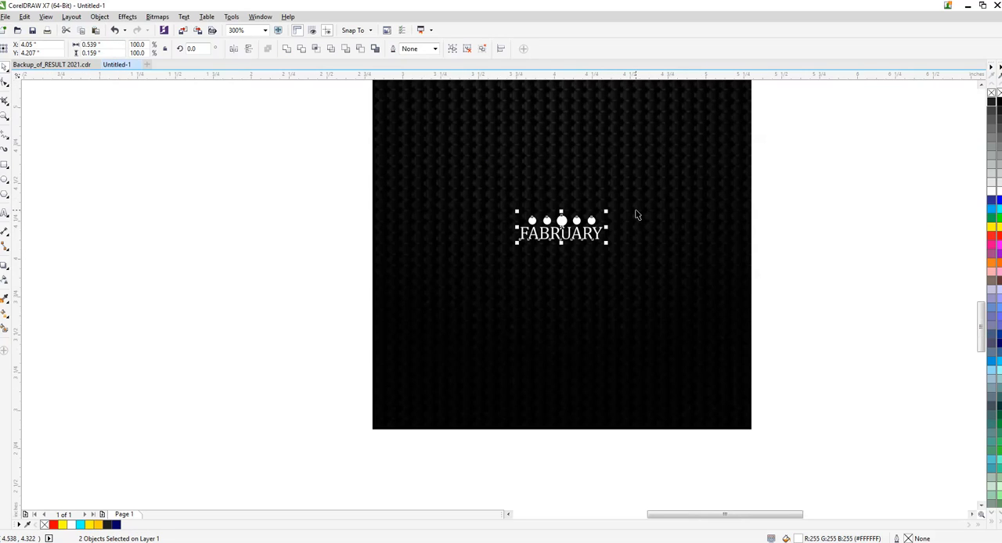
scroll(641, 222, down, 1)
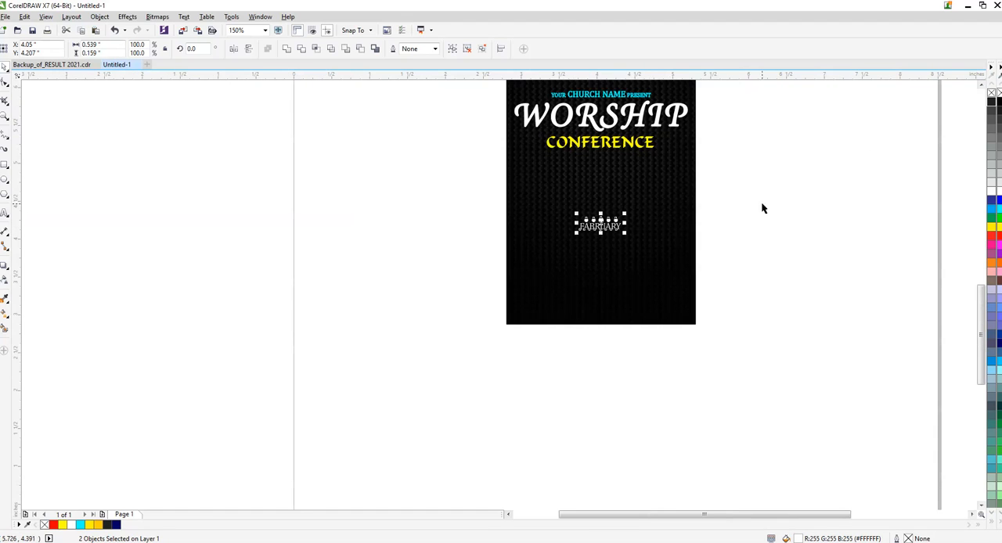
click(761, 204)
scroll(615, 220, up, 3)
click(572, 222)
click(543, 212)
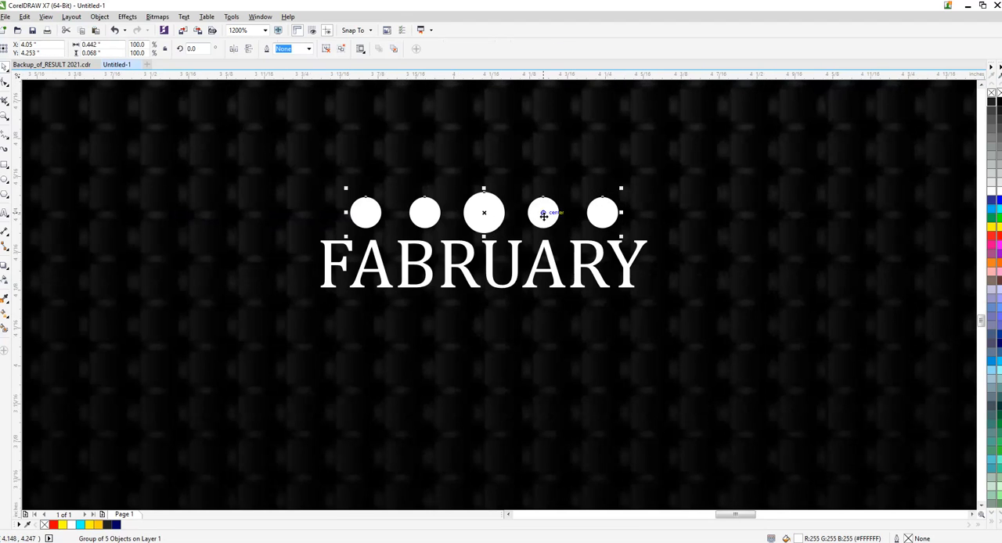
drag(544, 212, 483, 213)
- Move FABRUARY together with its row of circles about 0.4 in up the poster, closer to CONFERENCE
shift+click(473, 259)
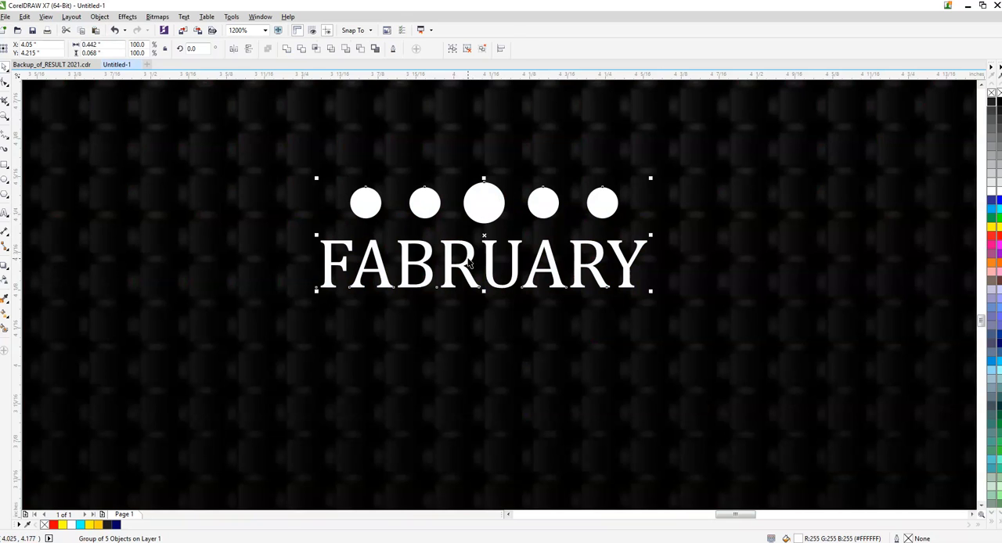
scroll(336, 225, down, 2)
scroll(460, 233, down, 1)
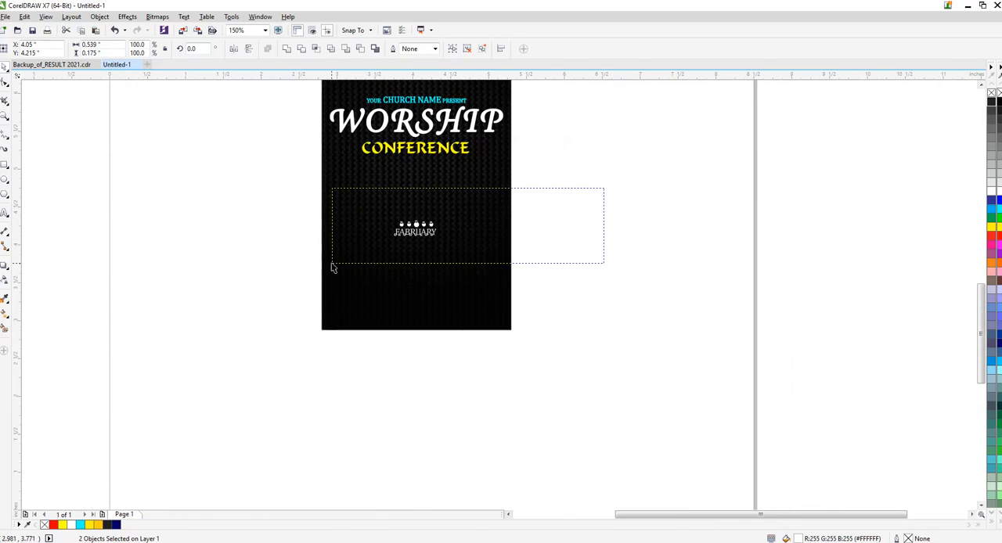
scroll(426, 225, up, 1)
drag(420, 224, 420, 167)
click(689, 169)
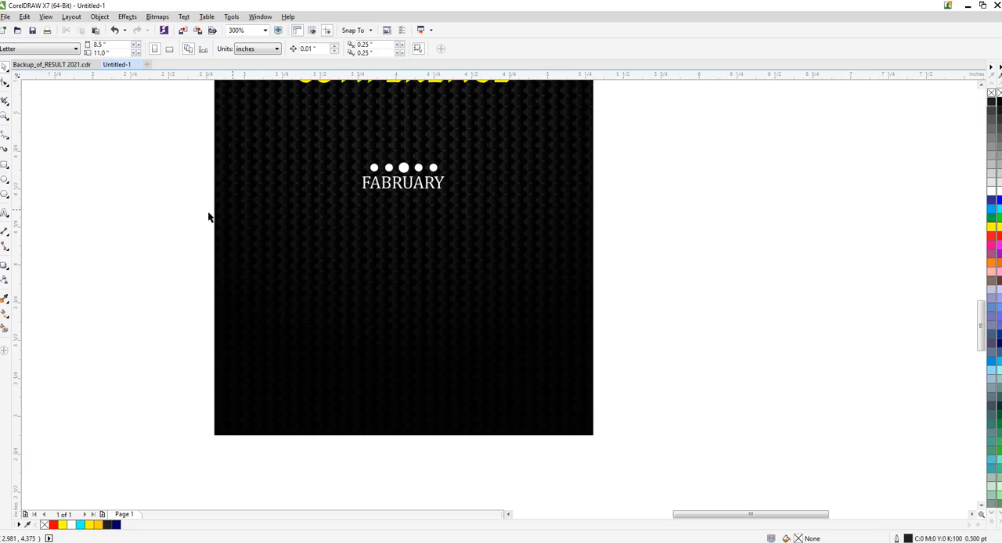
- Add the artistic text 11 12 13 beside the poster, with several spaces between the numbers
click(6, 212)
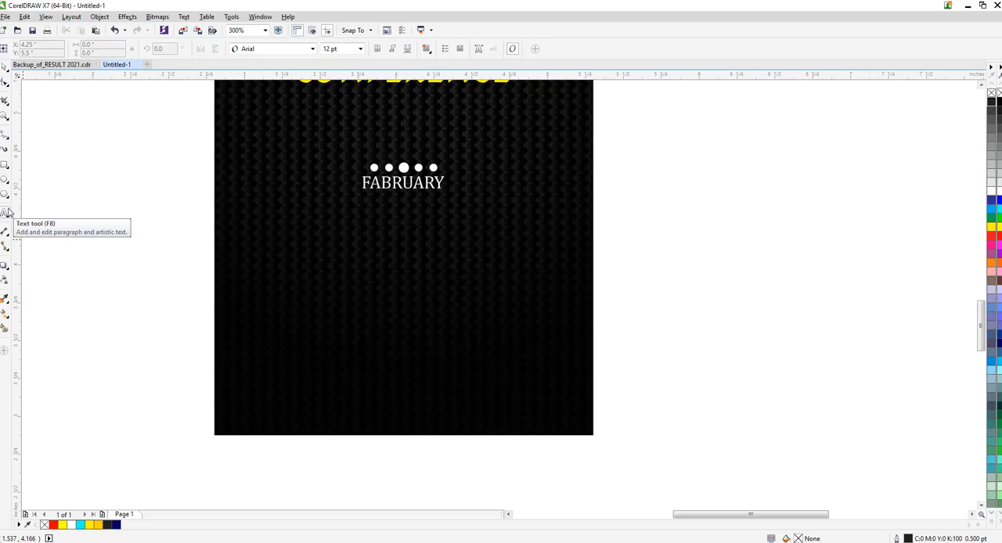
scroll(60, 220, down, 2)
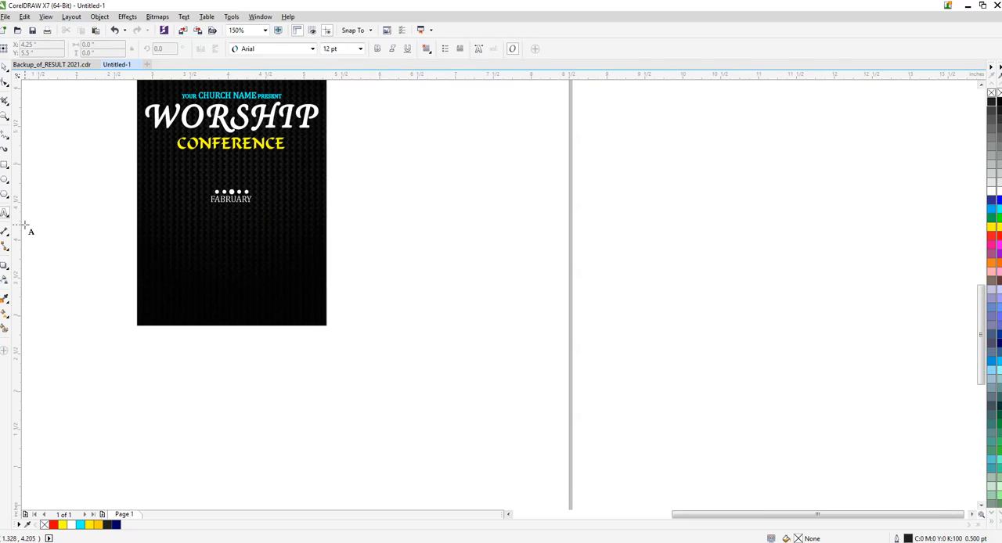
scroll(57, 227, up, 2)
click(129, 287)
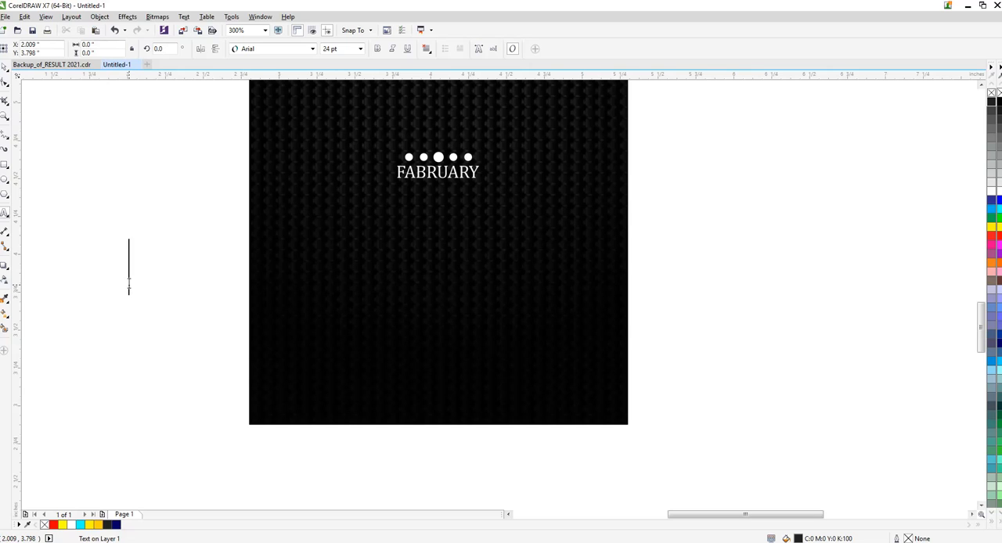
text(11 )
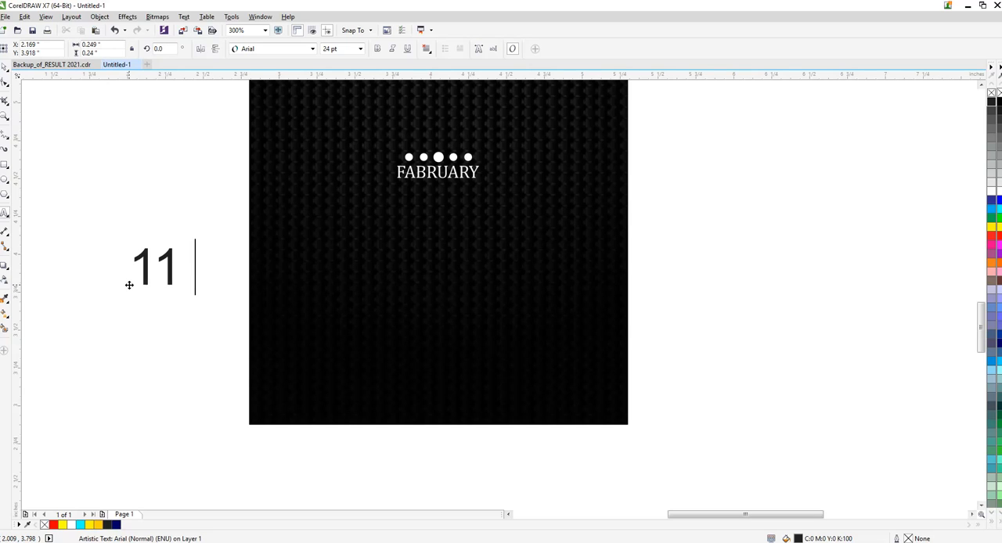
text(1)
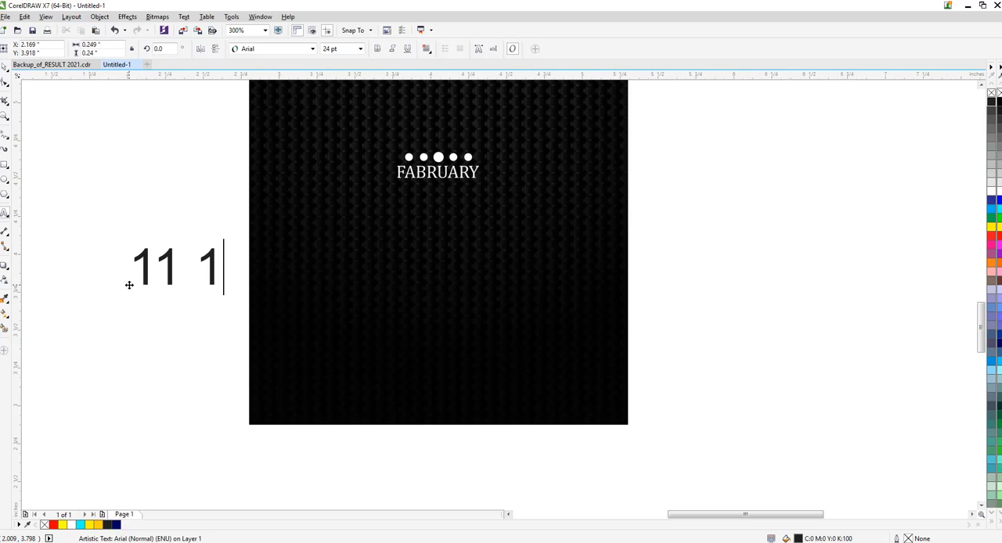
text(2)
key(BackSpace)
key(BackSpace)
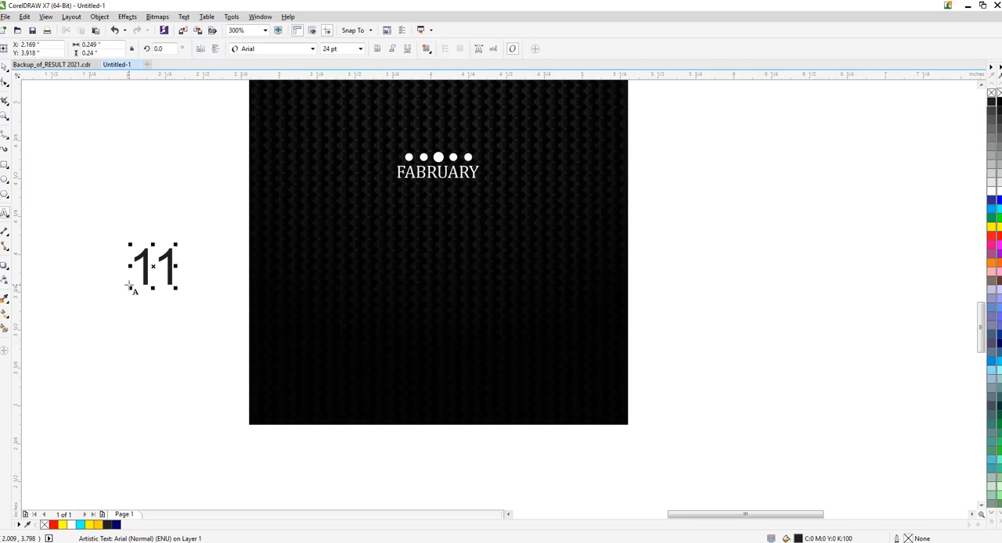
text(12 )
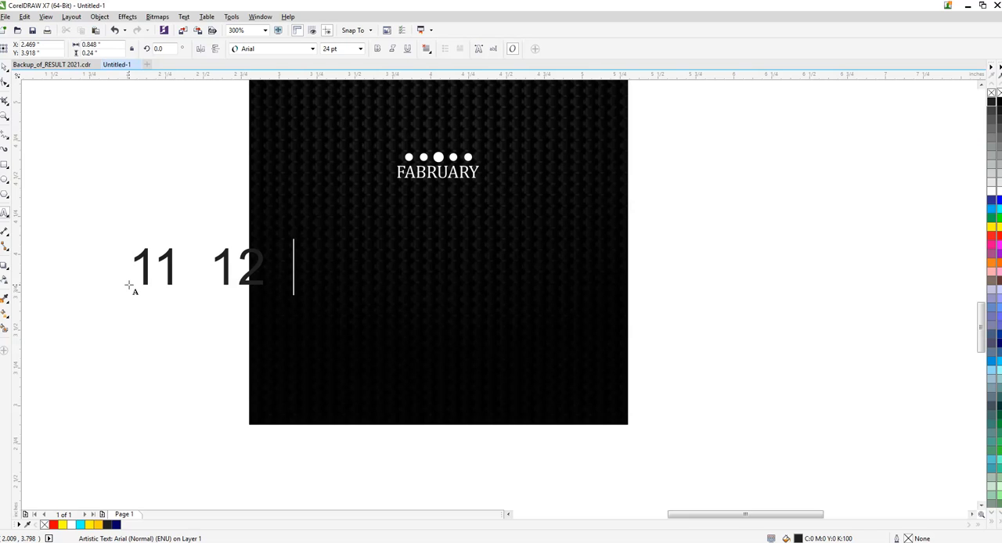
text(  13)
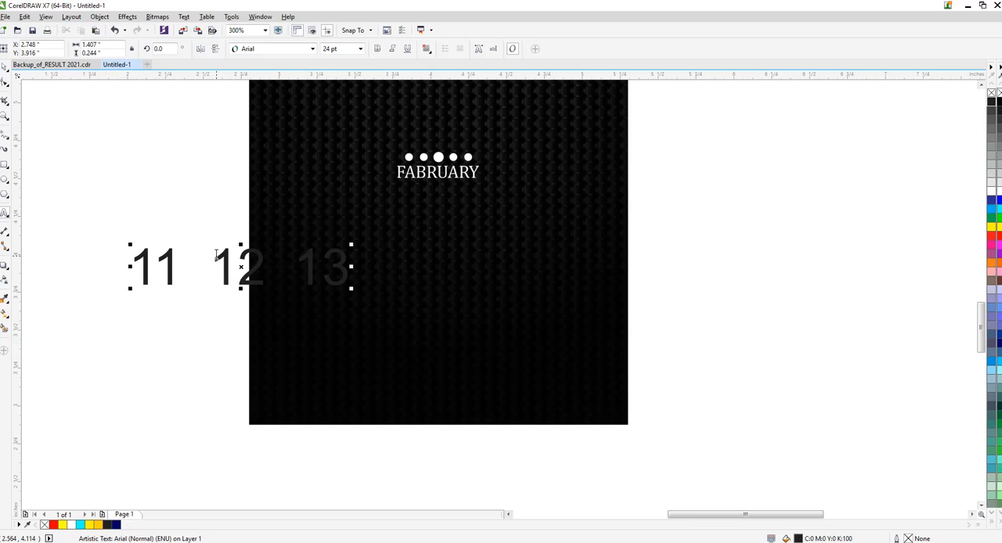
- Retype the spaces between 11, 12 and 13 to make the two gaps equal
click(219, 257)
key(BackSpace)
key(BackSpace)
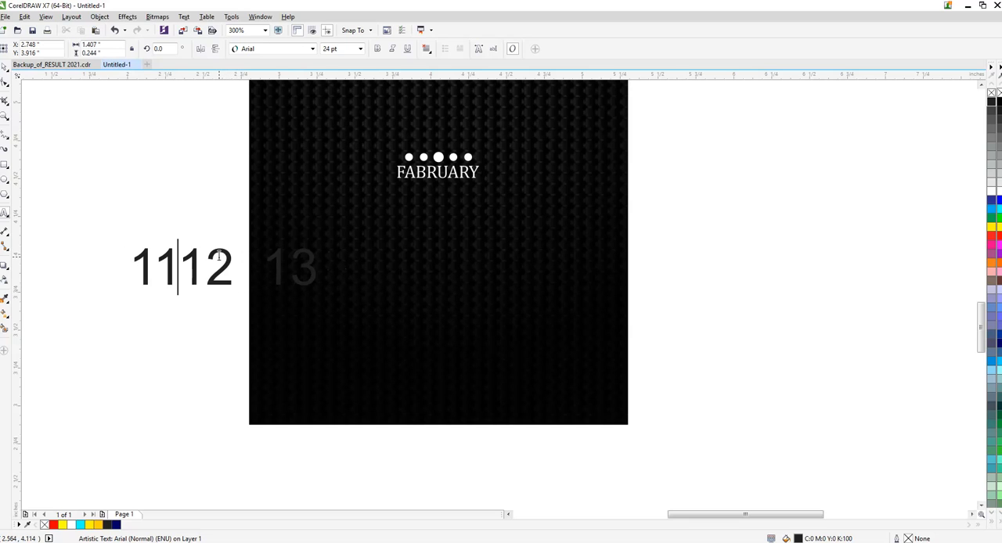
key(Right)
key(Right)
key(Right)
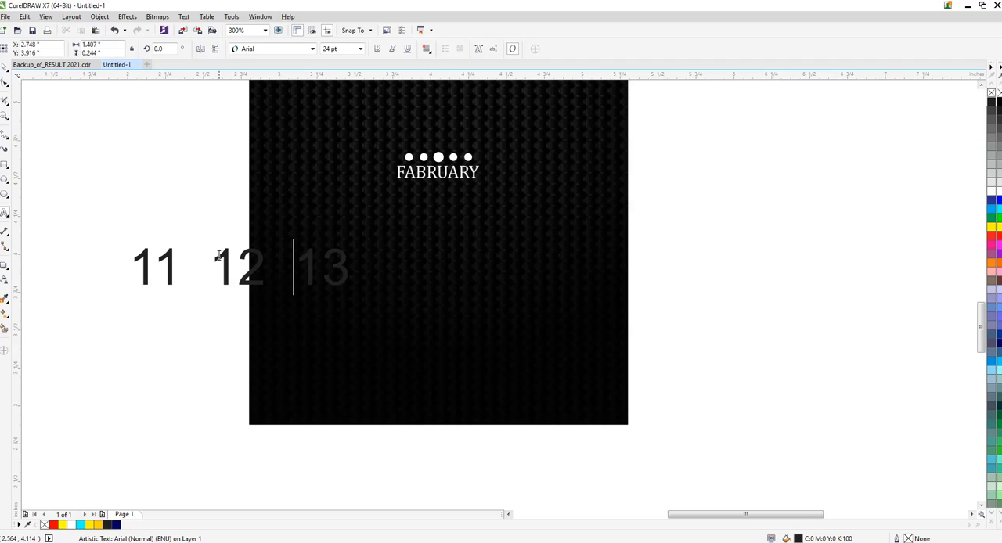
key(BackSpace)
key(BackSpace)
key(ctrl+space)
- Change the 11 12 13 text to Cambria and centre it horizontally on the poster background
scroll(415, 204, down, 2)
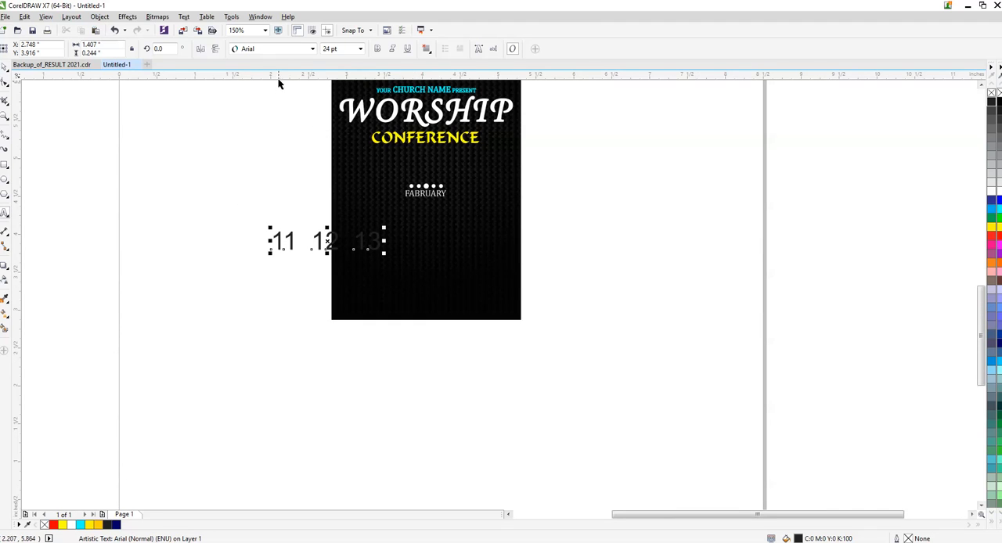
key(ctrl+space)
click(312, 49)
click(288, 76)
shift+click(459, 253)
key(c)
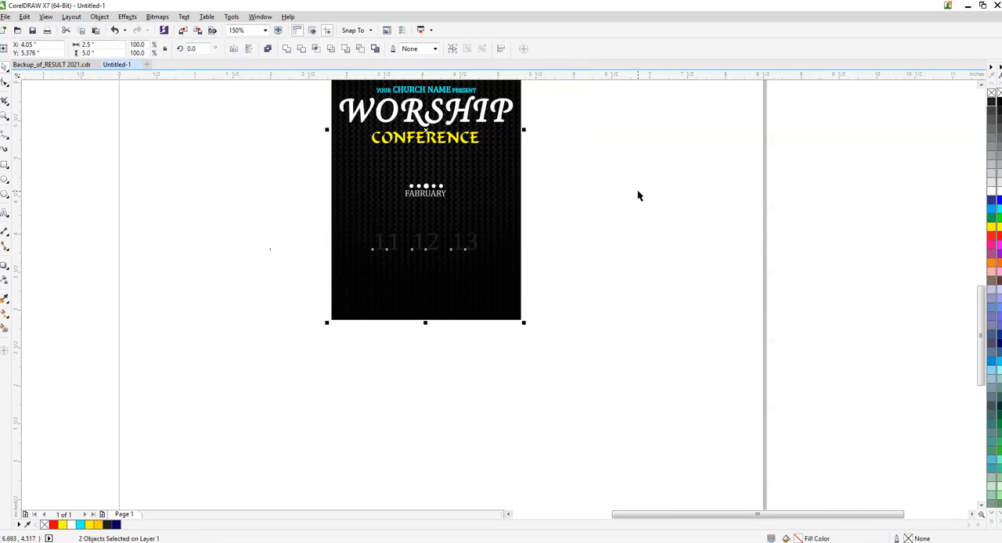
click(638, 195)
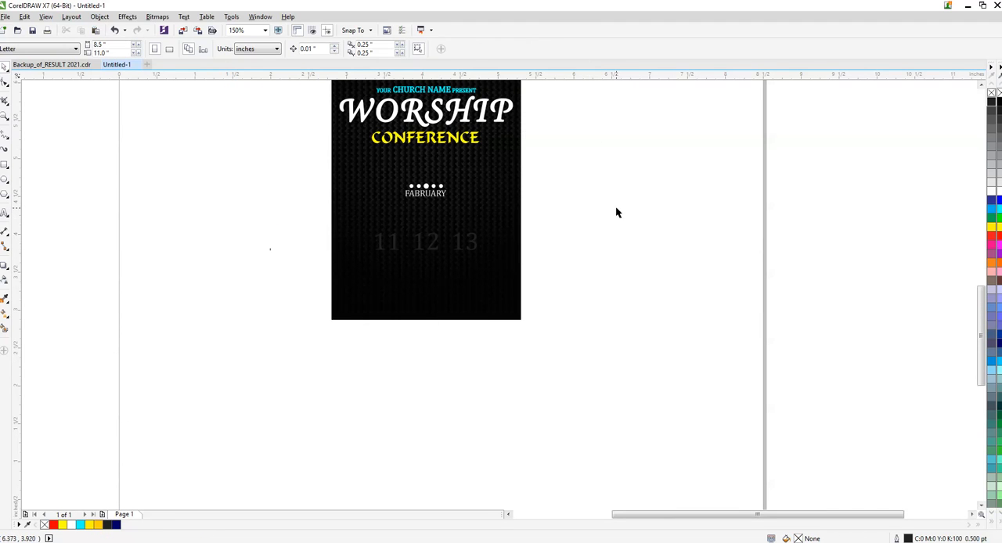
- Change the font of the 11 12 13 text to Impact
drag(615, 207, 320, 278)
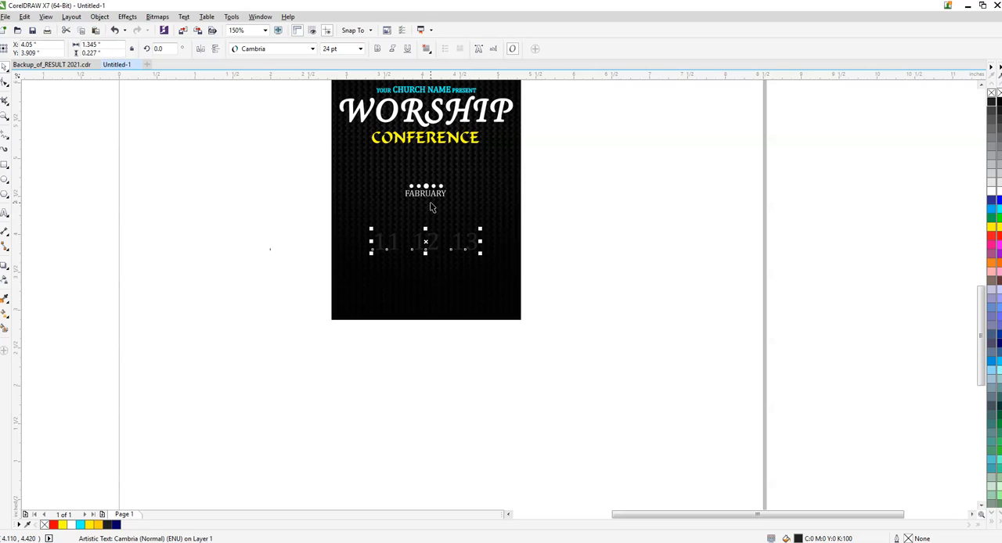
scroll(429, 206, down, 2)
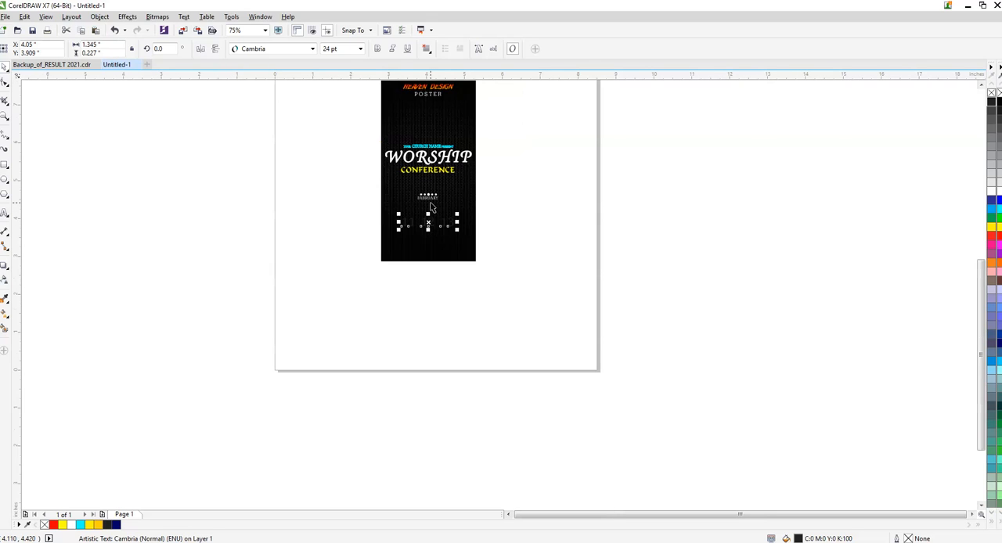
scroll(430, 206, down, 2)
scroll(414, 199, up, 4)
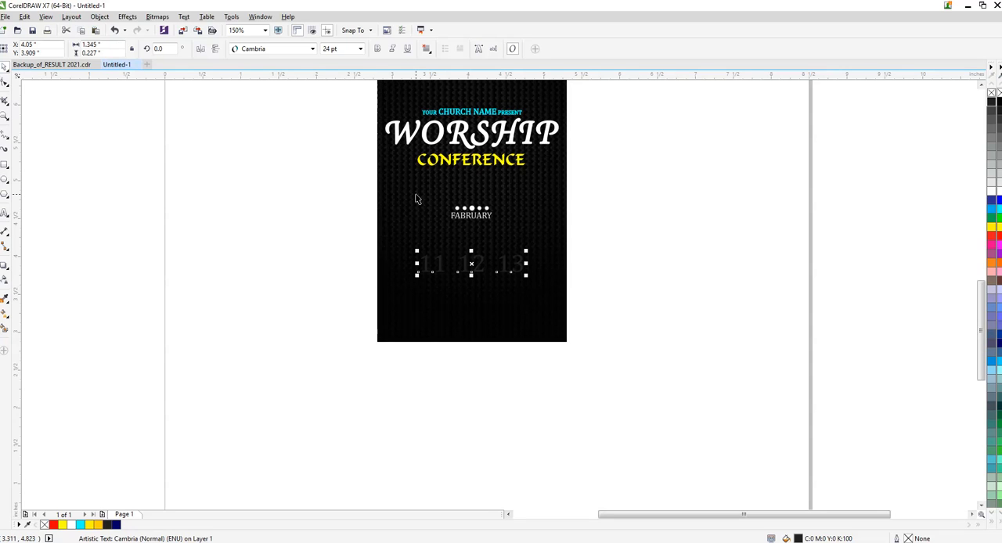
scroll(440, 264, up, 2)
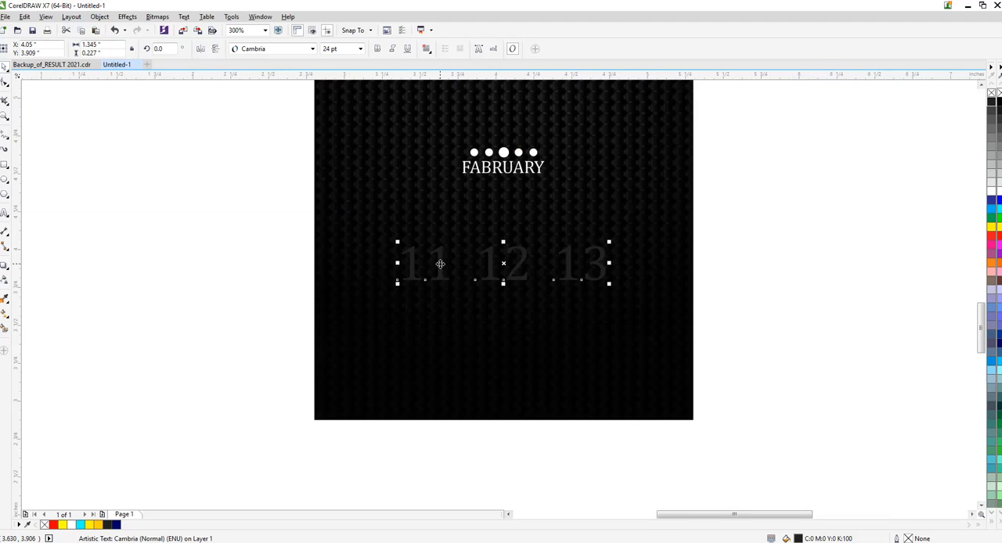
click(300, 52)
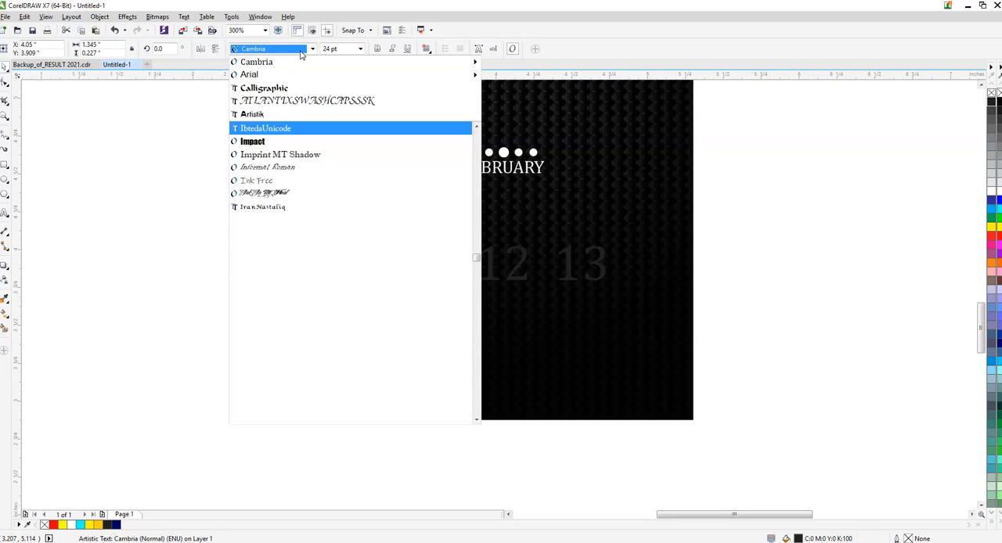
text(impact)
key(Return)
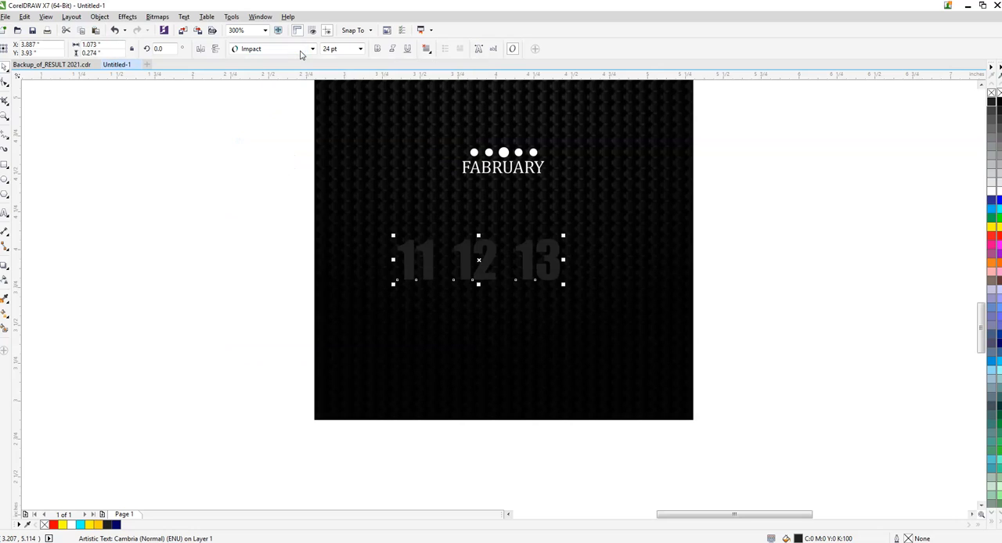
- Enlarge the 11 12 13 text to about 37 pt and centre it horizontally on the poster background
drag(563, 285, 653, 324)
shift+click(667, 229)
key(c)
click(708, 223)
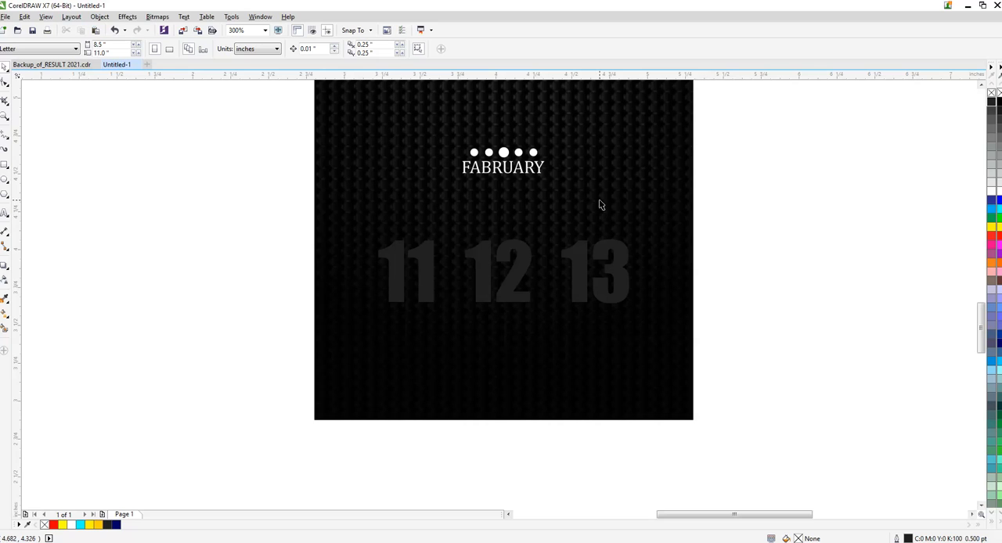
- Widen the gaps between 11, 12 and 13 by adding extra spaces in the text
click(489, 269)
key(F8)
click(470, 254)
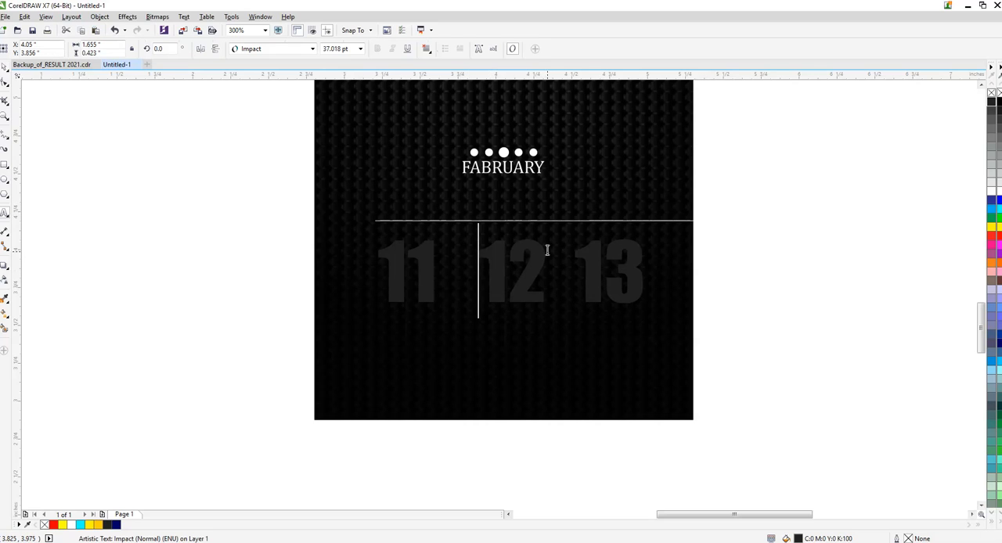
click(583, 248)
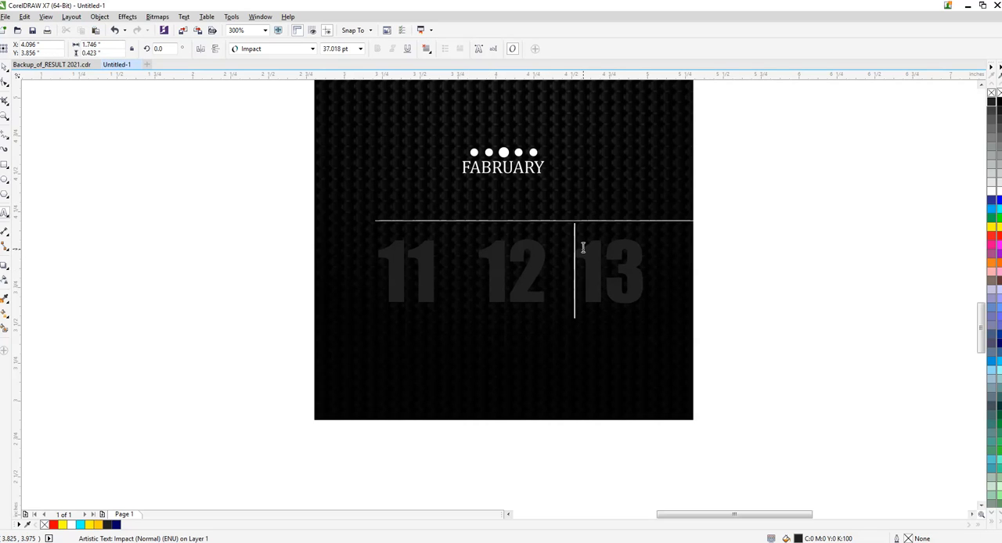
click(483, 246)
- Reduce the 11 12 13 text to about 32 pt and place it horizontally centred, closer beneath FABRUARY
key(ctrl+space)
drag(687, 306, 669, 300)
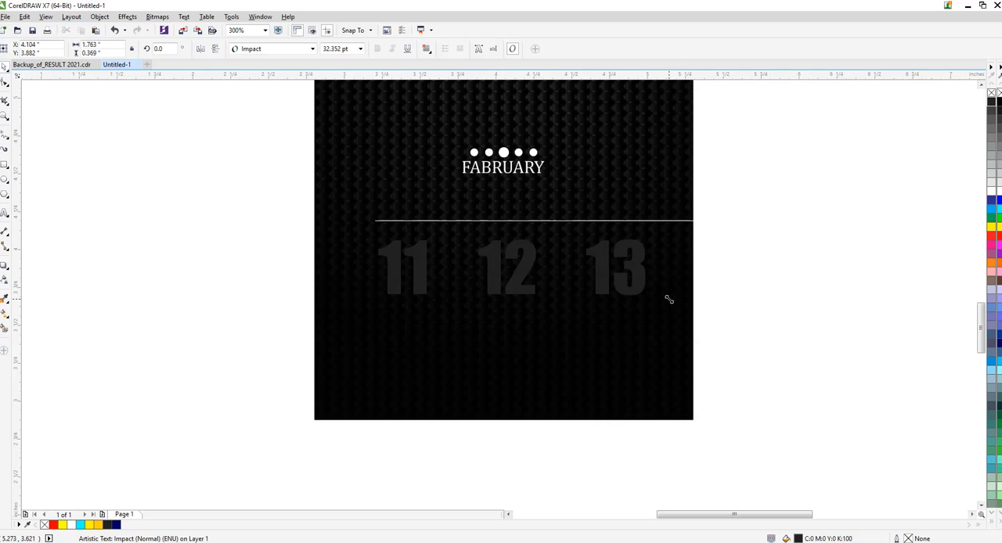
shift+click(641, 202)
key(c)
key(Escape)
drag(599, 263, 597, 236)
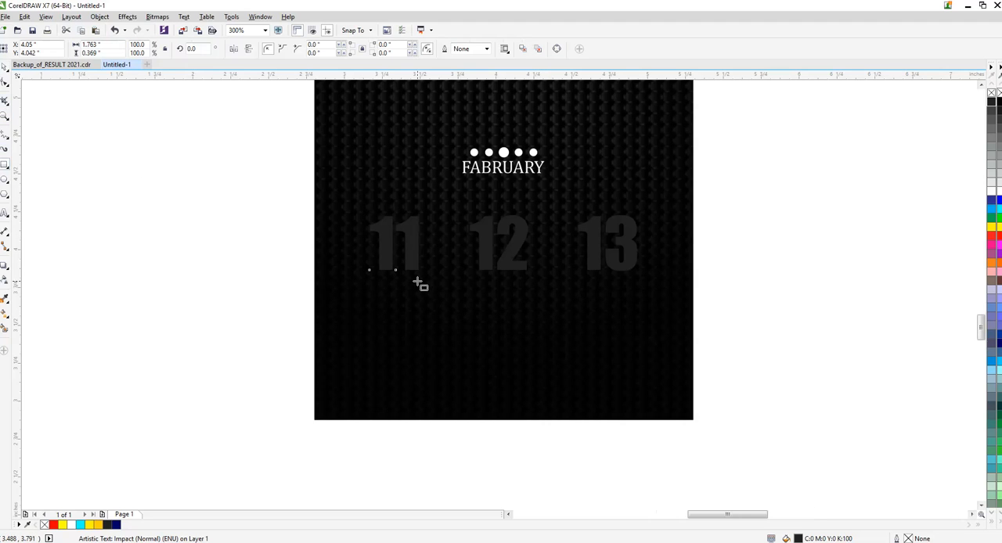
- Draw a thin rectangle about 0.421 by 0.027 in just below the number 11 and centre it under that number
scroll(416, 284, up, 2)
drag(210, 255, 465, 271)
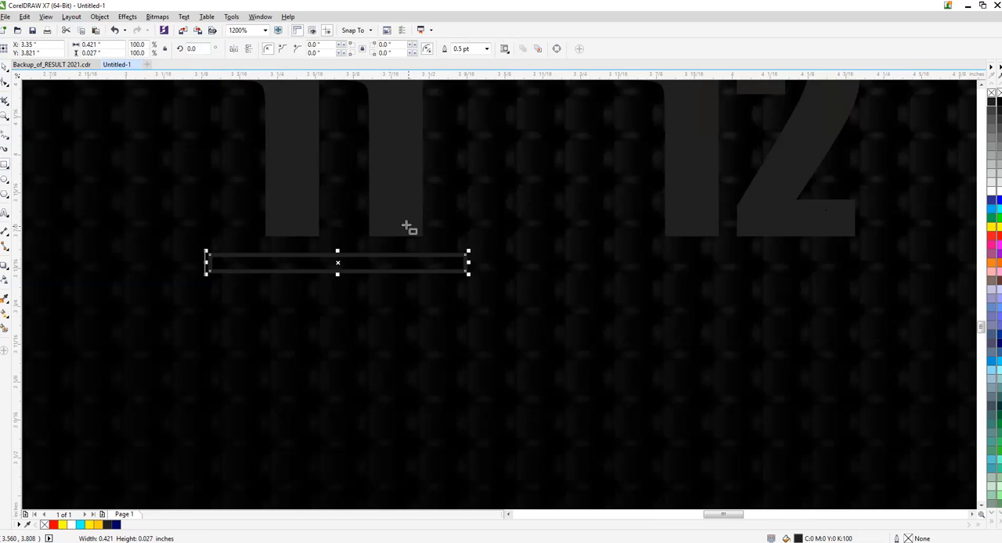
key(space)
shift+click(381, 206)
key(c)
- Give the thin rectangle under 11 a white fill and no outline
click(421, 324)
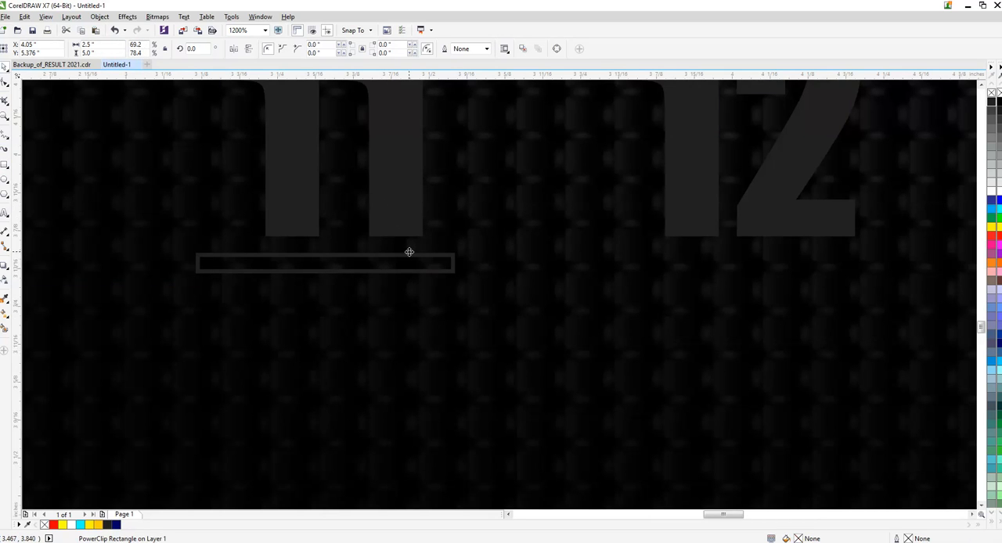
click(409, 254)
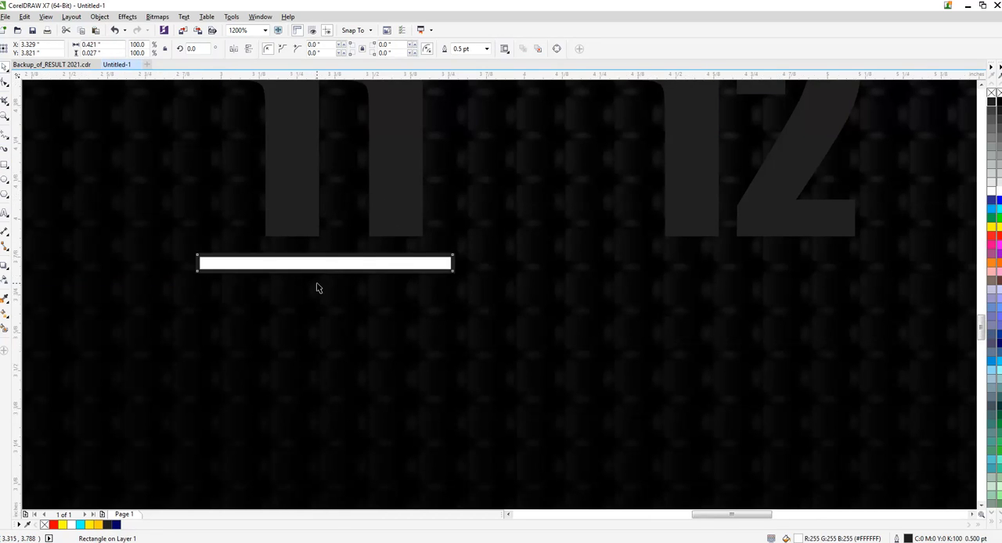
scroll(318, 286, down, 1)
right_click(992, 92)
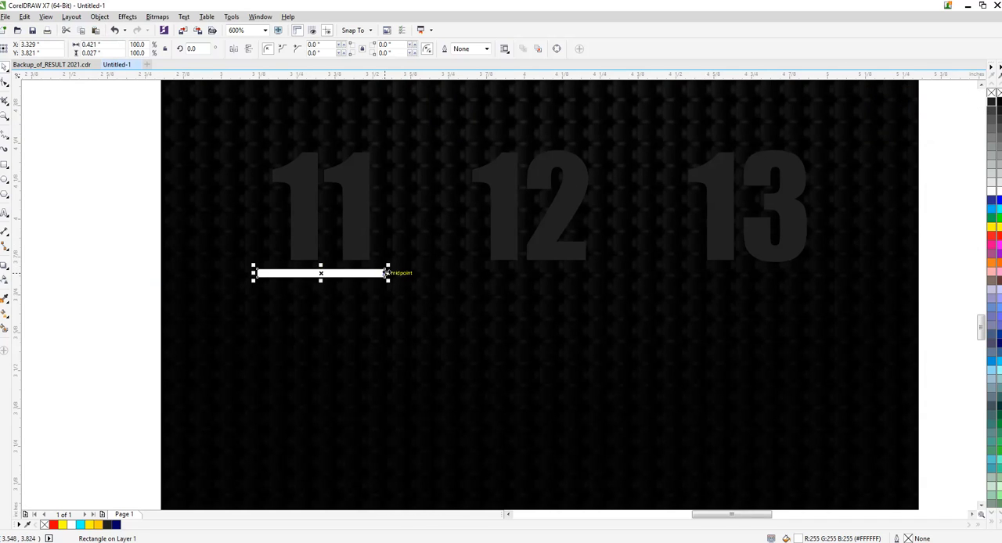
- Narrow the white bar under 11 to about 0.334 in and place copies of it beneath 12 and 13
drag(388, 273, 552, 274)
shift+click(356, 249)
click(391, 303)
key(ctrl+r)
- Centre the copied white bars horizontally under the numbers 13 and 12
shift+click(783, 243)
key(c)
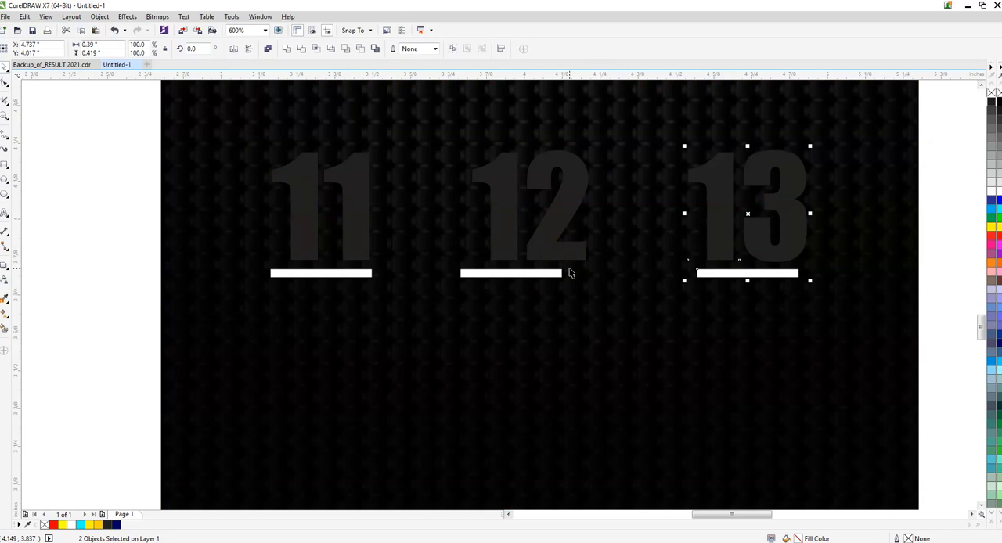
click(539, 275)
shift+click(554, 245)
key(c)
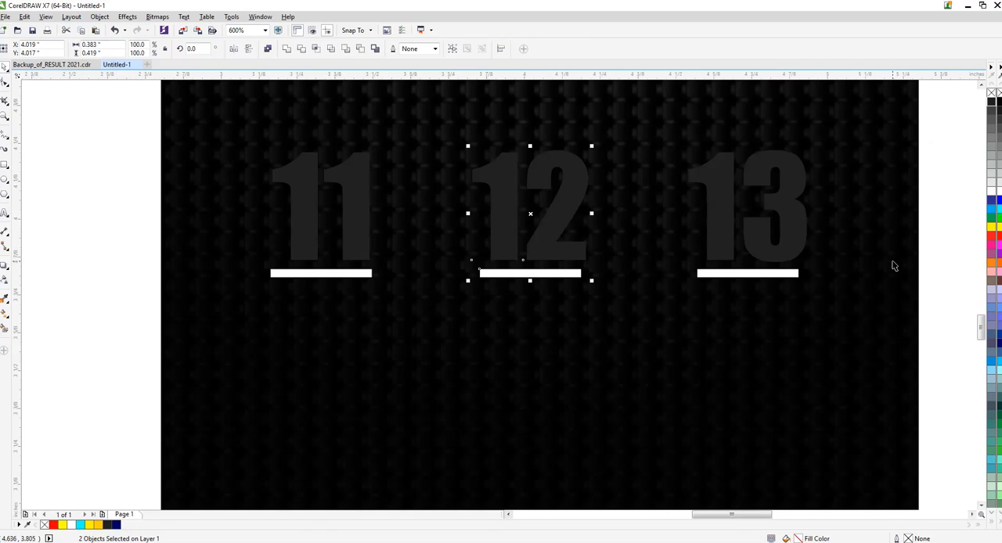
- Move the three white bars 0.03 in down, away from the numbers
drag(960, 252, 114, 338)
key(Down)
key(Down)
key(Down)
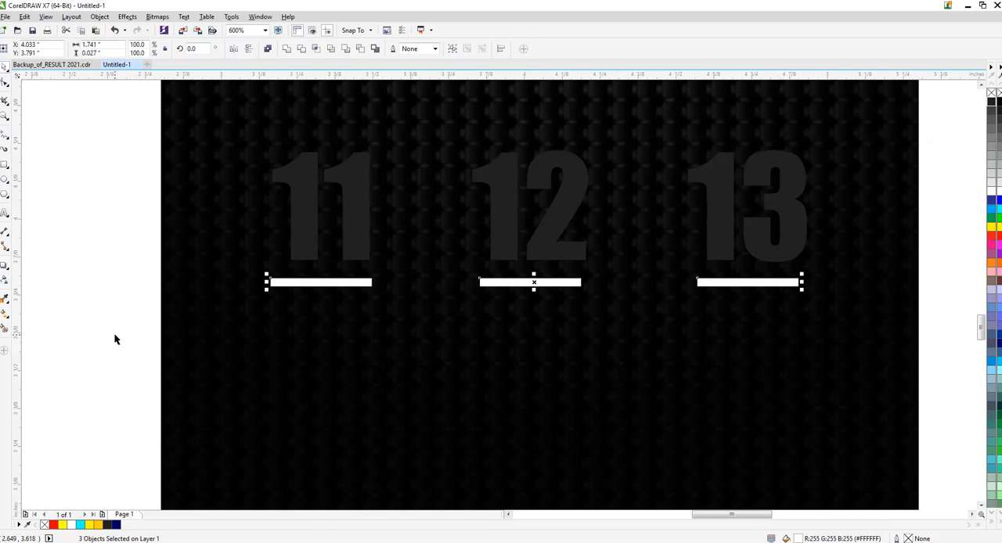
click(552, 283)
shift+click(559, 247)
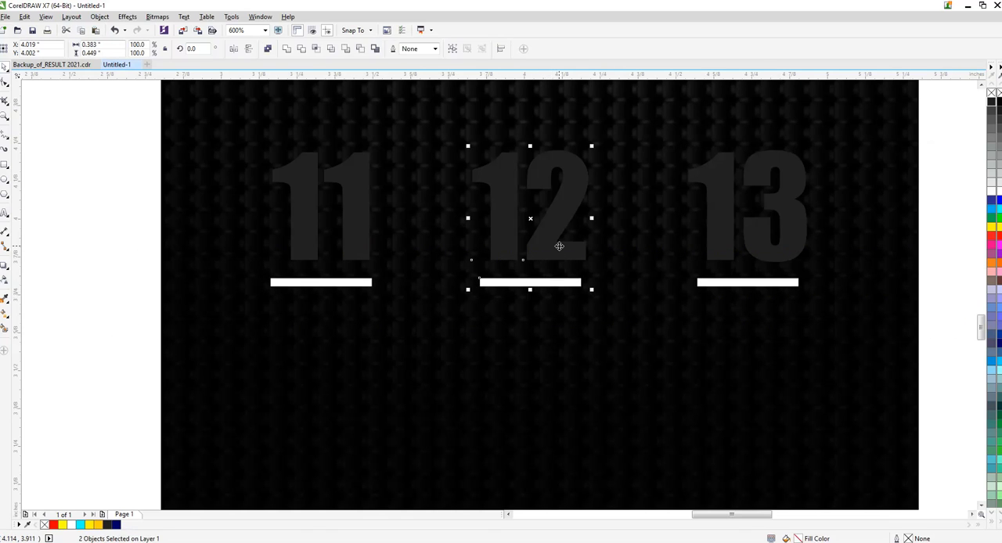
click(547, 284)
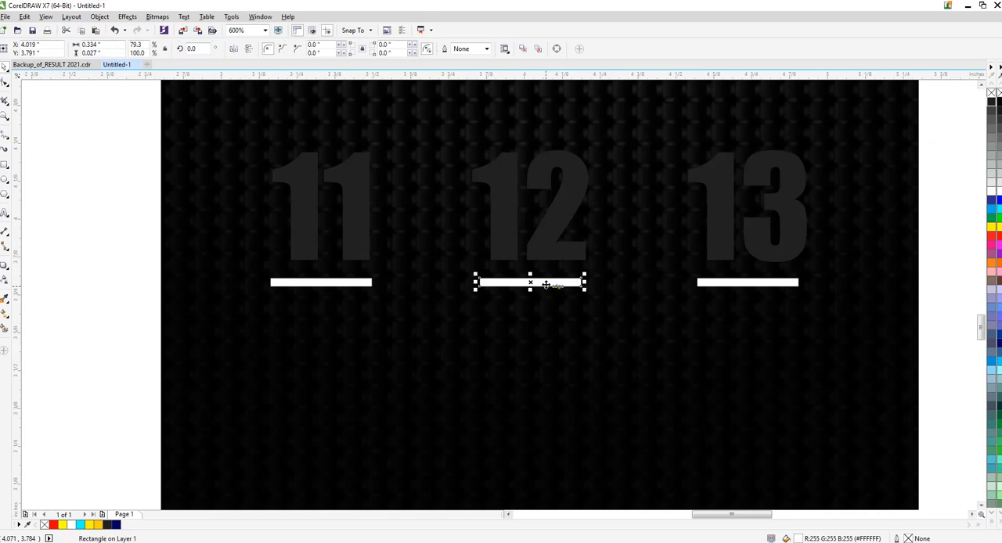
click(338, 238)
click(353, 282)
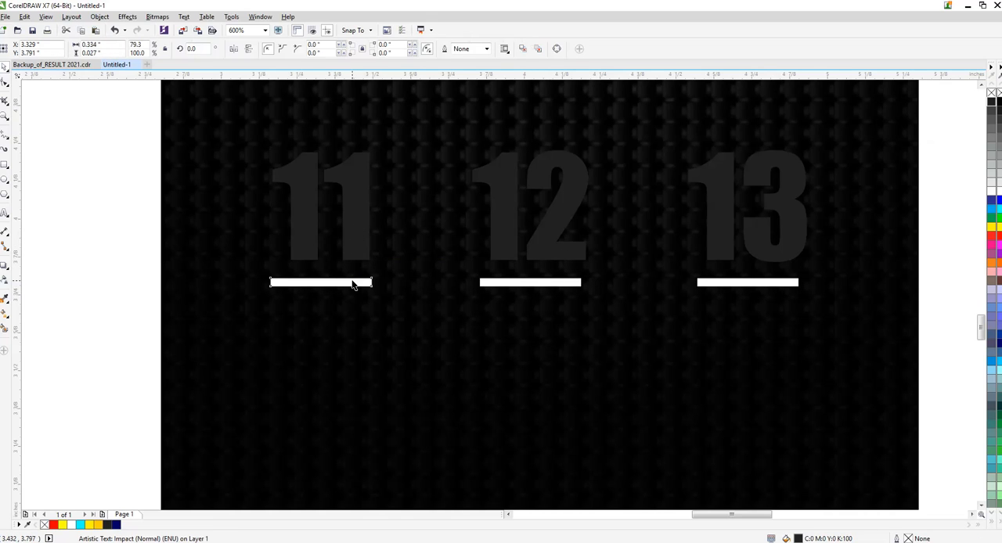
- Apply a vertical gradient fill to the numbers 11, 12 and 13 with red at its lower end
click(298, 228)
shift+click(506, 217)
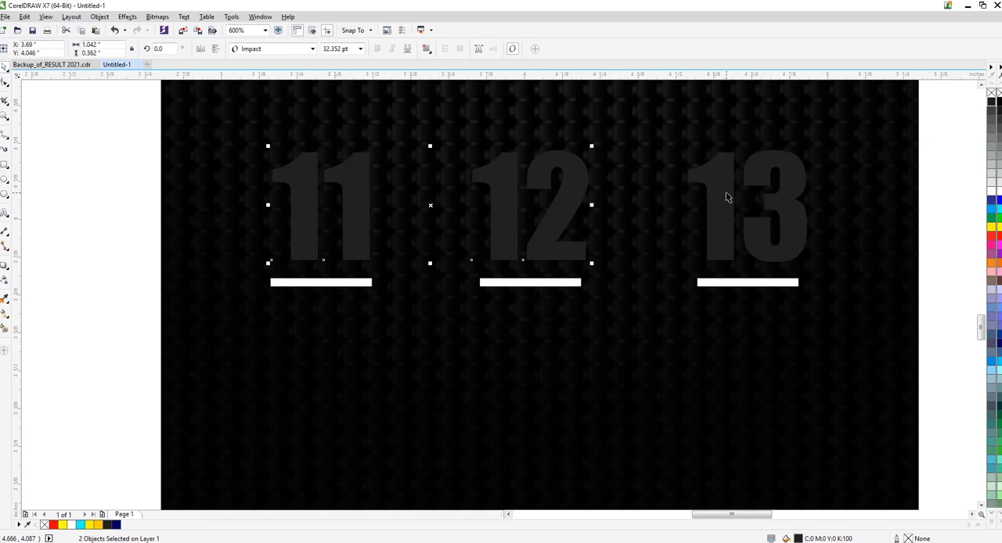
shift+click(726, 196)
click(3, 313)
drag(531, 144, 531, 260)
click(991, 235)
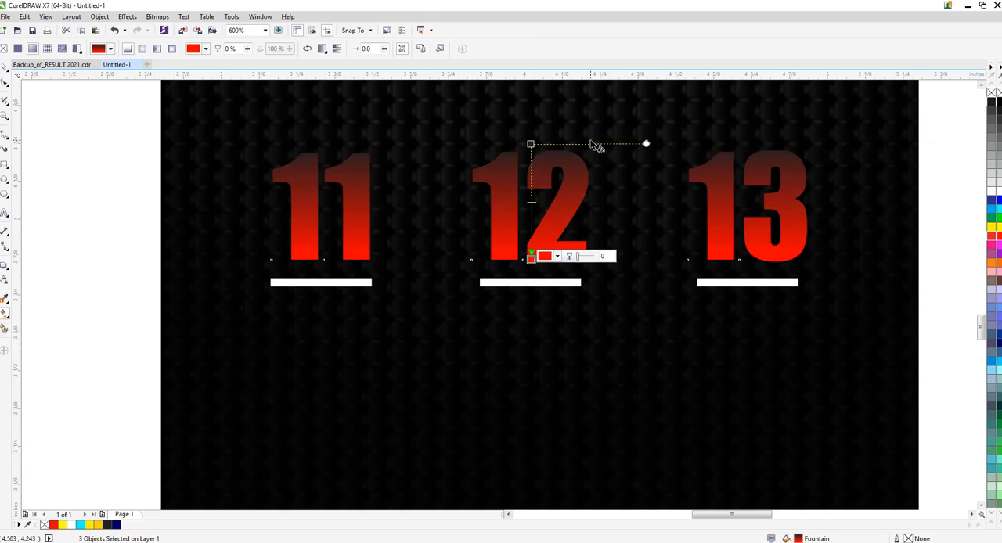
- Set the upper end of the numbers' gradient to yellow and add an orange colour stop at about 43%
click(531, 143)
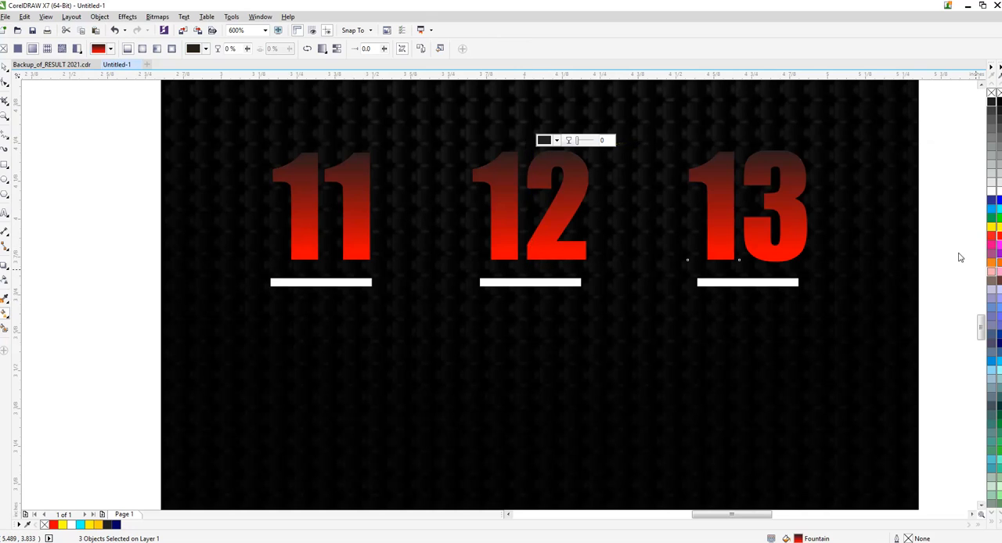
click(991, 262)
drag(532, 144, 533, 182)
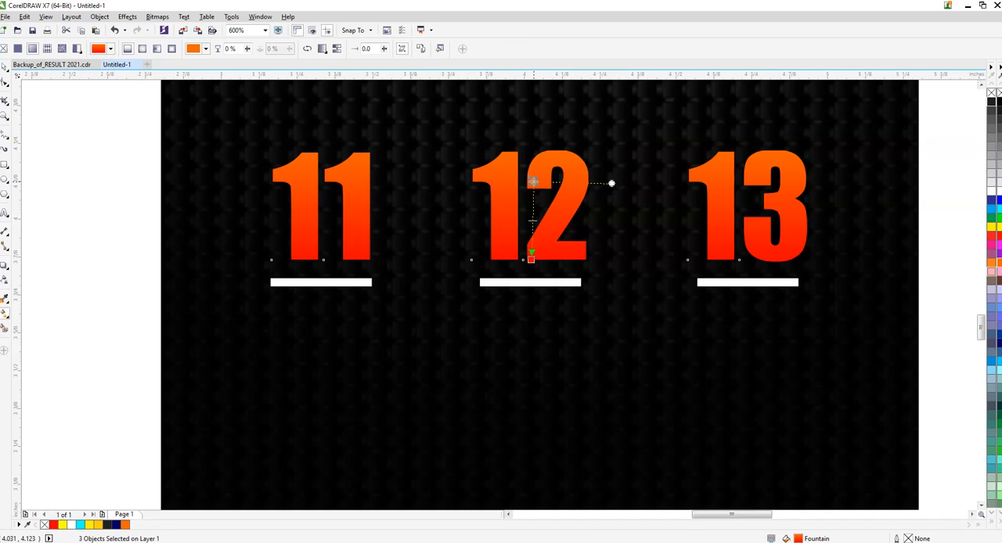
click(991, 222)
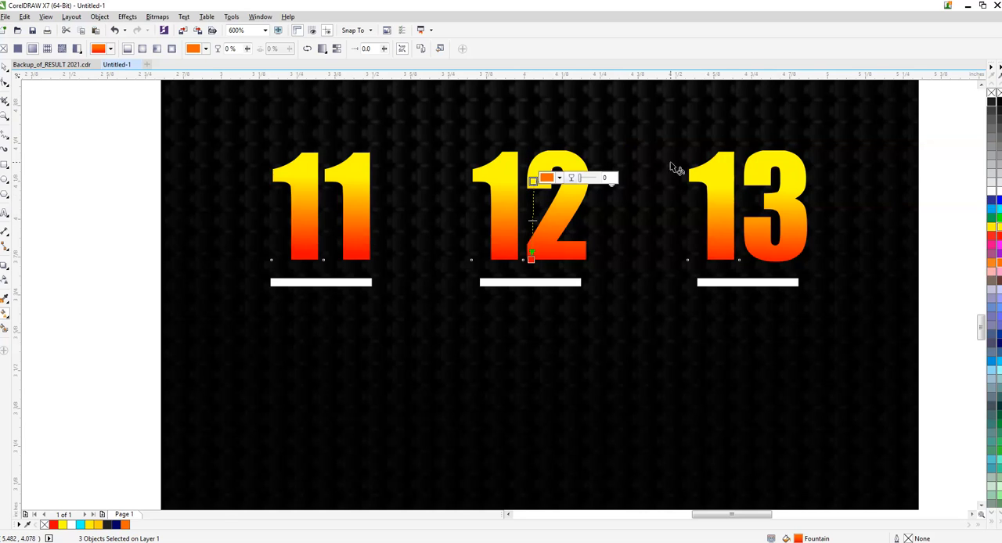
drag(532, 180, 528, 151)
double_click(531, 199)
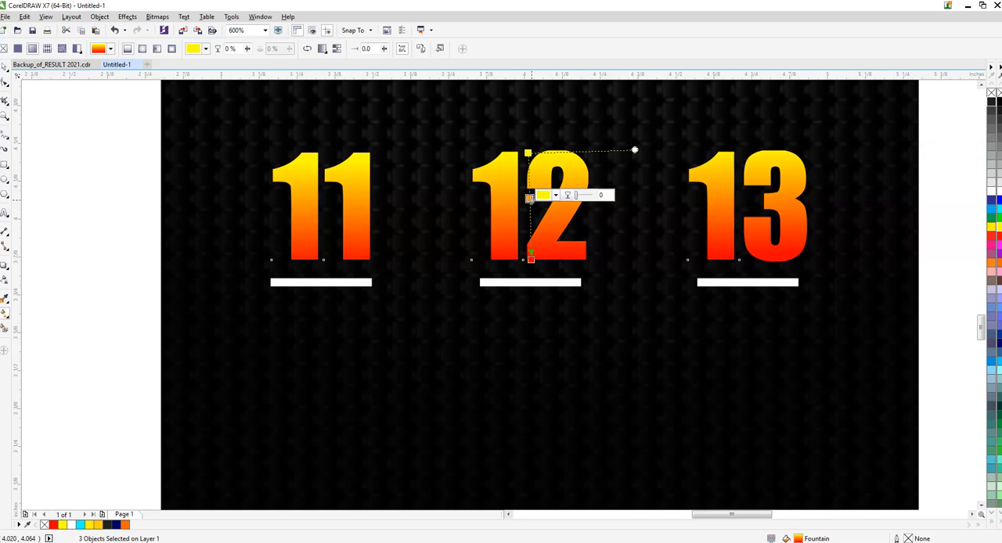
click(992, 263)
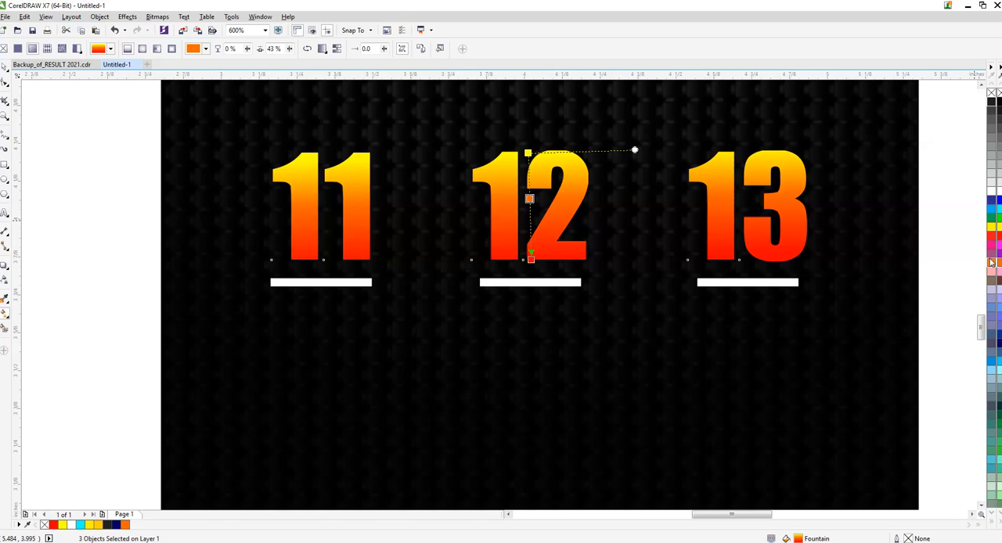
key(space)
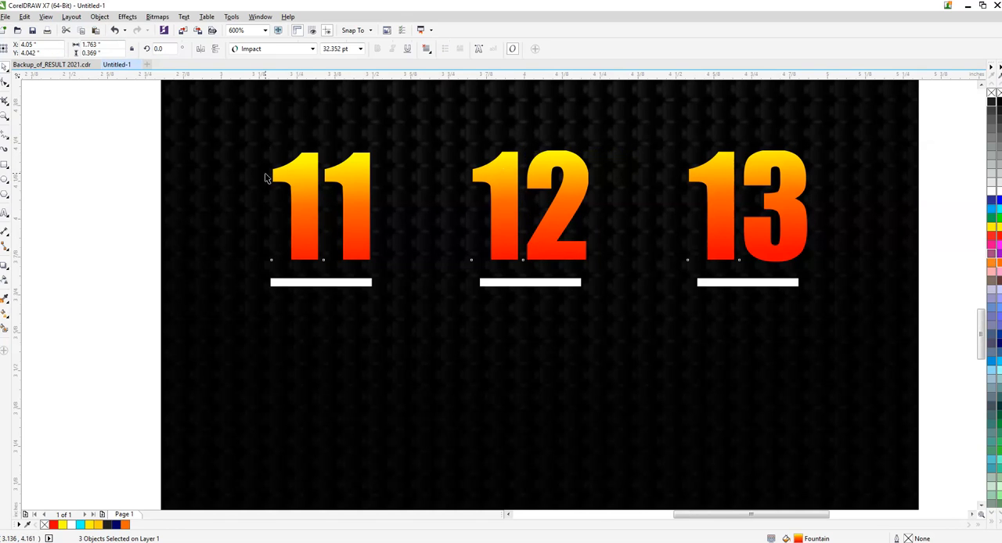
- Add the text 08:00 PM near the bar beneath the number 11
scroll(265, 175, down, 1)
click(813, 214)
click(5, 213)
scroll(277, 245, up, 1)
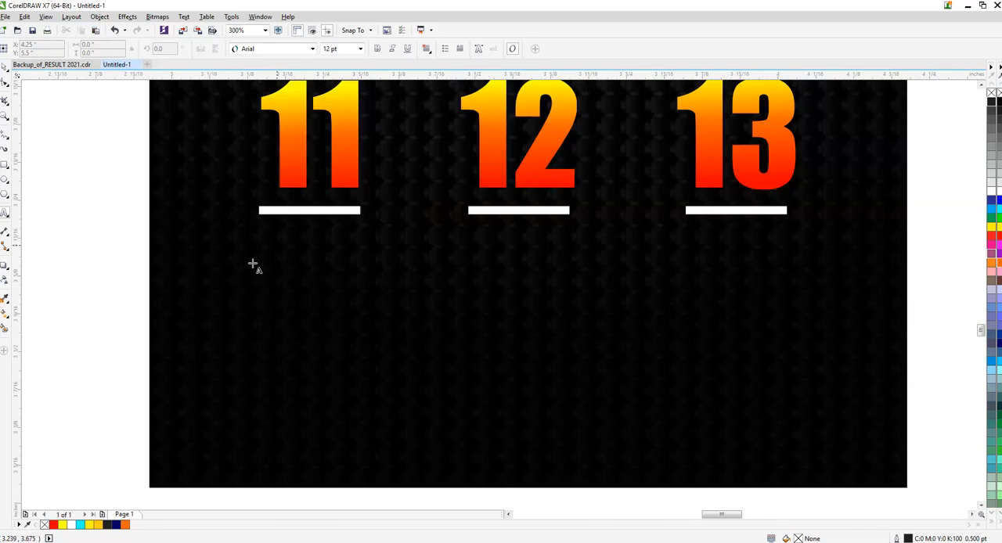
scroll(253, 266, up, 2)
click(262, 270)
text(08)
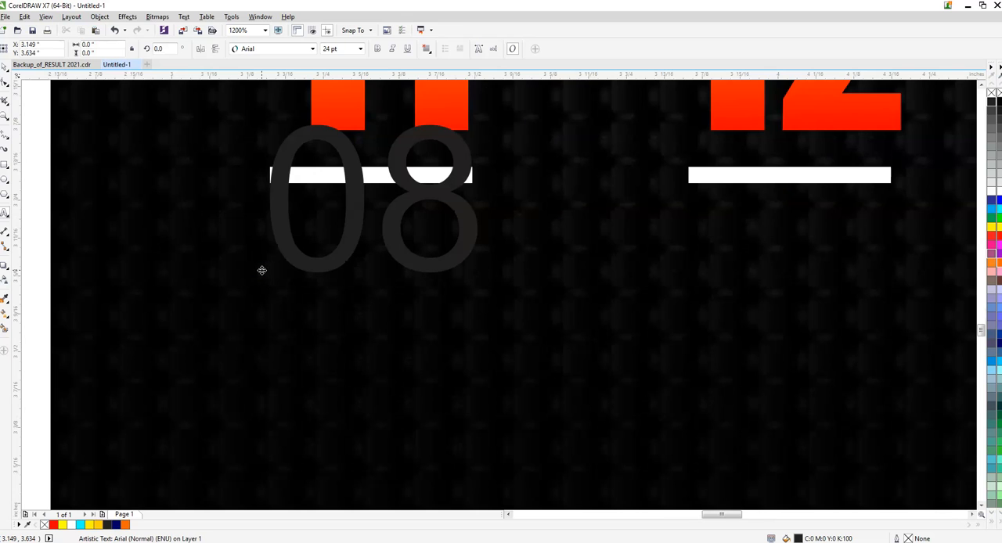
text(:00 P)
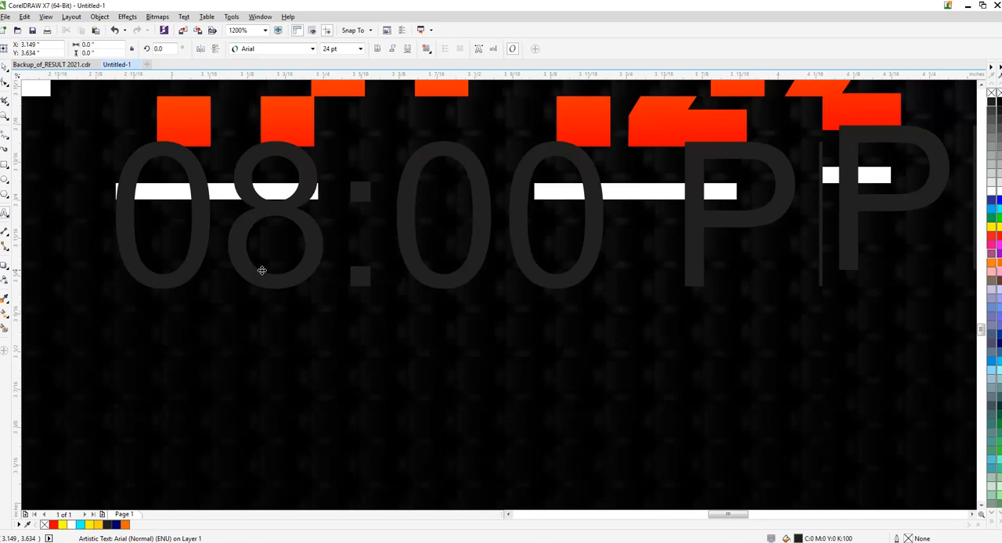
text(M)
- Shrink the 08:00 PM text to about 4.3 pt and set its font to Impact
click(5, 67)
drag(113, 137, 362, 196)
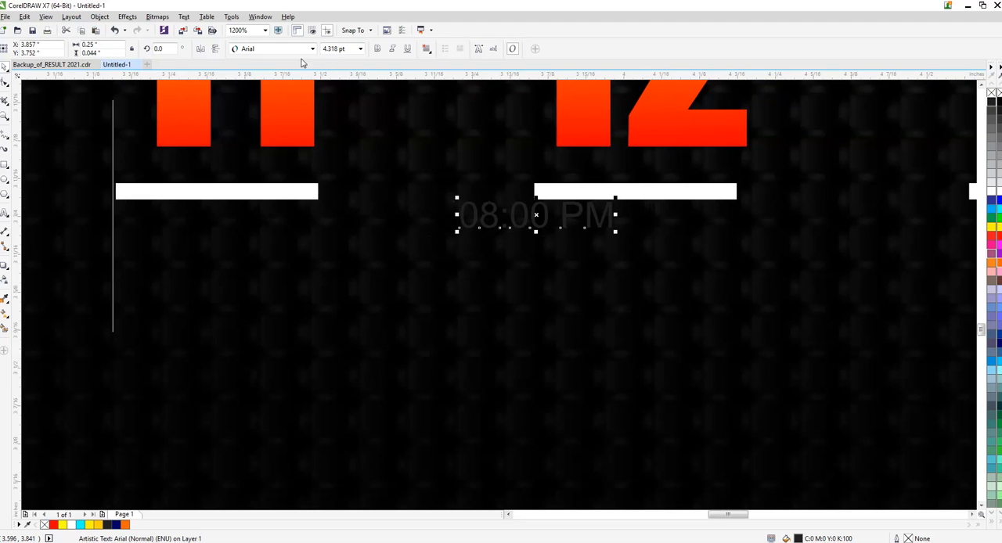
click(305, 48)
click(297, 79)
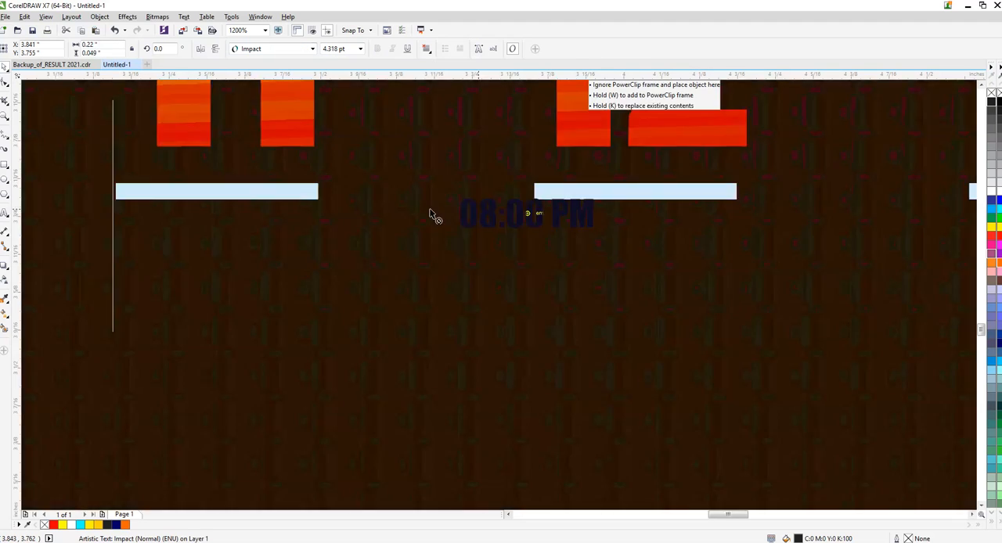
- Place the 08:00 PM text beneath the bar under 11, enlarge it to about 6.24 pt and centre it
drag(430, 210, 187, 227)
shift+click(192, 194)
key(c)
click(342, 263)
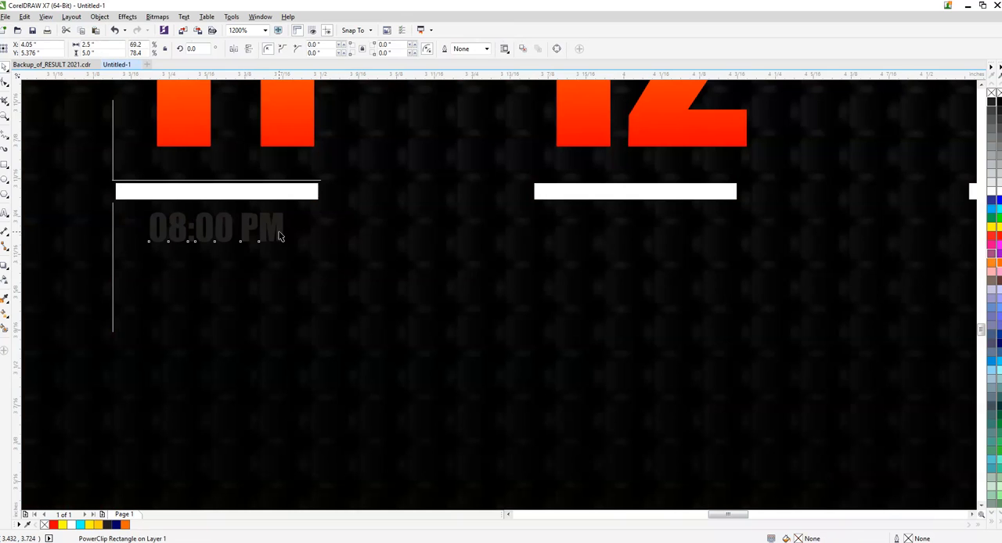
click(280, 236)
drag(288, 247, 346, 260)
shift+click(291, 193)
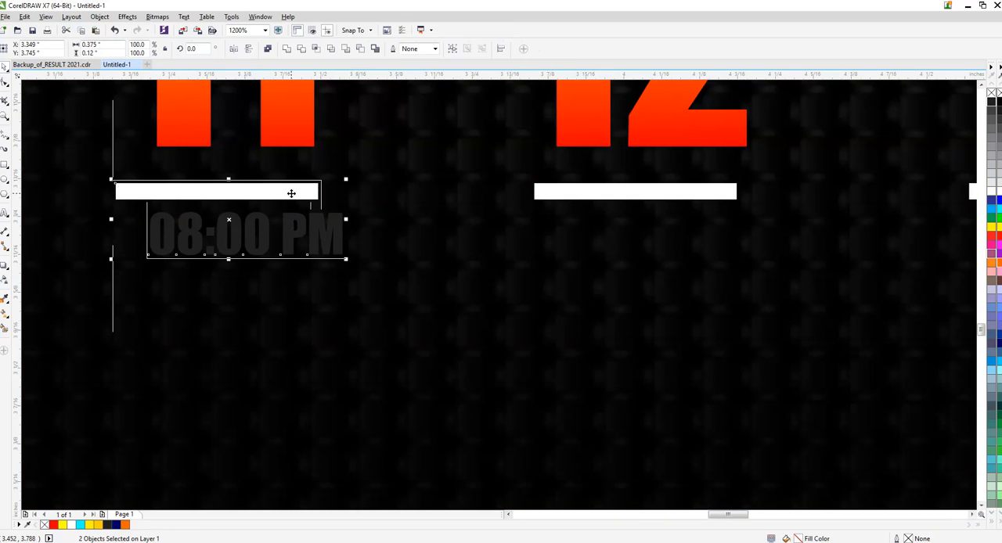
key(c)
- Lower the 08:00 PM text slightly below the bar under 11 and fill it with white
click(341, 212)
click(310, 223)
drag(310, 223, 301, 238)
click(992, 191)
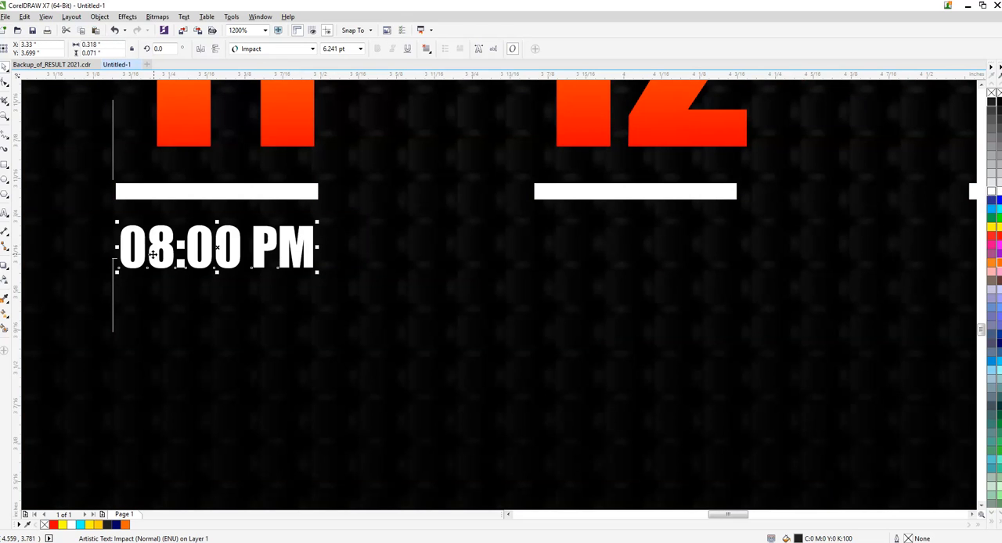
- Copy the 08:00 PM text and centre the copy beneath the bar under 12
drag(231, 244, 577, 243)
right_click(577, 243)
shift+click(610, 189)
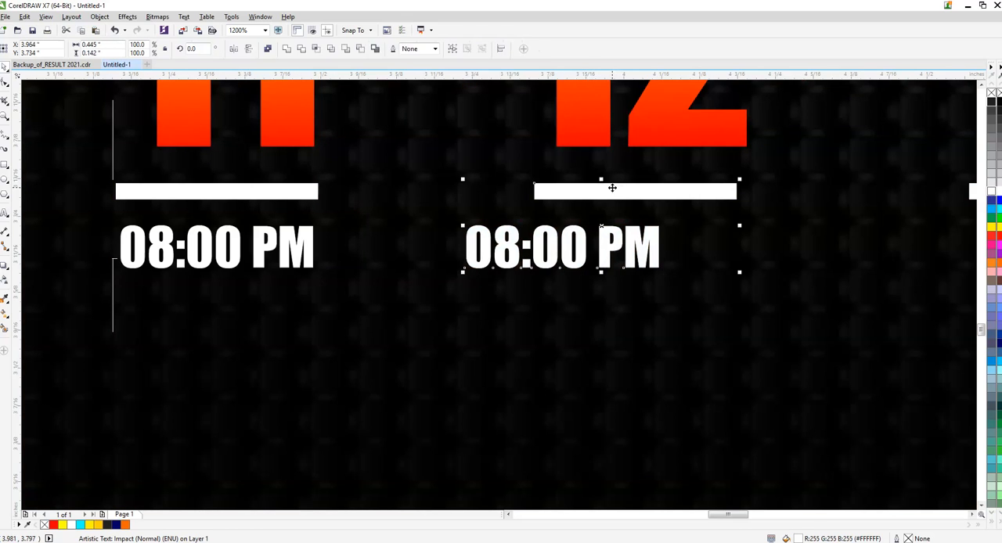
key(c)
click(407, 227)
scroll(406, 228, down, 1)
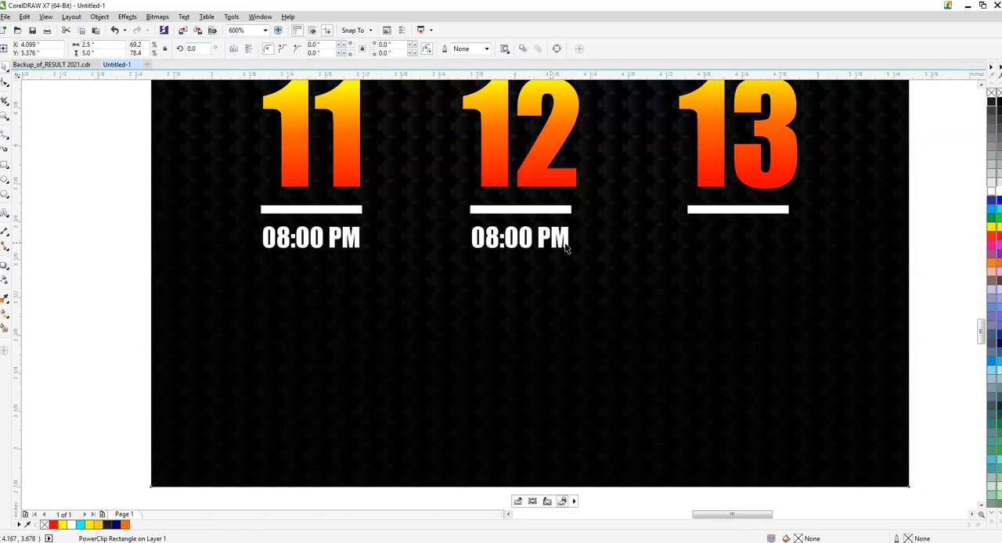
- Make another copy of the 08:00 PM text and centre it beneath the bar under 13
click(562, 239)
drag(563, 238, 578, 238)
right_click(578, 238)
shift+click(741, 211)
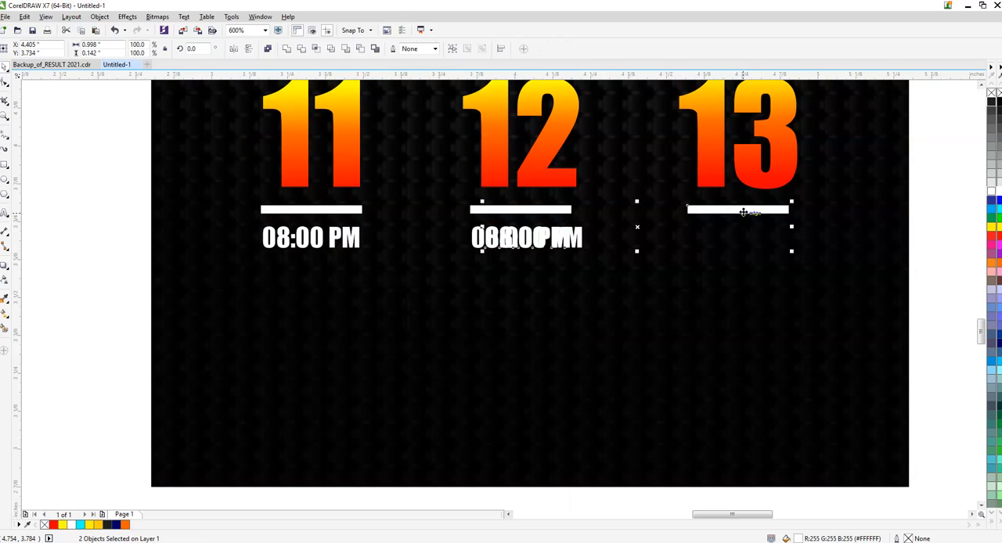
key(c)
scroll(331, 162, down, 1)
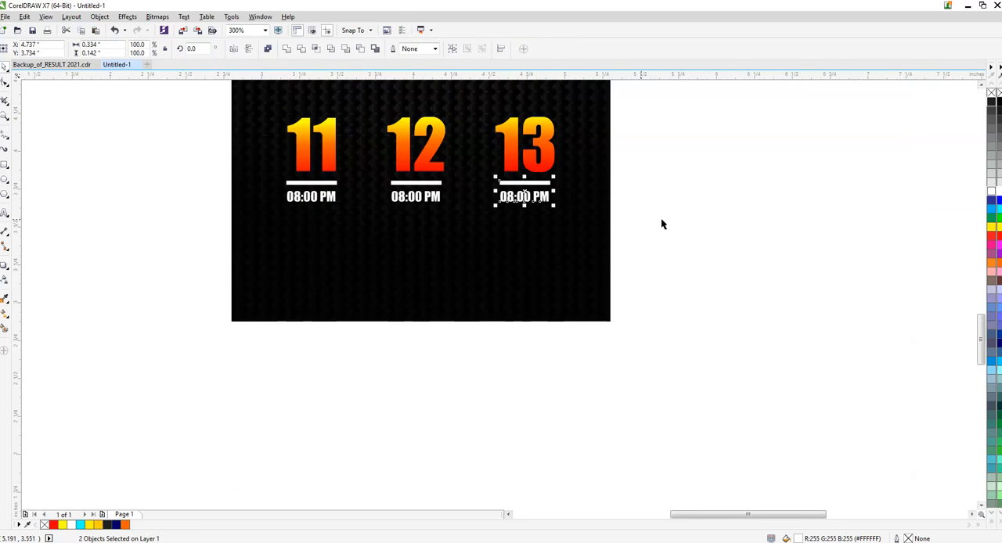
click(662, 224)
- Move the whole date block, from the dots and FABRUARY to the times, slightly up
scroll(425, 208, down, 1)
drag(601, 115, 228, 259)
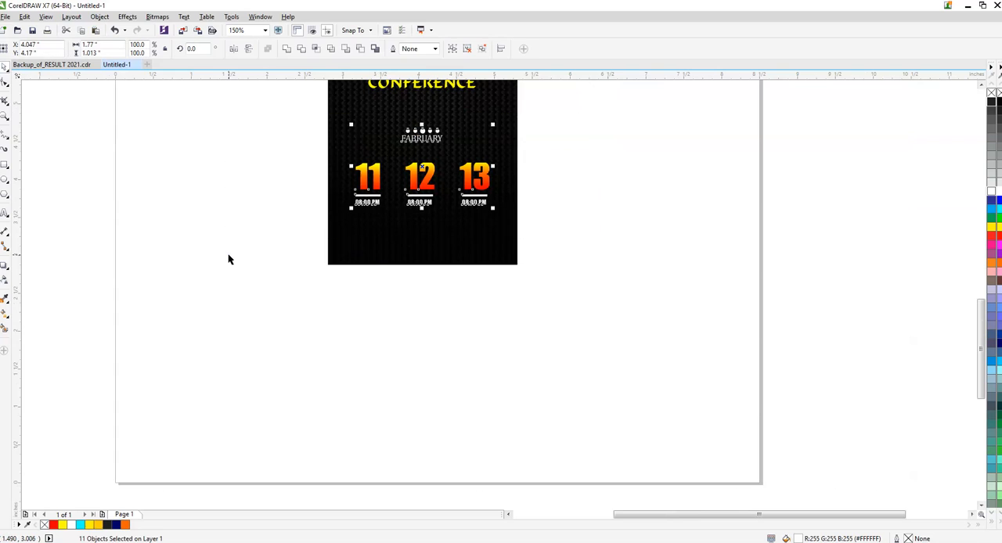
click(703, 218)
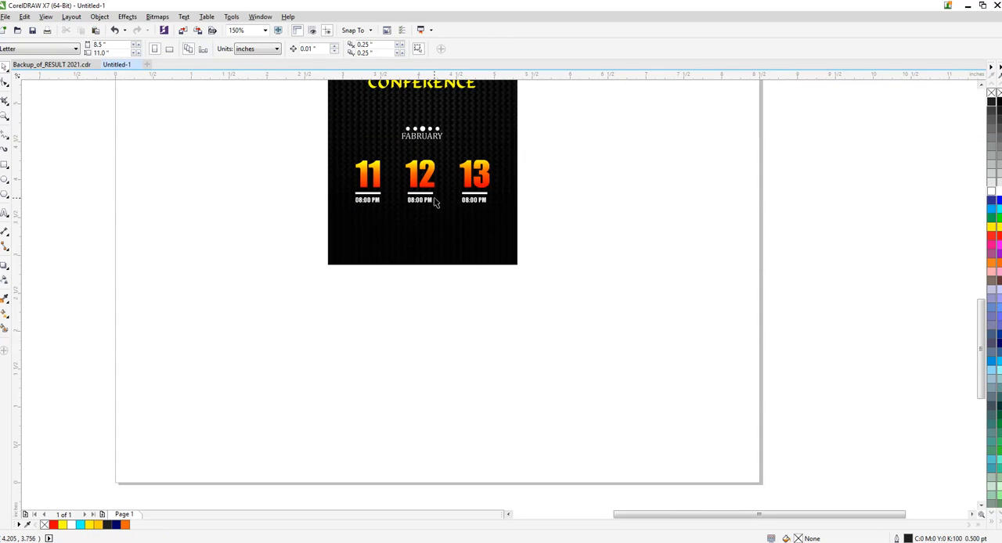
- Add the text line WORSHIP CONFERENCE POSTER on the blank page area below the poster
click(5, 212)
click(358, 345)
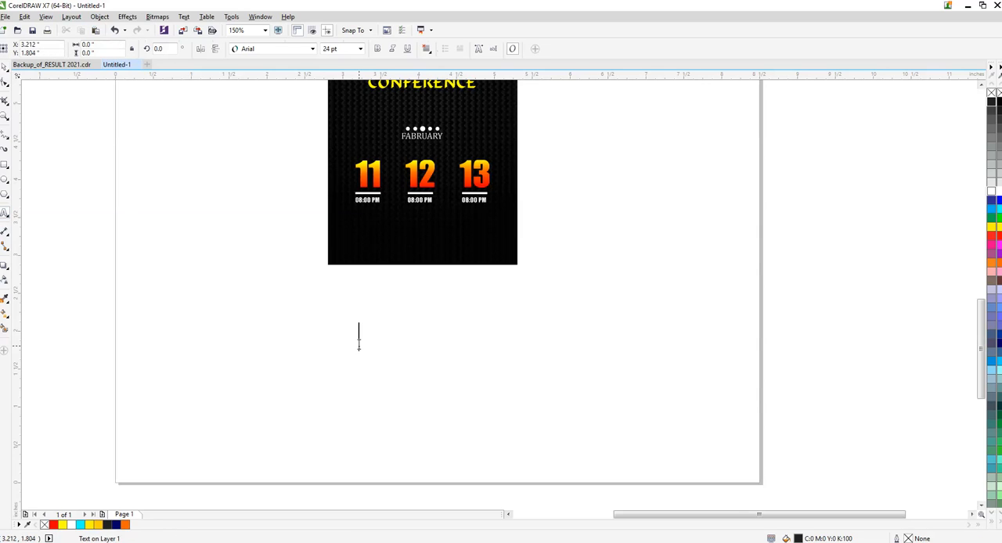
text(WORSH)
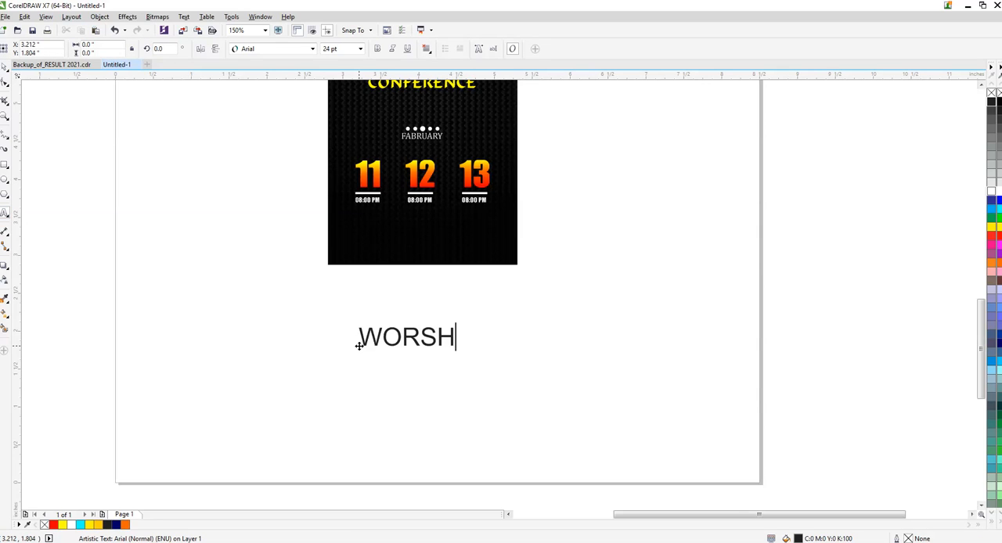
text(IP C)
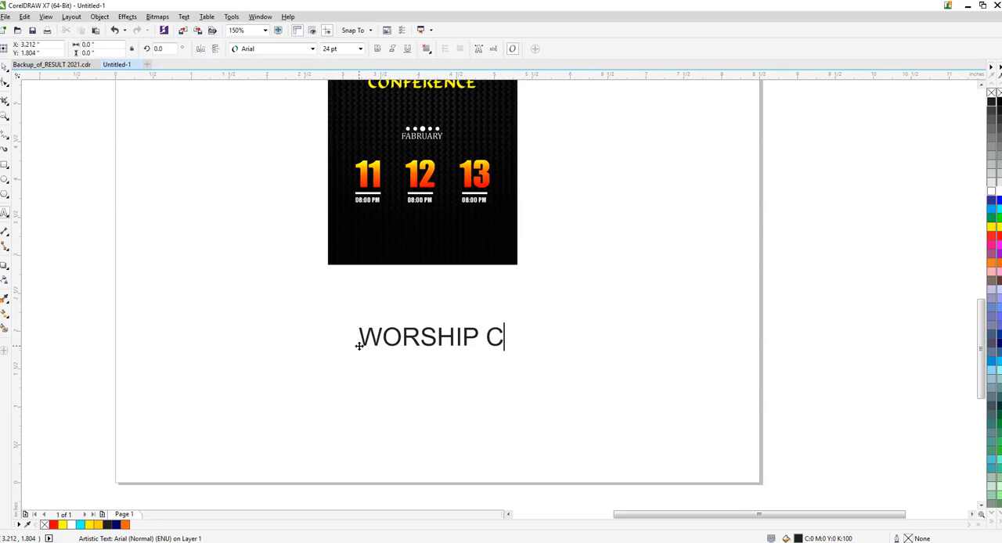
text(ONFRENCE)
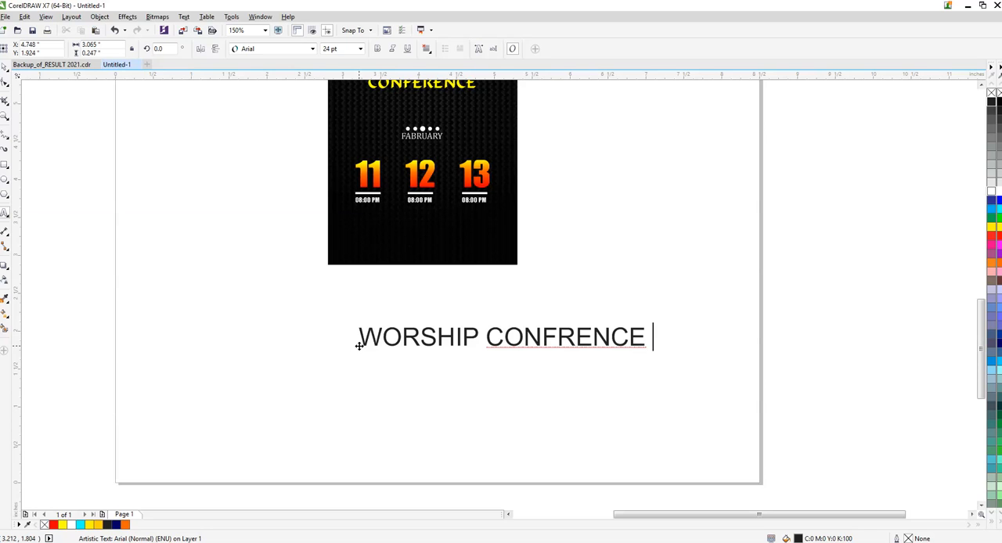
key(ctrl+space)
text(E)
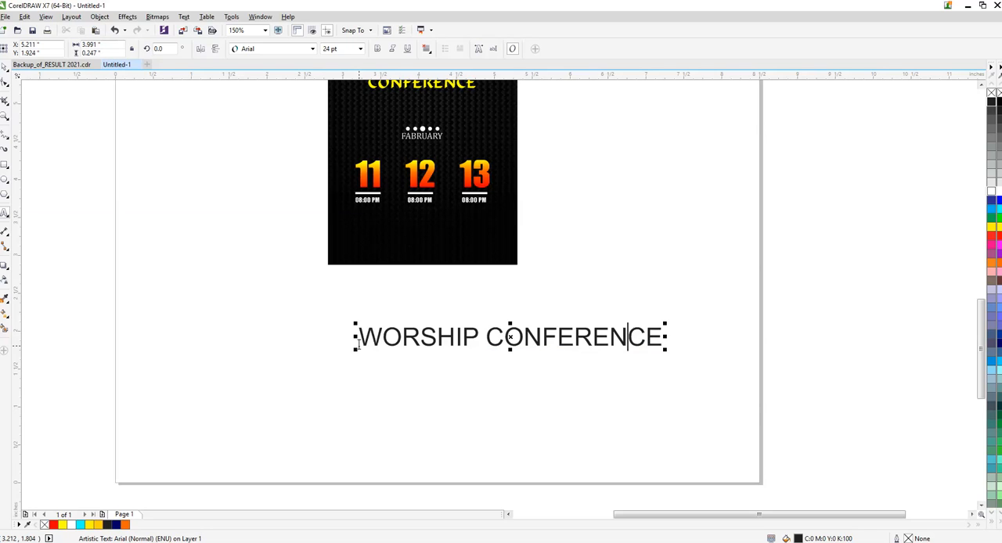
key(End)
text(POSTER)
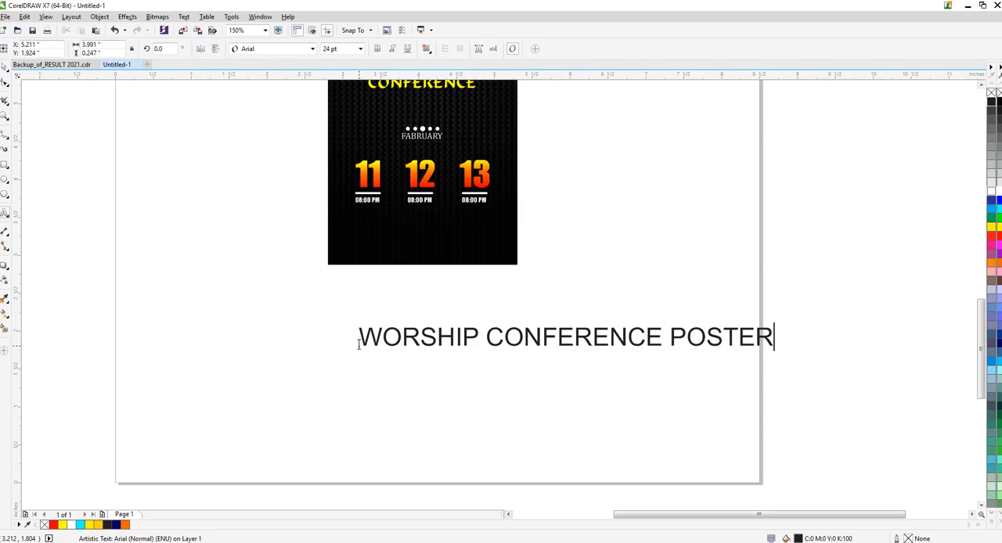
- Set the WORSHIP CONFERENCE POSTER text in Cambria and shrink it to about 13.5 pt
key(ctrl+space)
click(313, 48)
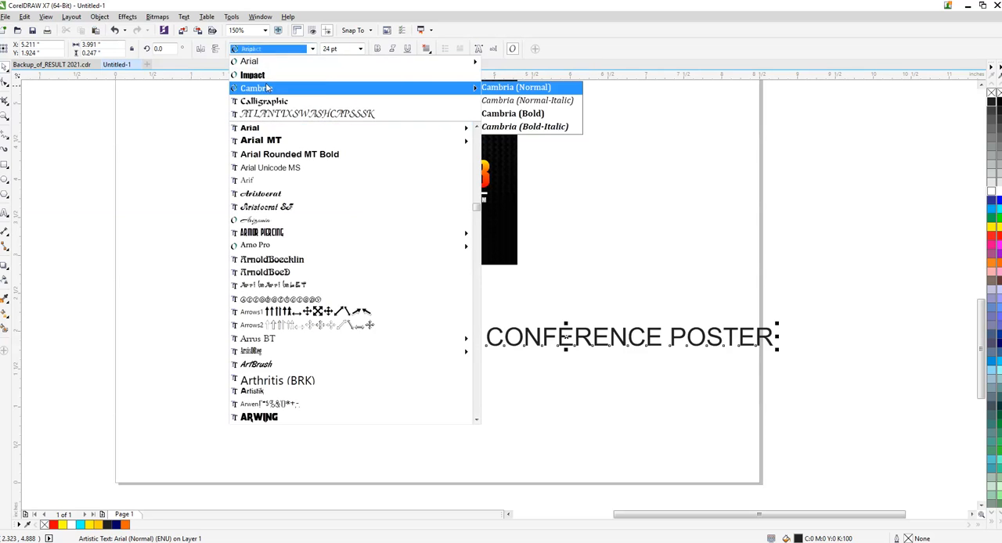
click(258, 89)
drag(356, 347, 514, 338)
key(F10)
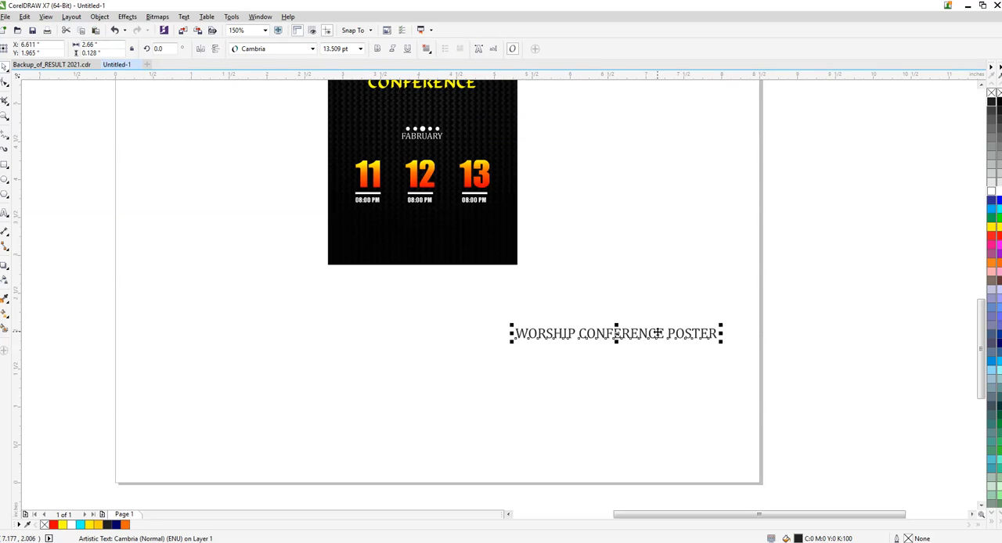
- Move the WORSHIP CONFERENCE POSTER caption onto the black poster below the 08:00 PM times and fill it white
drag(654, 333, 473, 254)
drag(561, 333, 379, 233)
click(999, 191)
- Shrink the caption to about 11 pt and position it horizontally centred on the poster, just beneath the times
scroll(383, 201, up, 1)
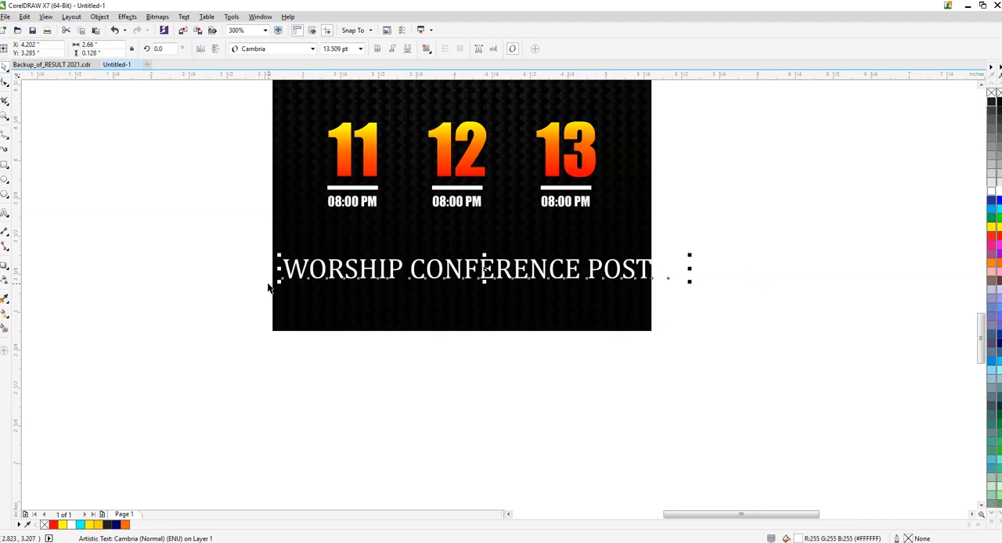
drag(279, 283, 357, 281)
shift+click(595, 299)
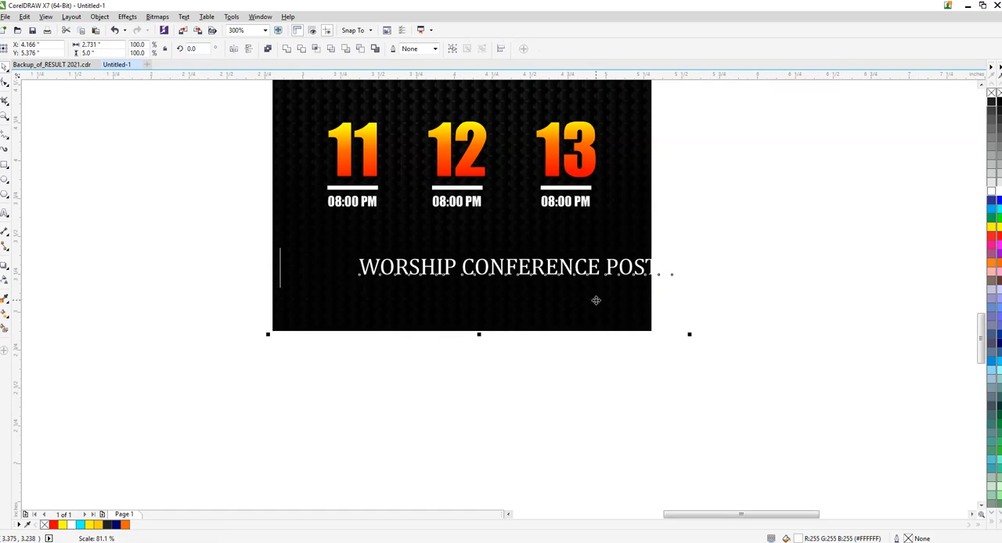
key(c)
drag(809, 234, 198, 328)
drag(470, 275, 470, 250)
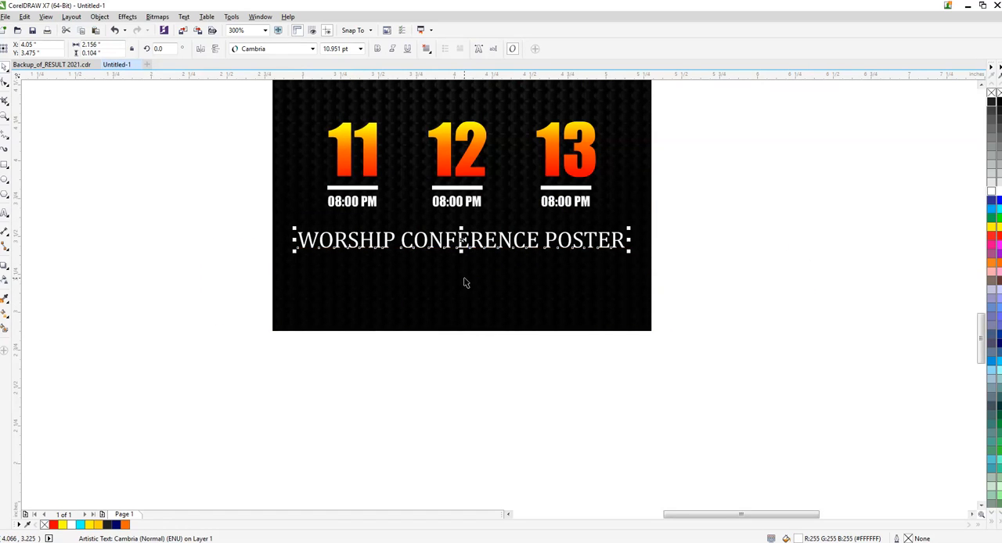
- Change the WORSHIP CONFERENCE POSTER caption's font to Impact and centre it horizontally on the poster again
scroll(465, 282, down, 1)
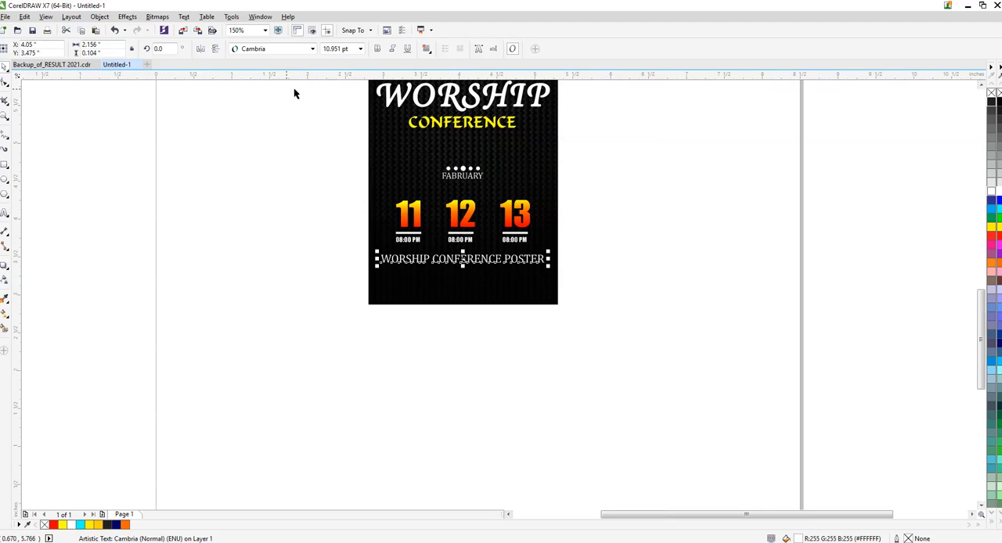
click(291, 49)
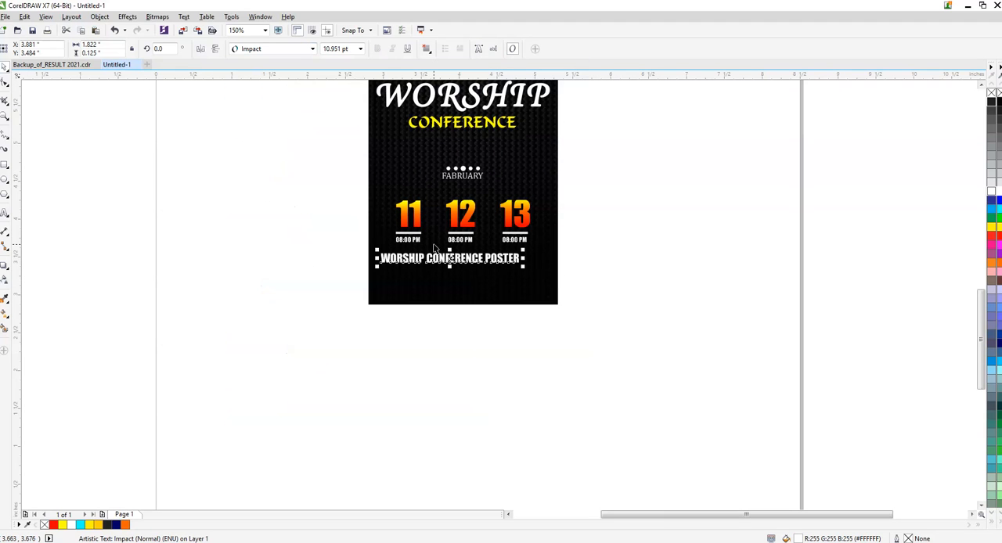
shift+click(463, 287)
key(c)
click(651, 233)
scroll(471, 256, up, 1)
click(470, 257)
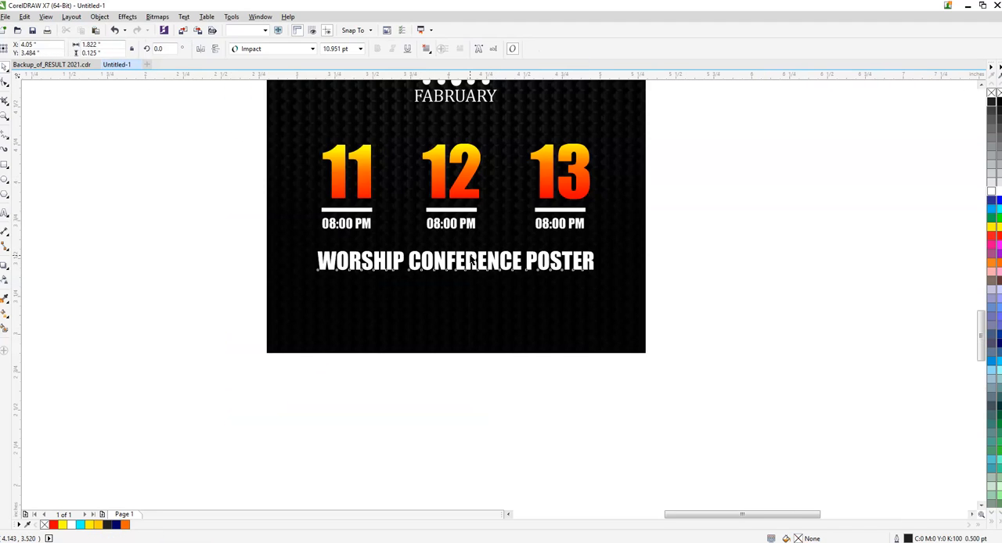
drag(598, 271, 611, 280)
key(ctrl+z)
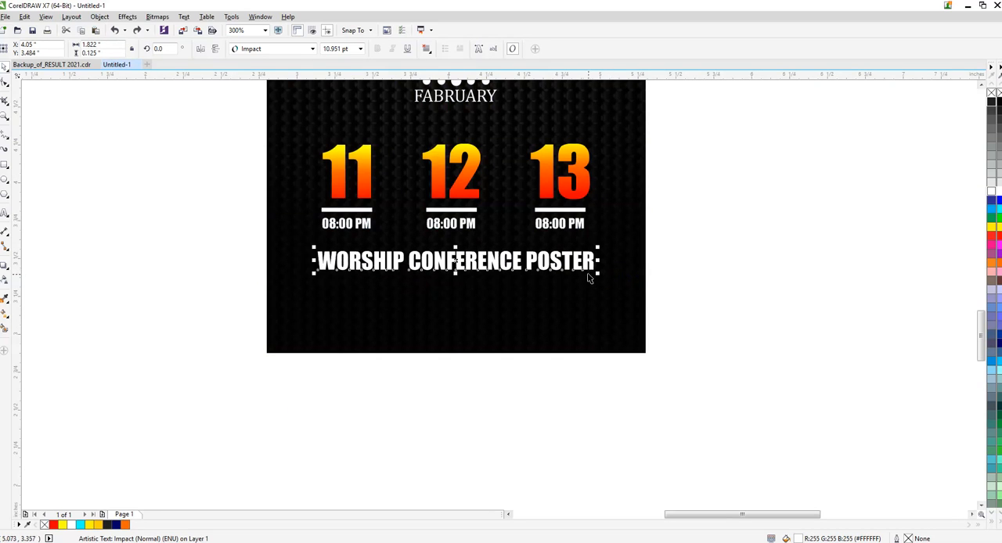
double_click(597, 277)
key(ctrl+z)
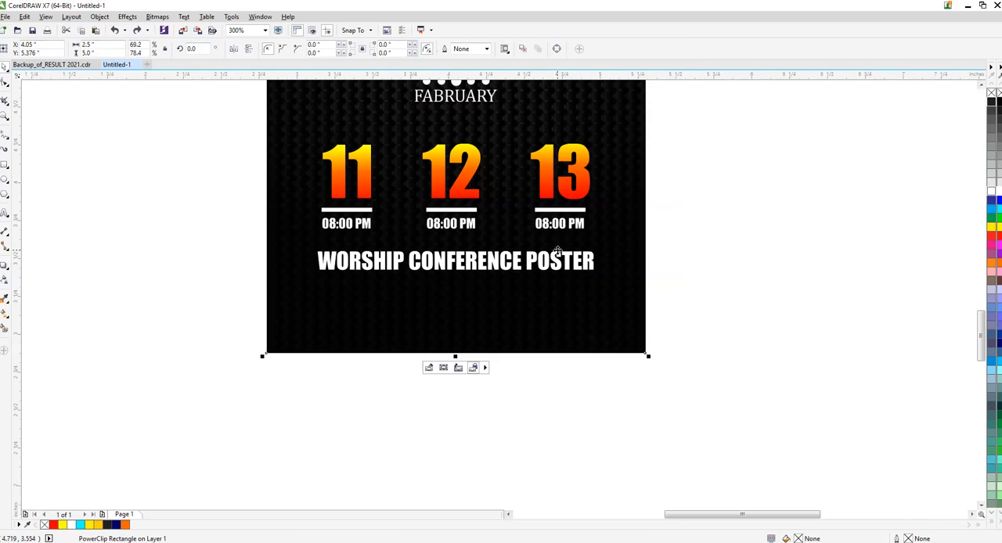
- Enlarge the WORSHIP CONFERENCE POSTER caption to about 2 inches wide and place it centred, slightly lower on the poster
click(555, 258)
drag(599, 275, 628, 292)
shift+click(628, 293)
key(c)
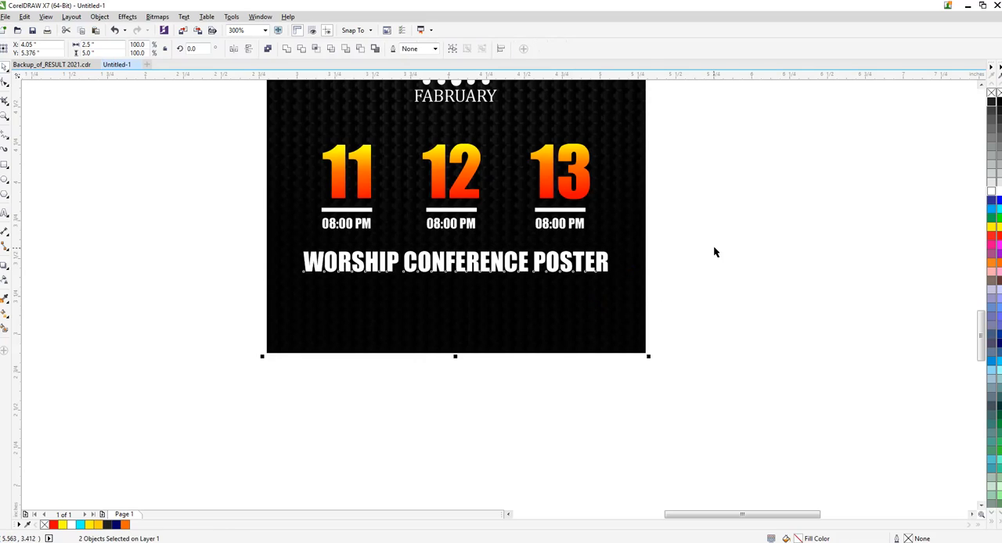
click(713, 245)
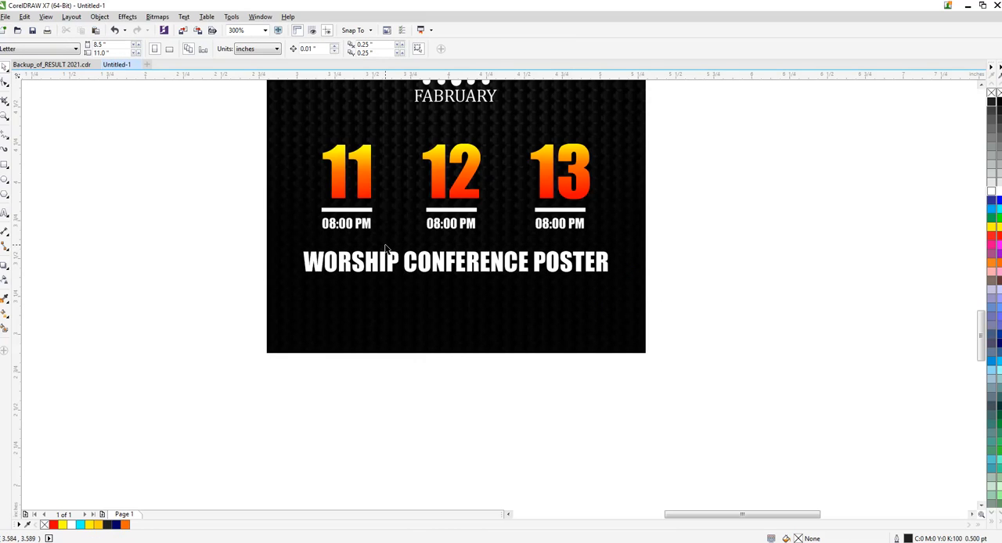
drag(495, 265, 495, 277)
- Draw a bar about 2.5 by 0.19 inches across the poster beneath the caption, filled cyan without an outline
click(4, 165)
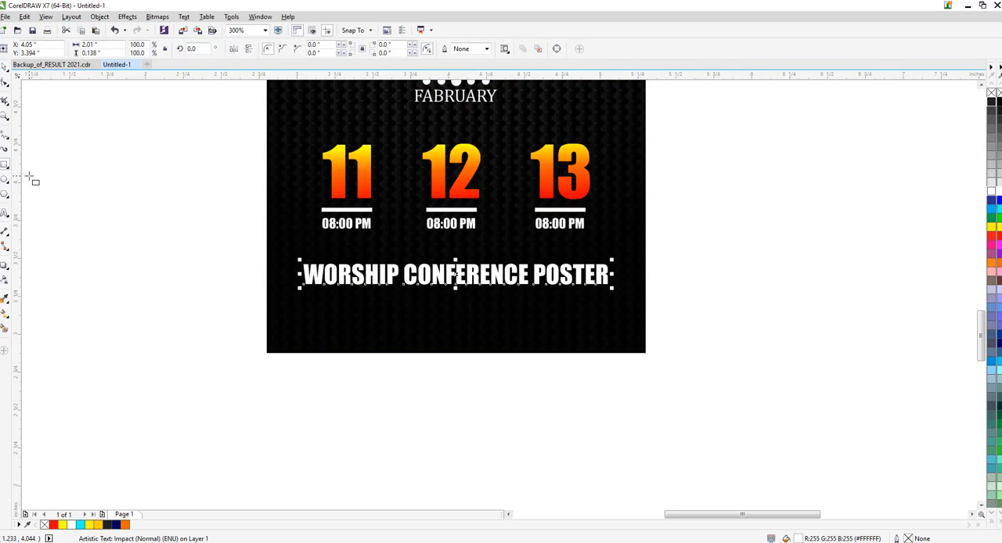
drag(265, 295, 648, 330)
click(81, 525)
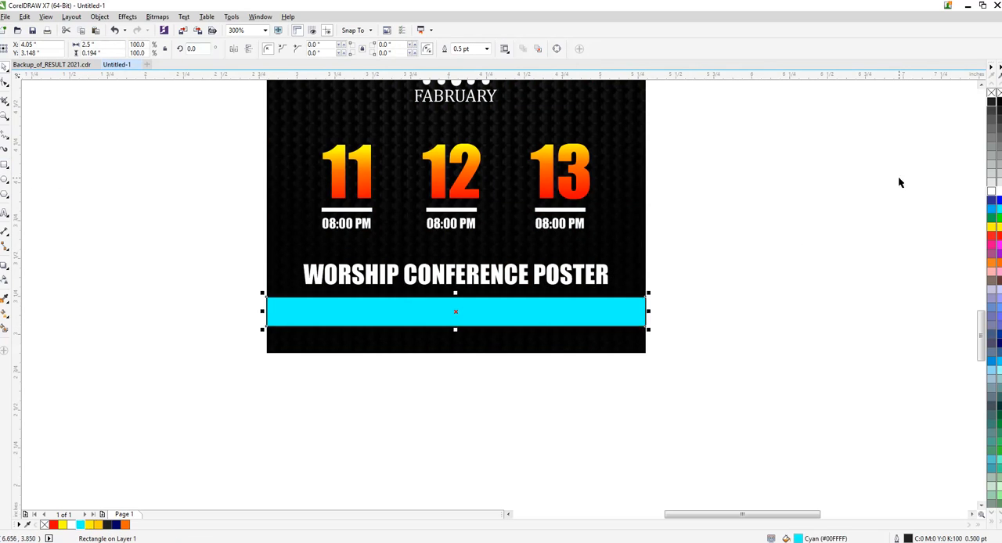
right_click(991, 93)
click(870, 156)
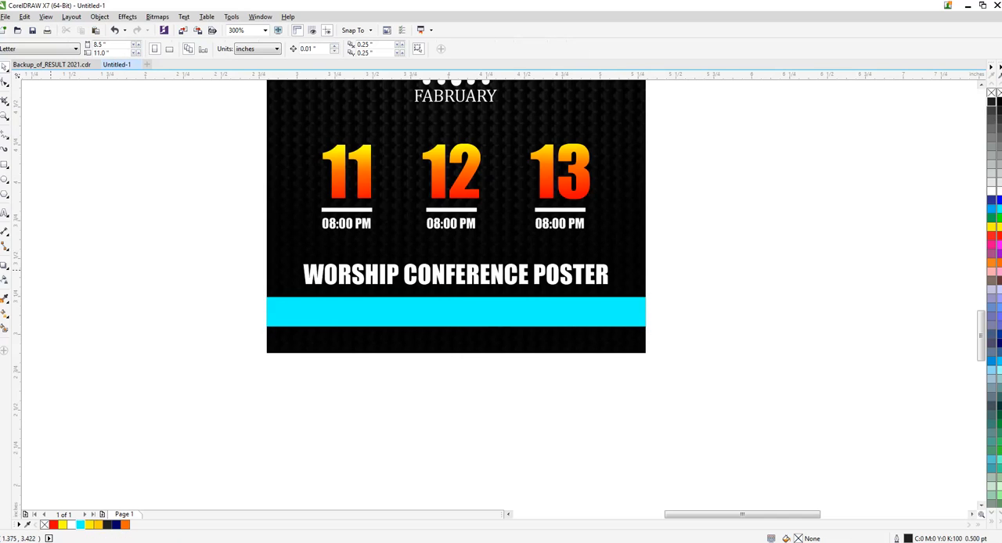
- Add the text line PLACE YOUR INFORMATION HERE in the area below the poster
click(4, 212)
click(111, 384)
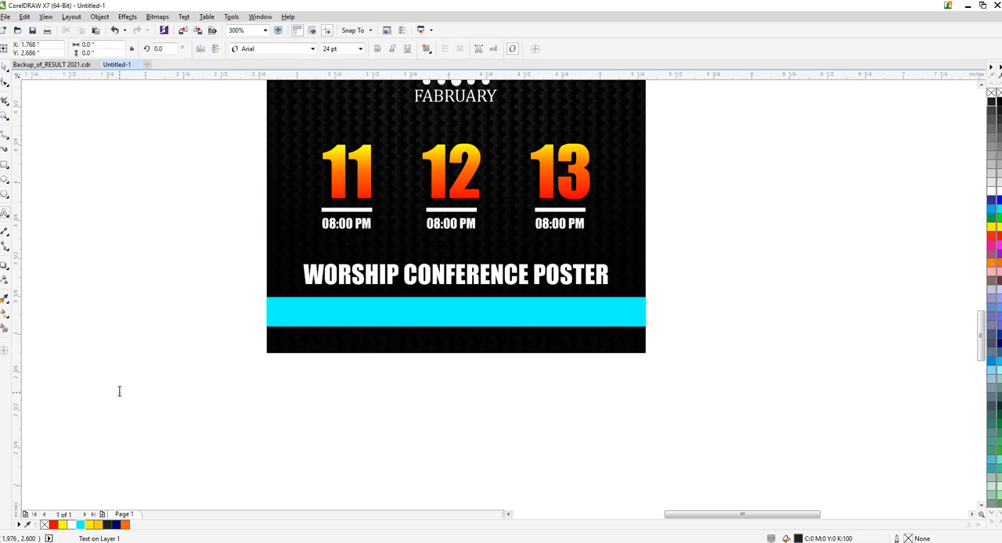
text(PL)
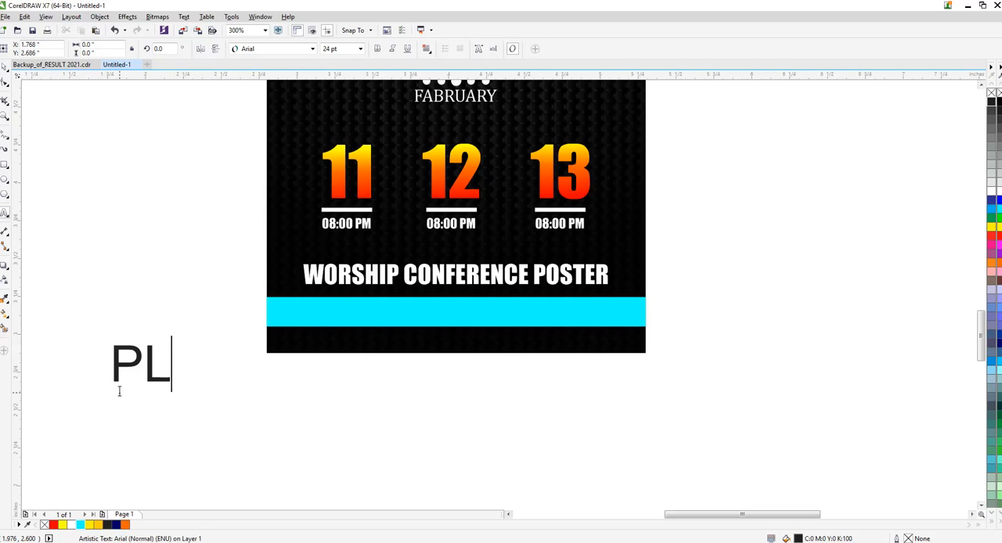
text(ACE Y)
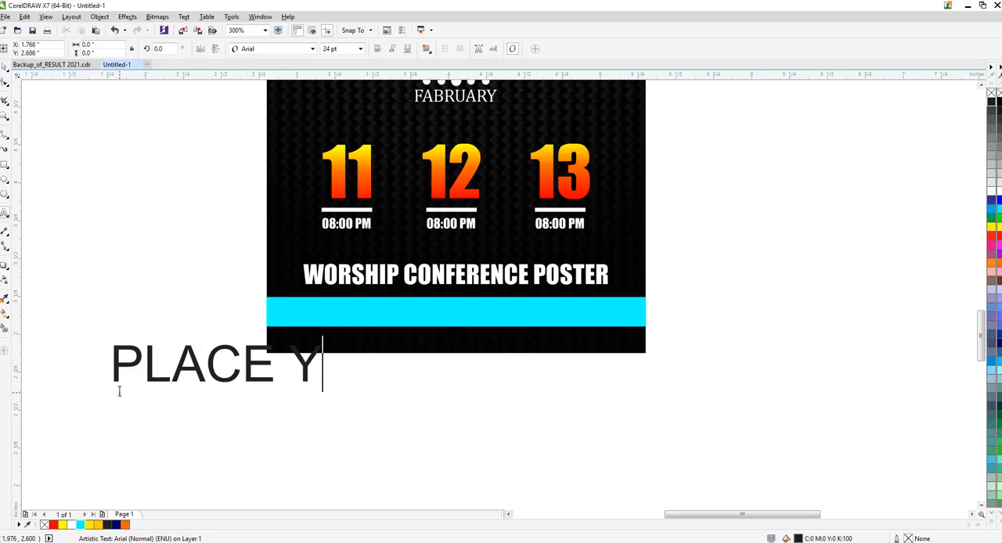
text(OUR INF)
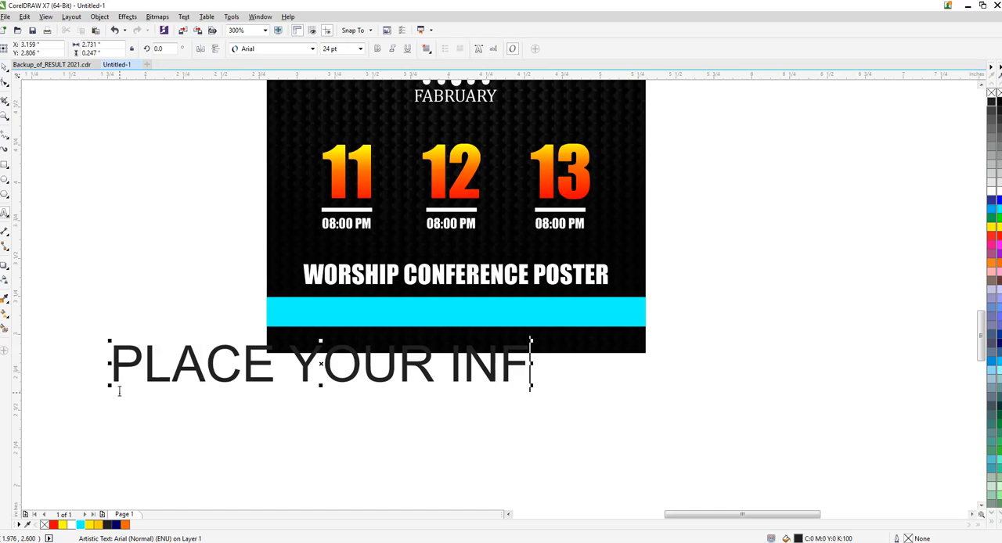
text(ORMA)
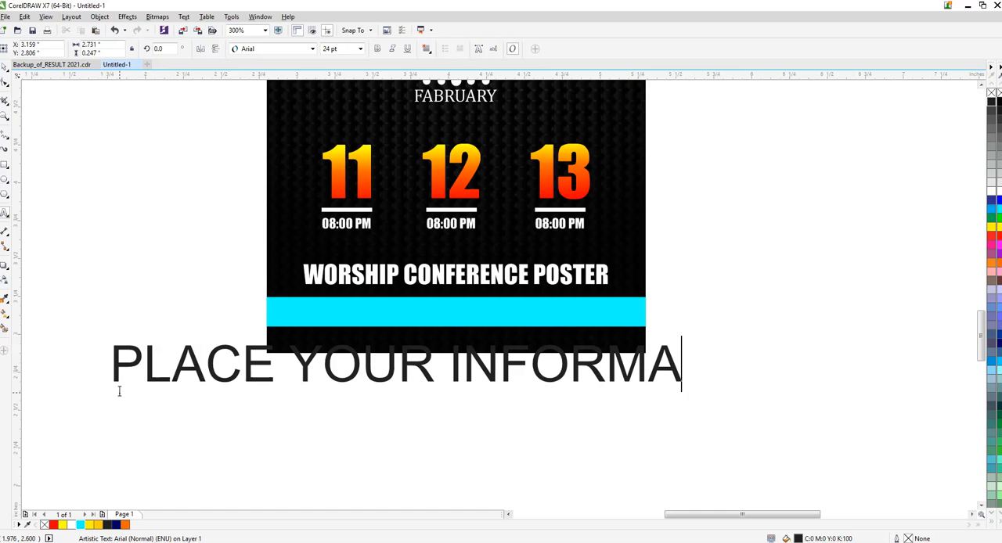
text(TION HERE)
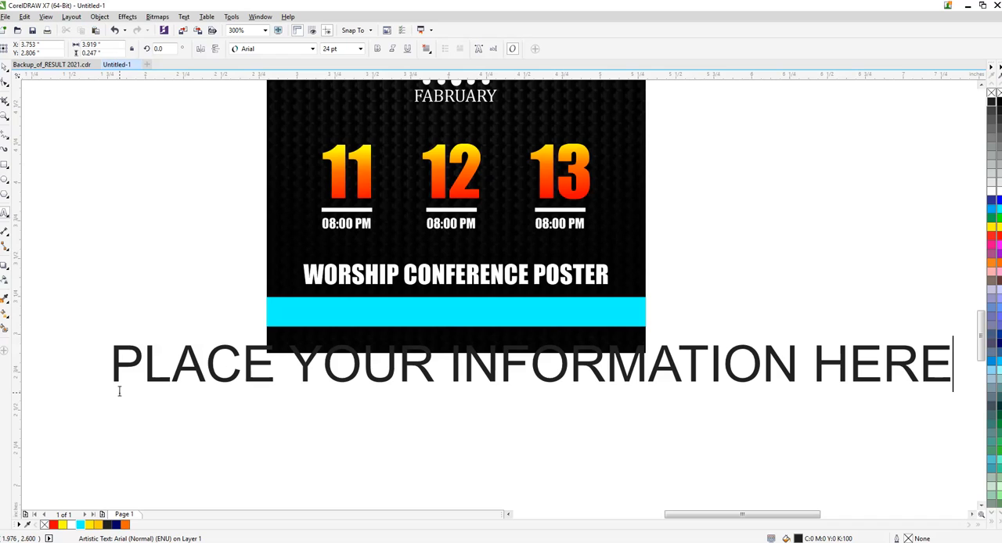
key(ctrl+space)
- Set the PLACE YOUR INFORMATION HERE text to 10 pt Cambria
click(341, 52)
text(10)
key(Return)
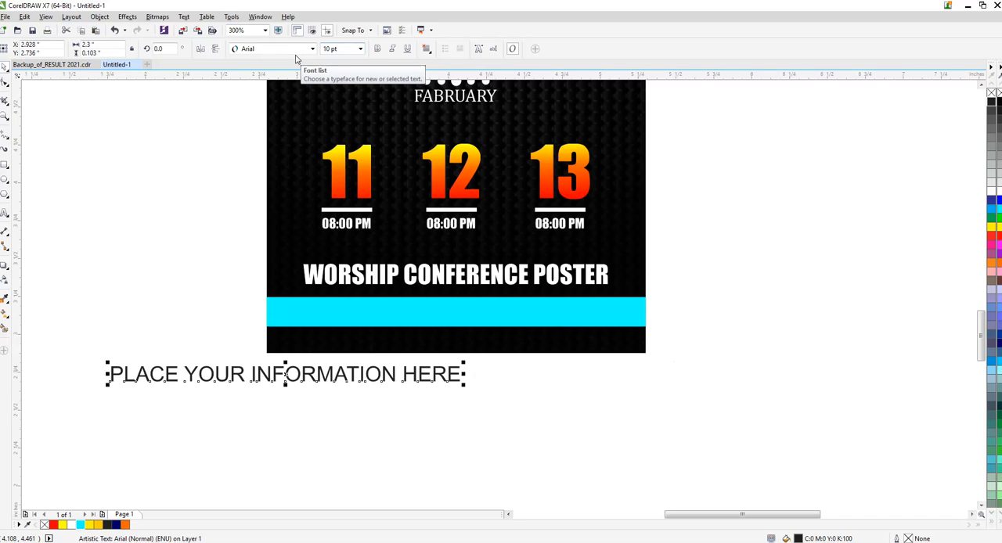
click(312, 48)
click(261, 91)
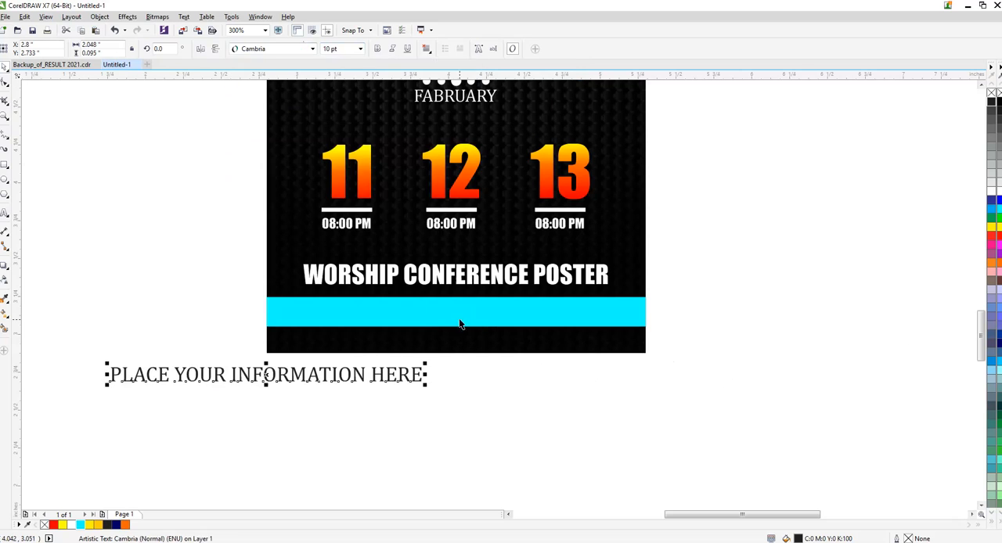
- Centre the PLACE YOUR INFORMATION HERE text horizontally and vertically on the cyan bar
shift+click(458, 324)
key(c)
key(e)
click(701, 283)
click(336, 336)
key(Left)
key(Left)
key(Left)
key(Left)
key(Left)
key(Left)
key(Left)
key(Left)
key(Left)
key(Left)
key(Left)
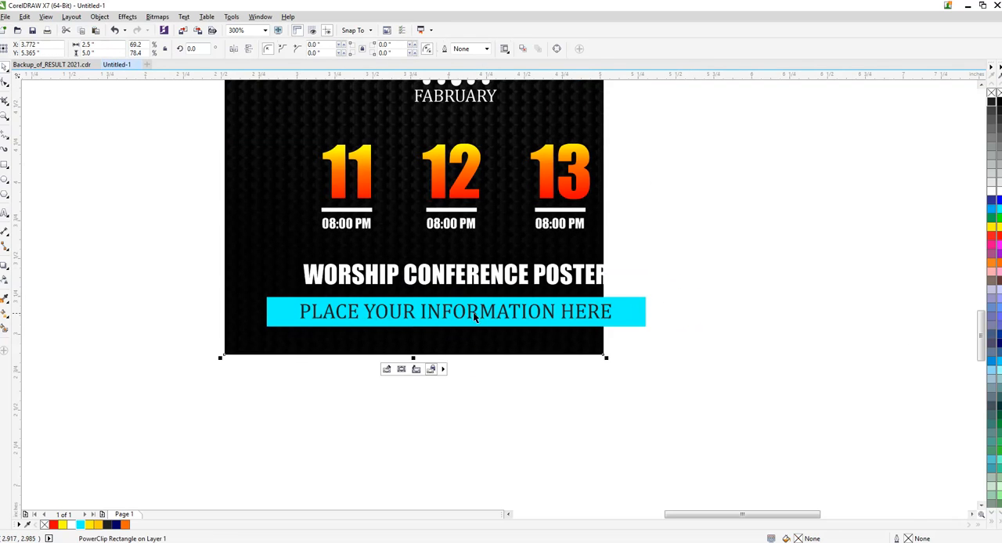
key(ctrl+z)
key(ctrl+z)
key(ctrl+z)
key(ctrl+z)
key(ctrl+z)
key(ctrl+z)
drag(710, 283, 295, 356)
key(ctrl+z)
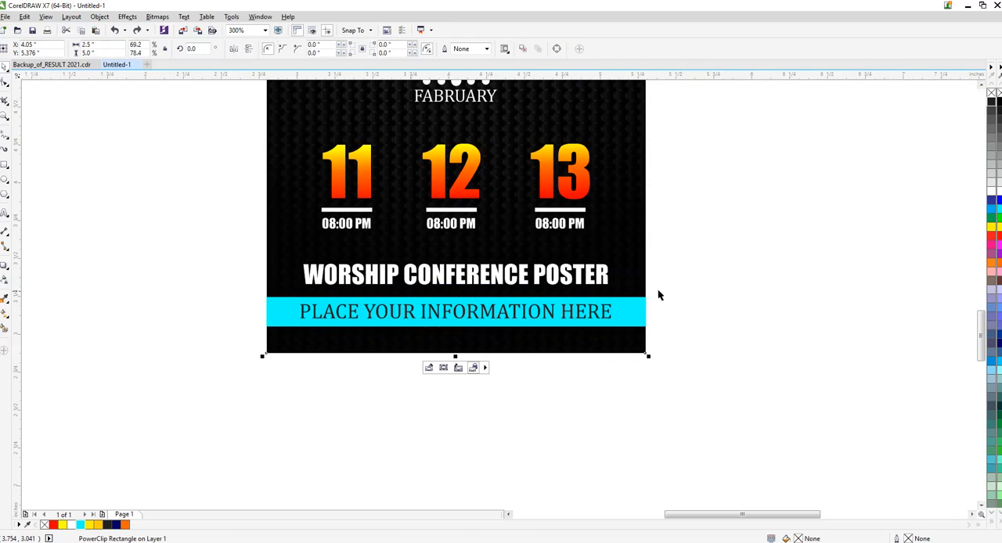
- Thicken the PLACE YOUR INFORMATION HERE text with a black outline and keep it centred on the cyan bar
drag(705, 285, 290, 369)
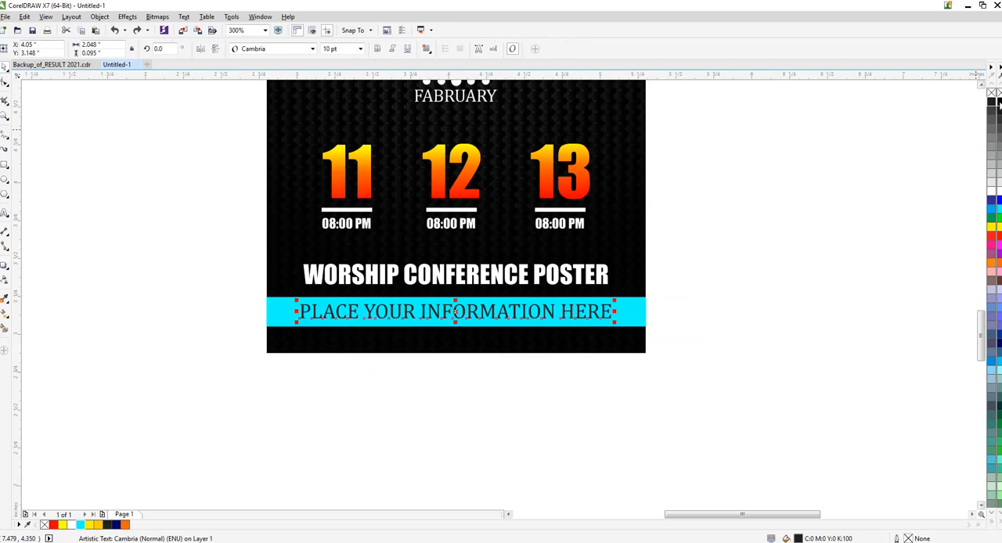
shift+click(631, 311)
click(683, 276)
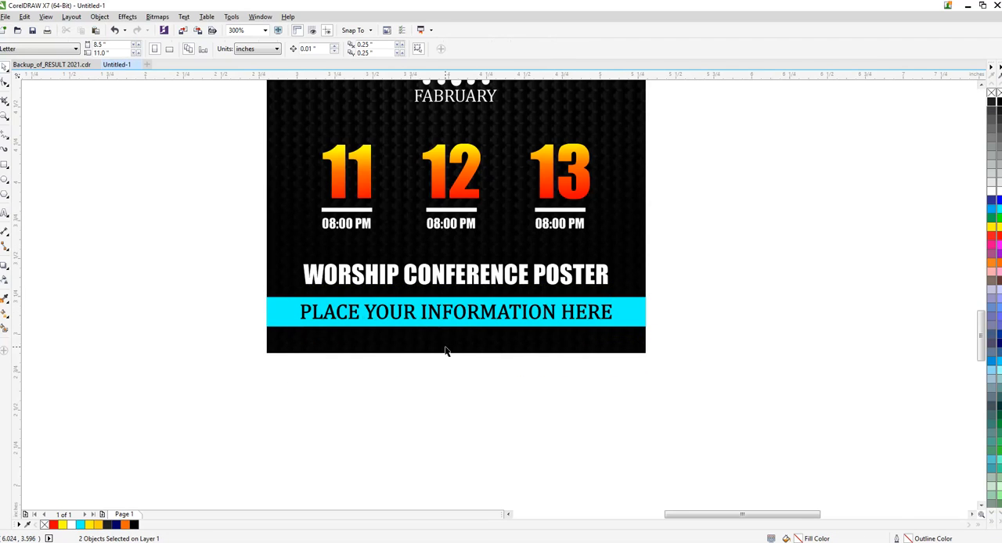
- Select all the poster objects and examine the complete design at full view
scroll(410, 358, down, 2)
drag(351, 157, 535, 373)
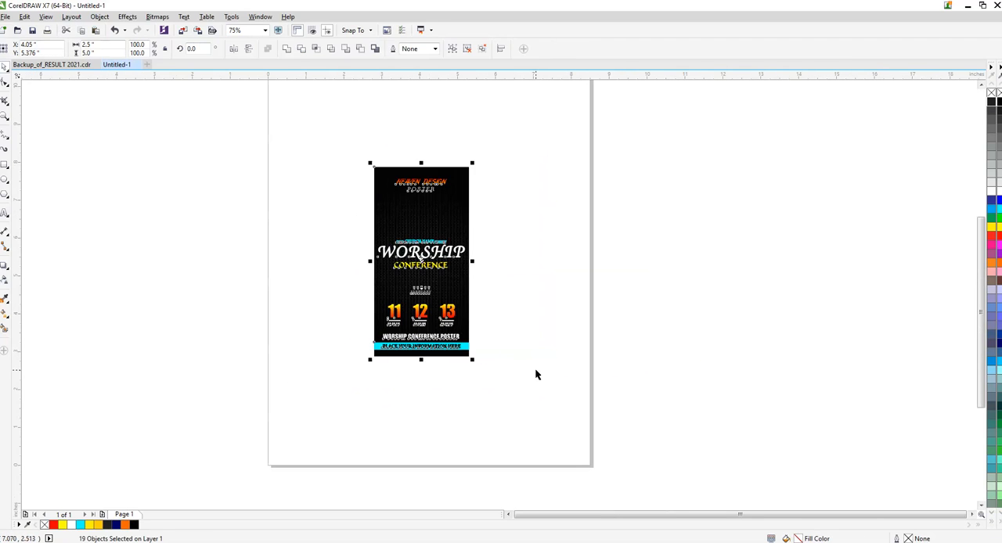
key(shift+F2)
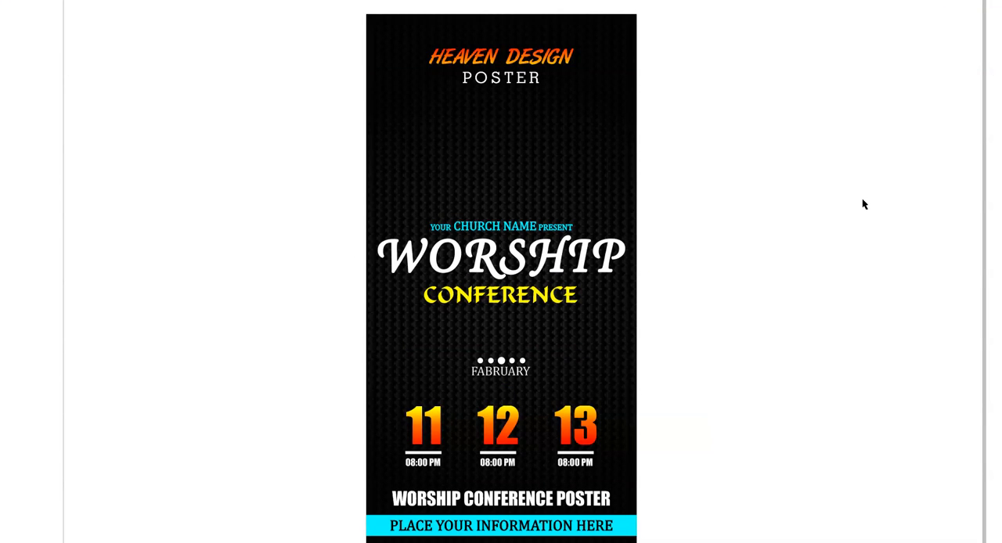